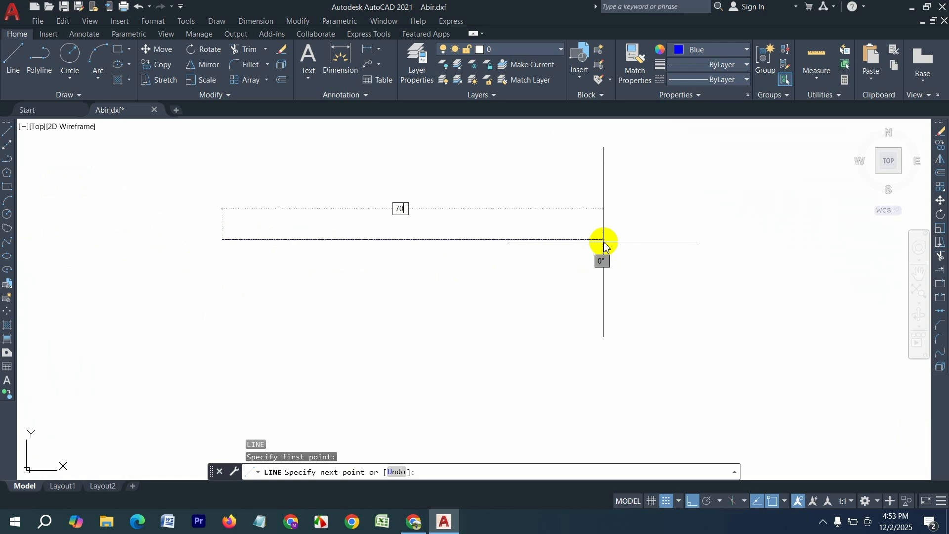
- Draw a 70' horizontal line and a 70' vertical line running down from its left end
key(Return)
key(Return)
key(Return)
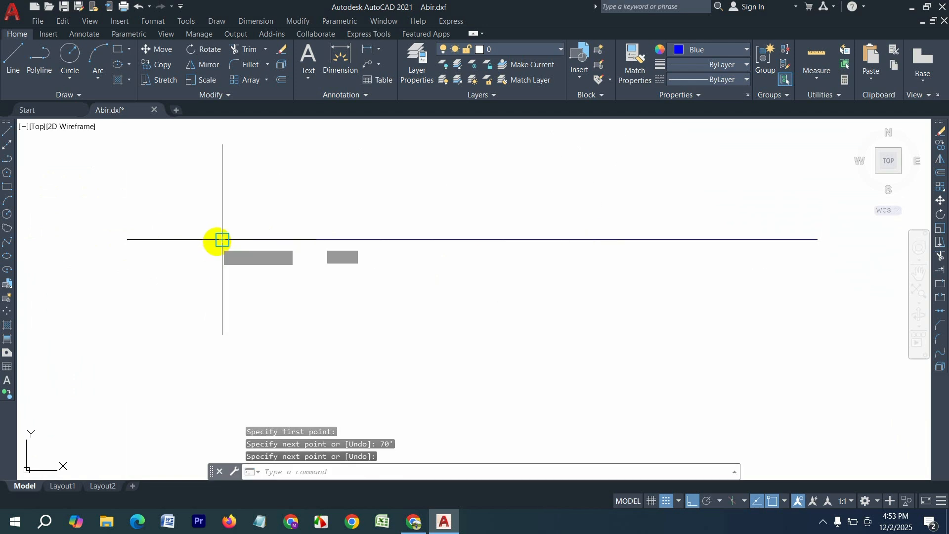
click(222, 239)
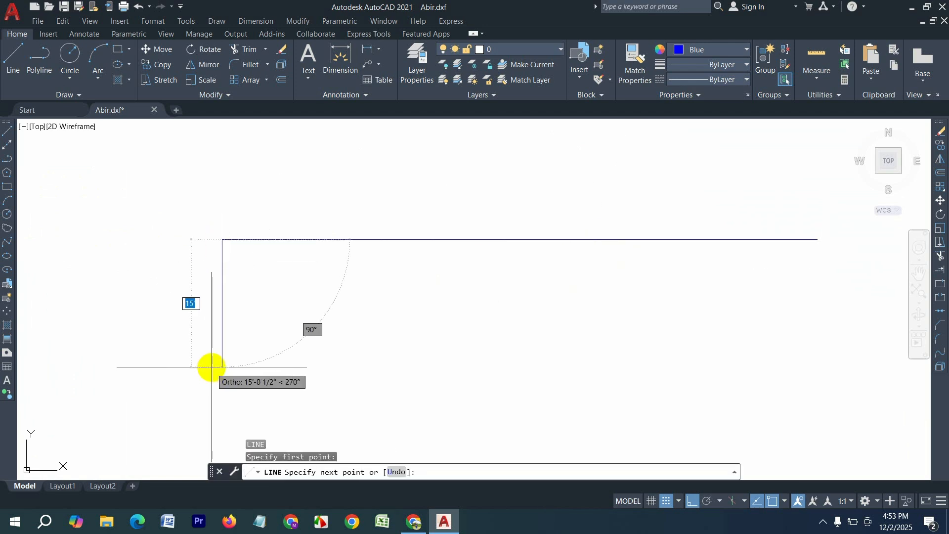
text(70')
key(Return)
key(Return)
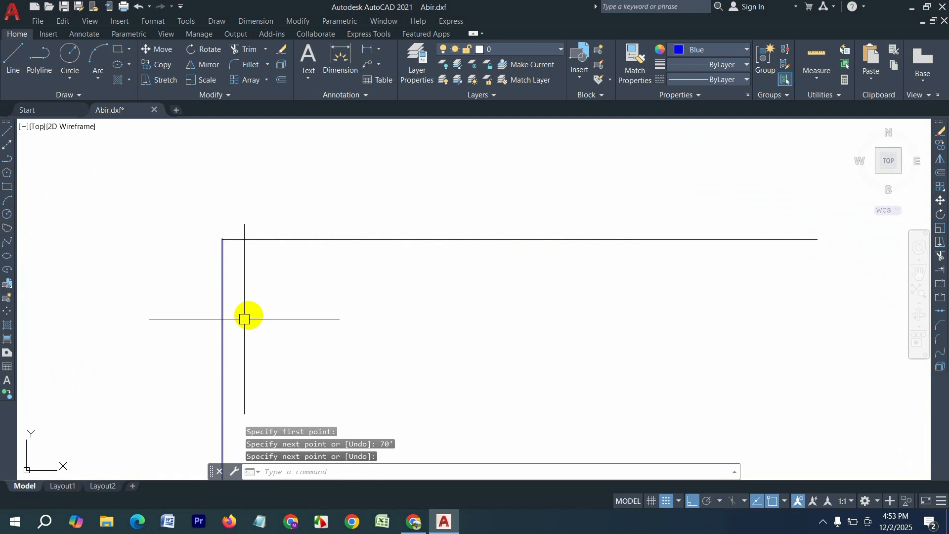
- Change the color of both lines to ByLayer and set the current drawing color to ByLayer
click(297, 307)
click(148, 237)
click(712, 49)
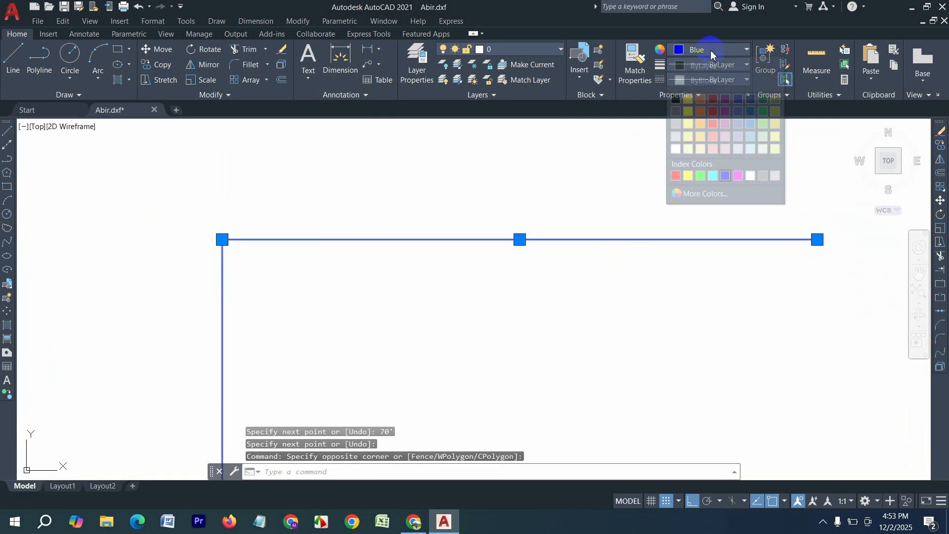
click(710, 67)
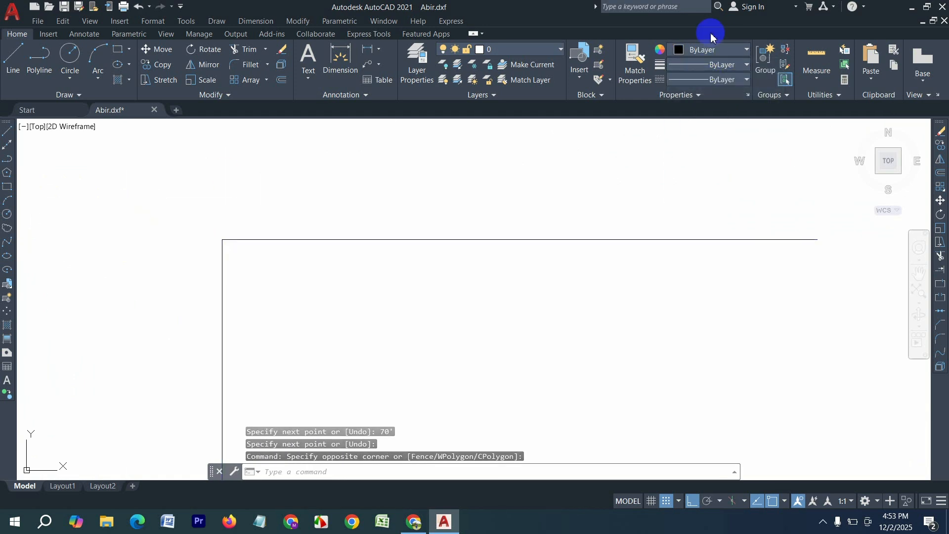
click(711, 50)
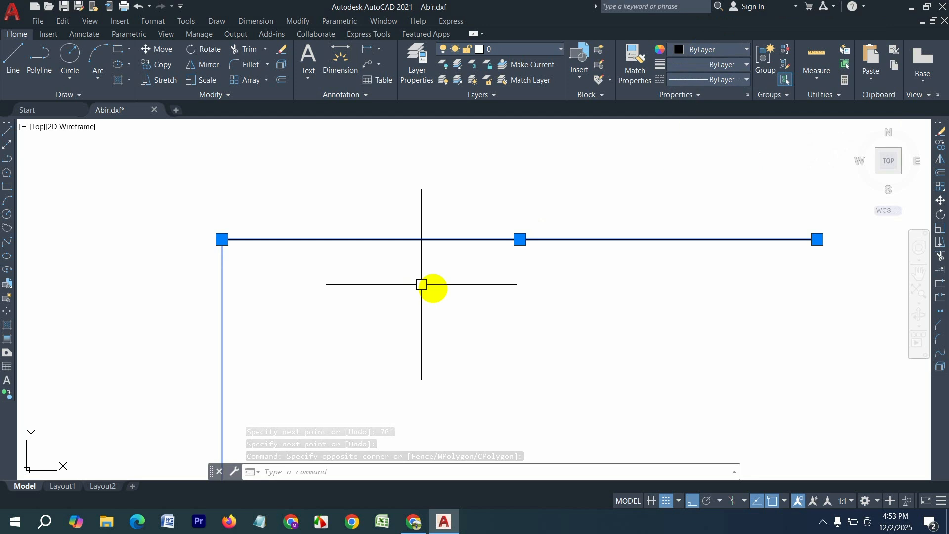
key(Escape)
click(695, 49)
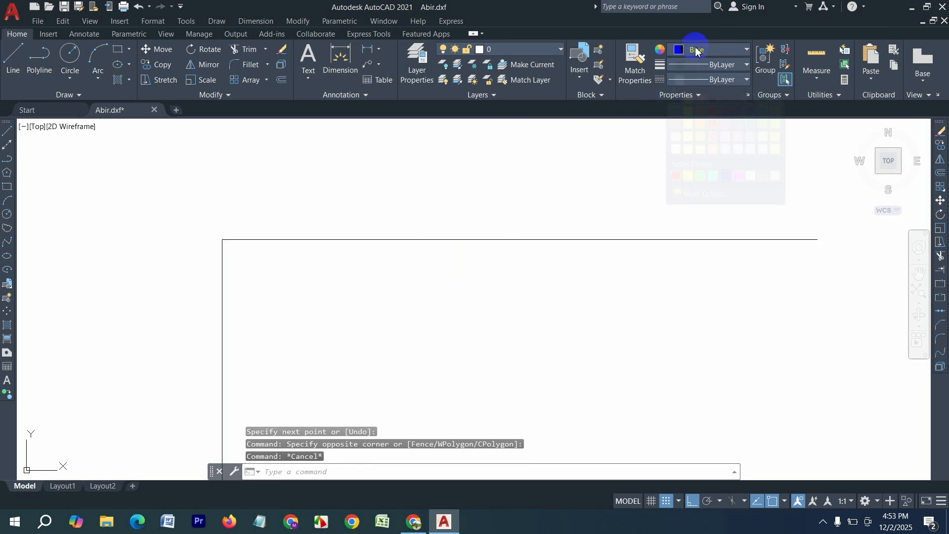
click(699, 65)
key(Escape)
key(Escape)
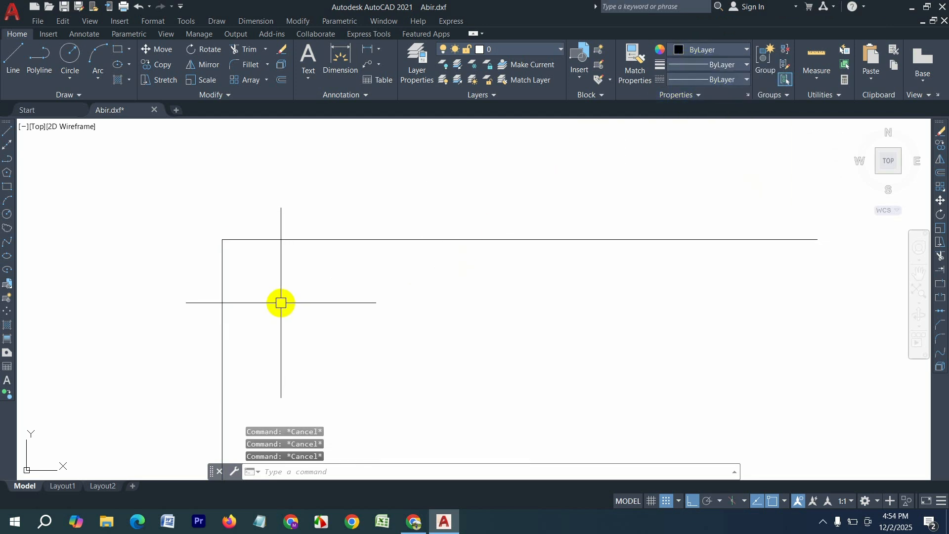
- Offset the vertical line and the top line 5" inward to form the outer wall thickness
text(o)
key(Return)
text(5)
key(Return)
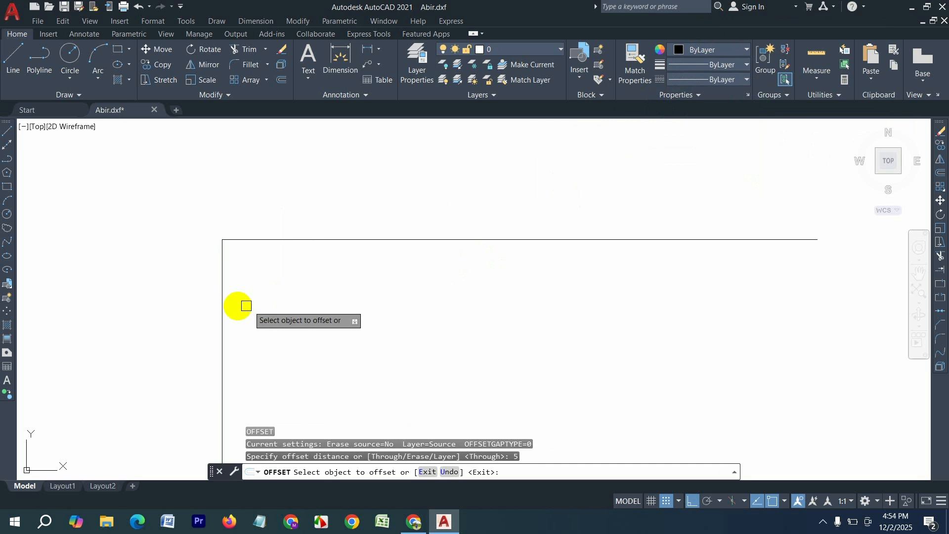
click(223, 301)
click(256, 299)
click(282, 241)
click(295, 295)
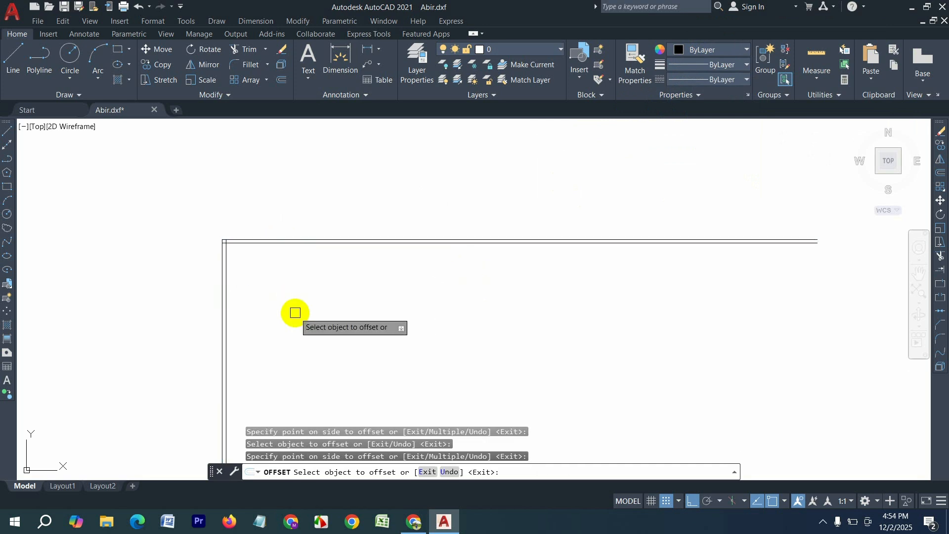
key(Return)
- Offset the inner line of the left wall 12' to the right
key(Return)
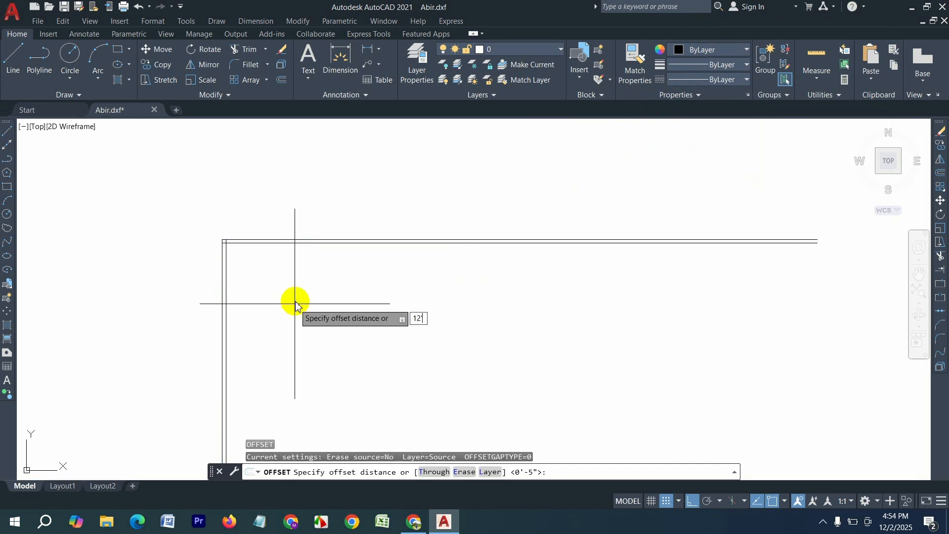
text(12')
key(Return)
scroll(237, 285, up, 2)
click(218, 265)
click(351, 283)
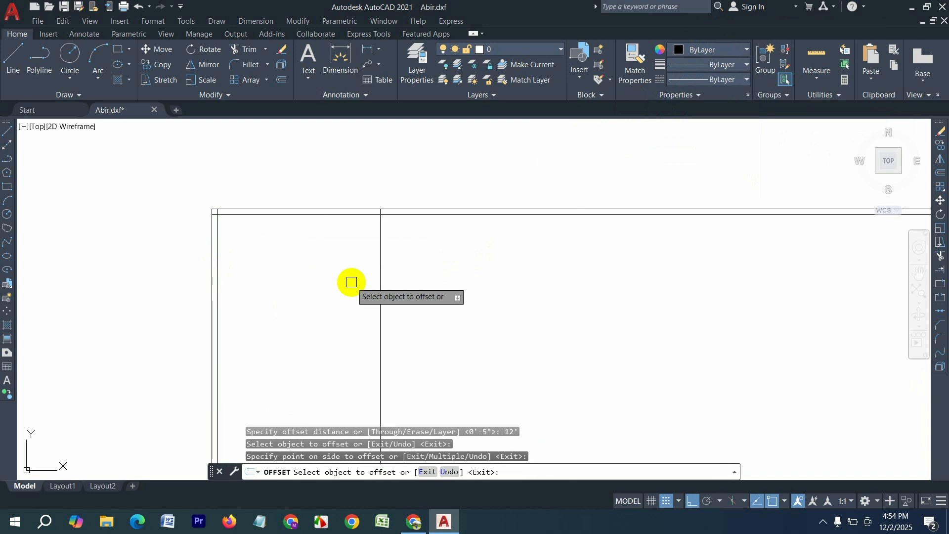
key(Return)
- Offset the rightmost vertical line 5" to the right to form the first partition wall
key(Return)
text(5)
key(Return)
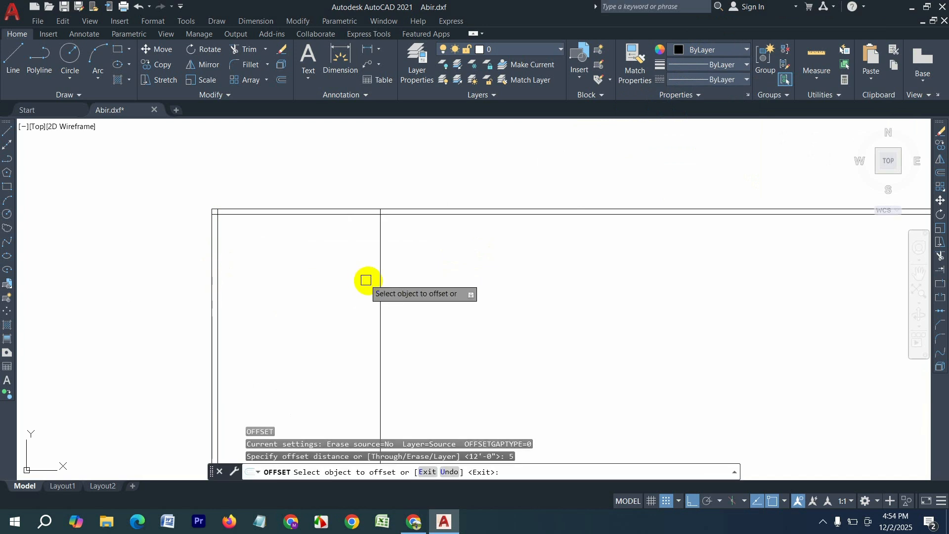
click(379, 278)
click(538, 281)
key(Return)
- Offset the right face of the first partition wall 12' to the right
key(Return)
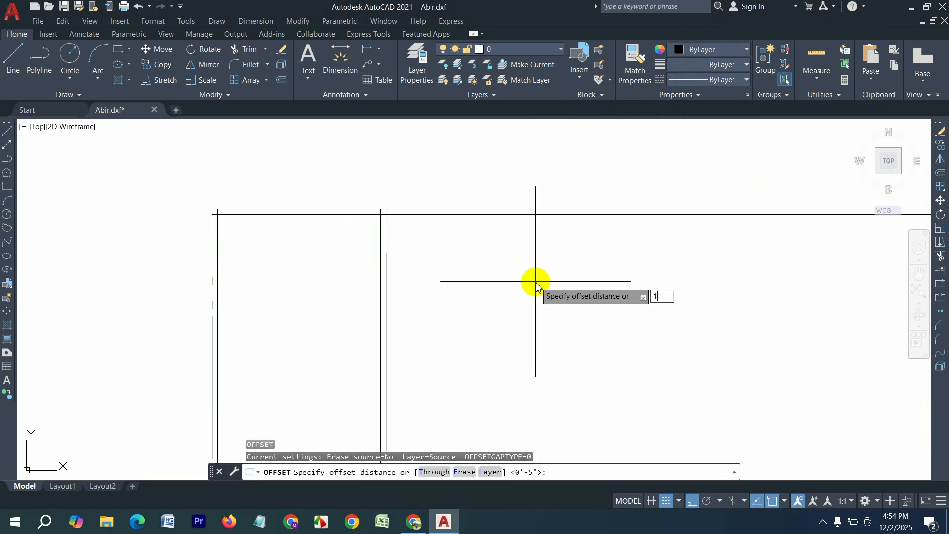
text(12')
key(Return)
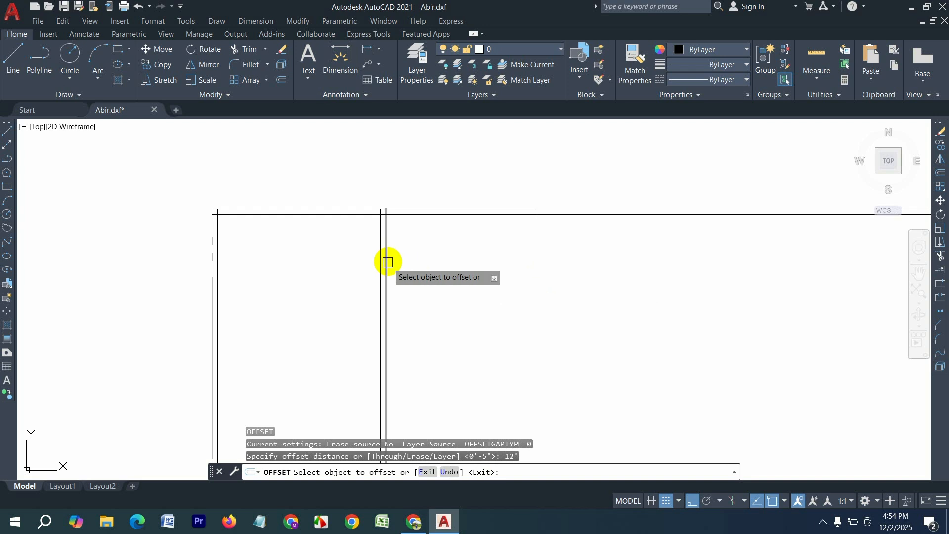
click(386, 258)
click(638, 264)
key(Return)
- Offset the rightmost vertical line 5" to the right to form the second partition wall
key(Return)
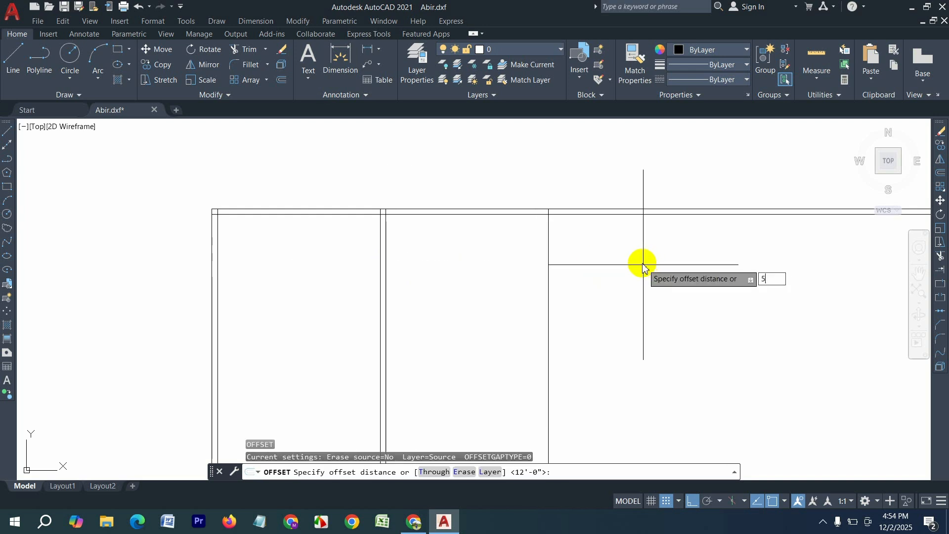
text(5)
key(Return)
click(548, 269)
click(720, 273)
key(Return)
- Offset the right face of the second partition wall 4' to the right
key(Return)
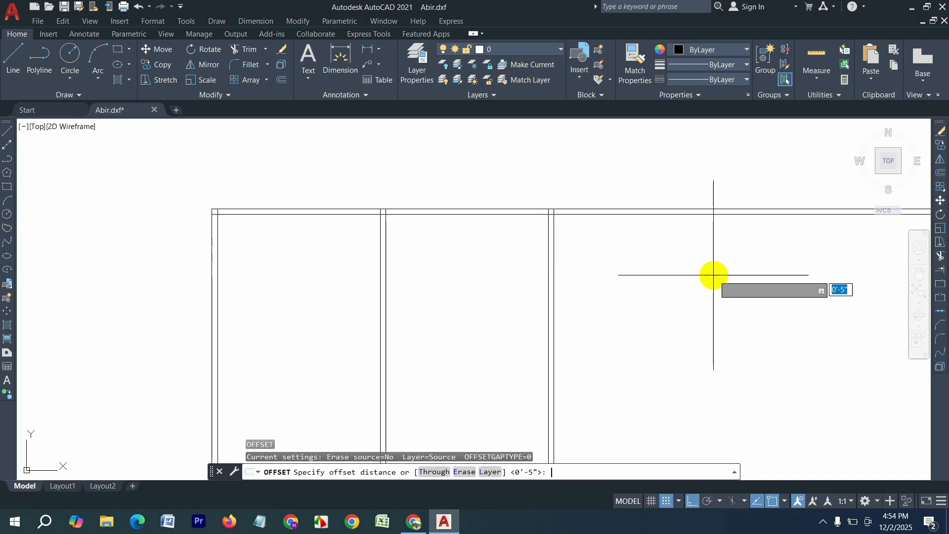
text(4')
key(Return)
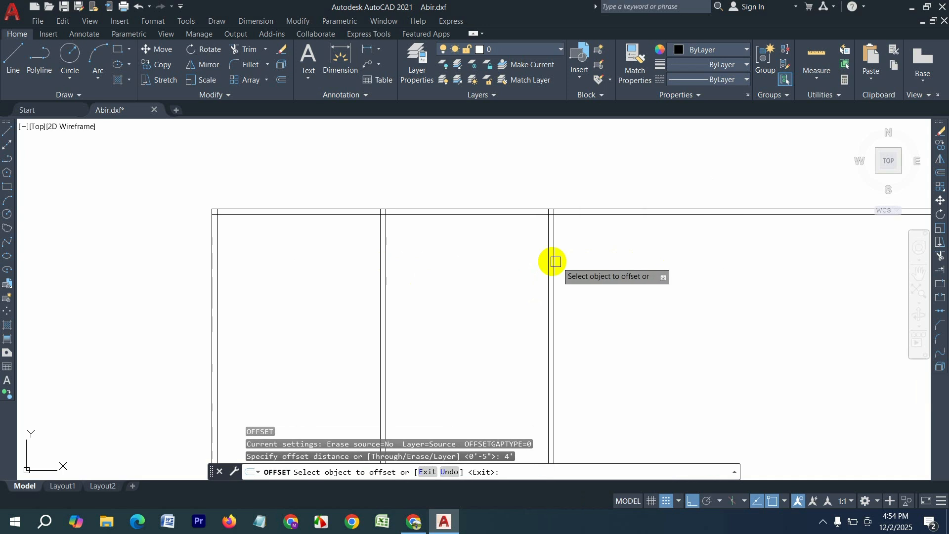
click(554, 262)
click(693, 261)
key(Return)
- Offset the rightmost vertical line 5" to the right to form the right outer wall
key(Return)
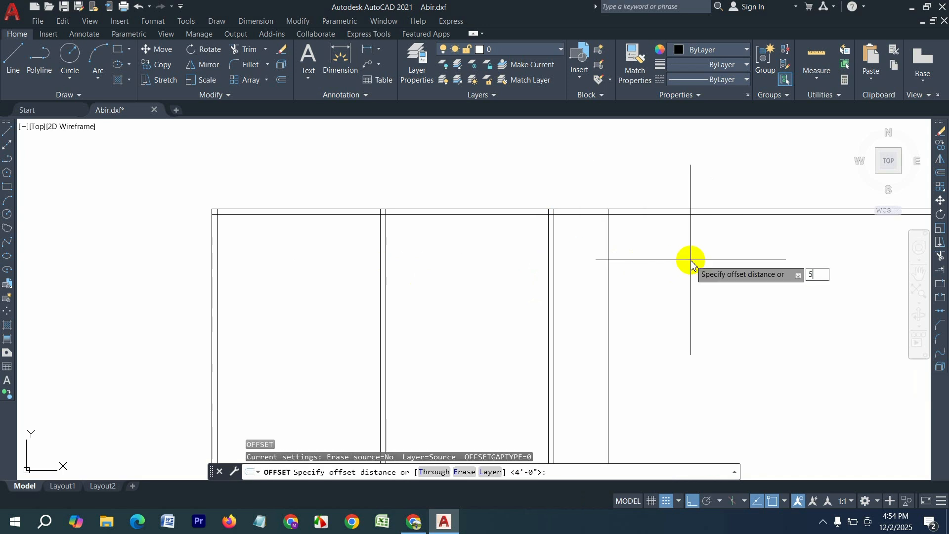
text(5)
key(Return)
click(609, 261)
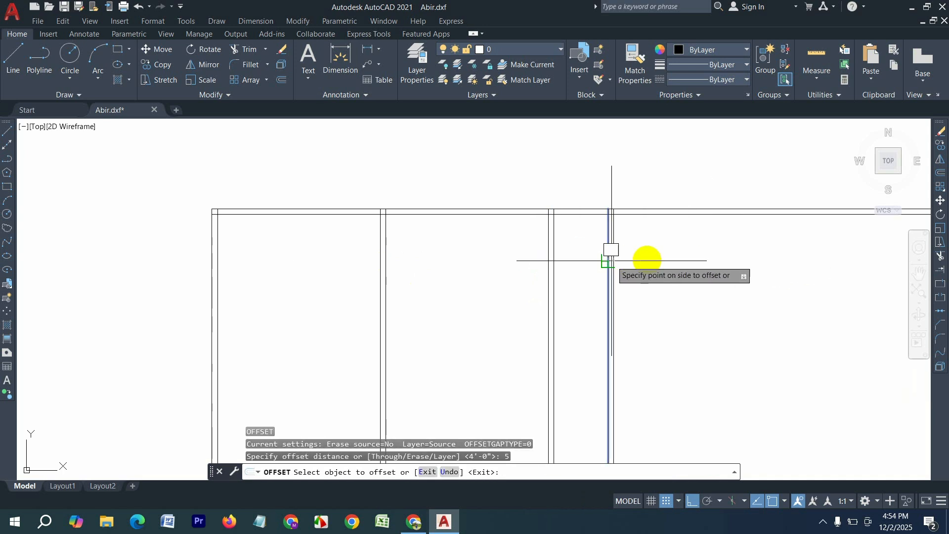
click(643, 257)
key(Escape)
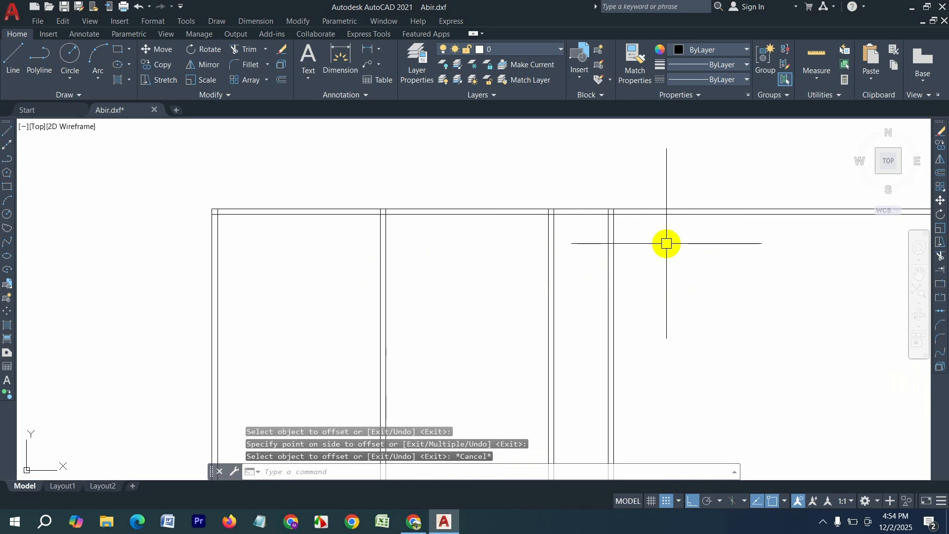
key(Escape)
- Trim both top wall lines where they extend beyond the right outer wall
text(tr)
key(Return)
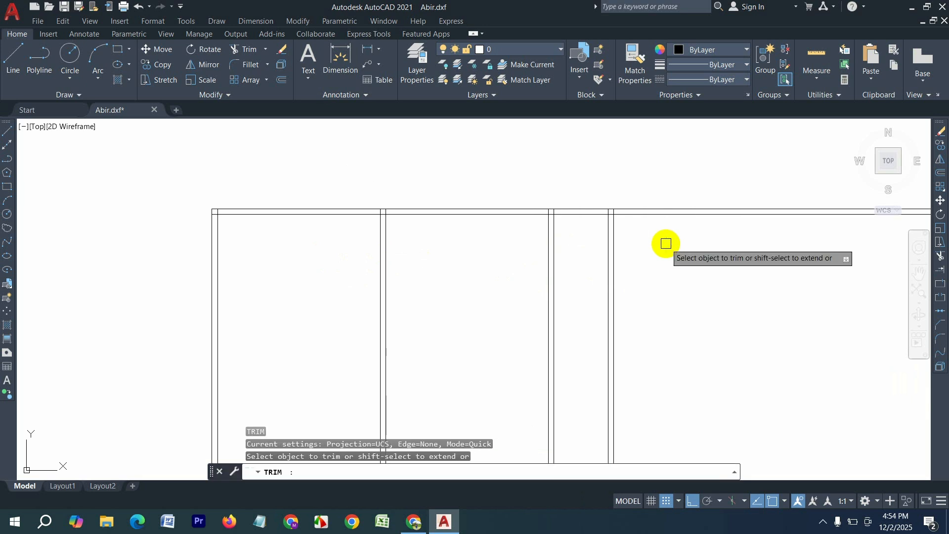
click(627, 244)
click(627, 164)
key(Return)
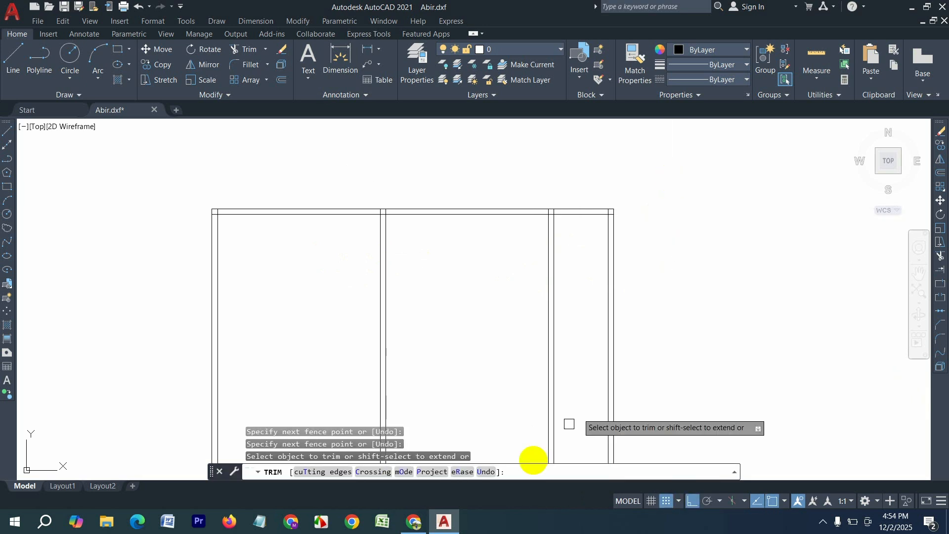
- Close the open Chrome window and end the Trim command
click(423, 529)
right_click(416, 525)
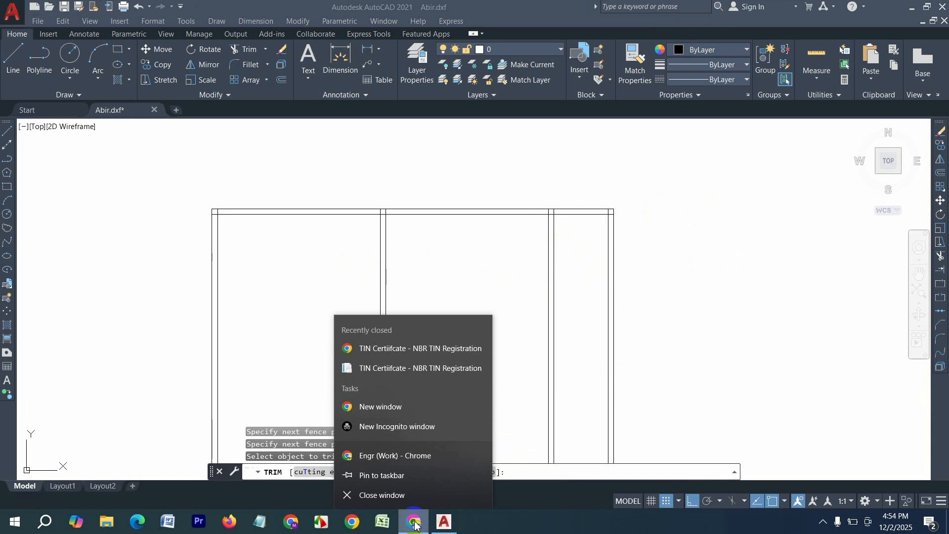
click(397, 495)
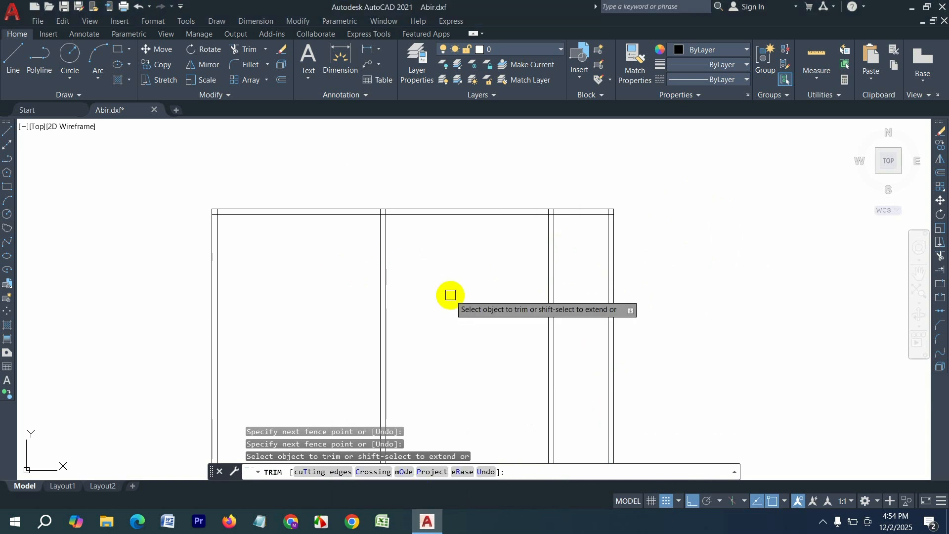
key(Escape)
key(Escape)
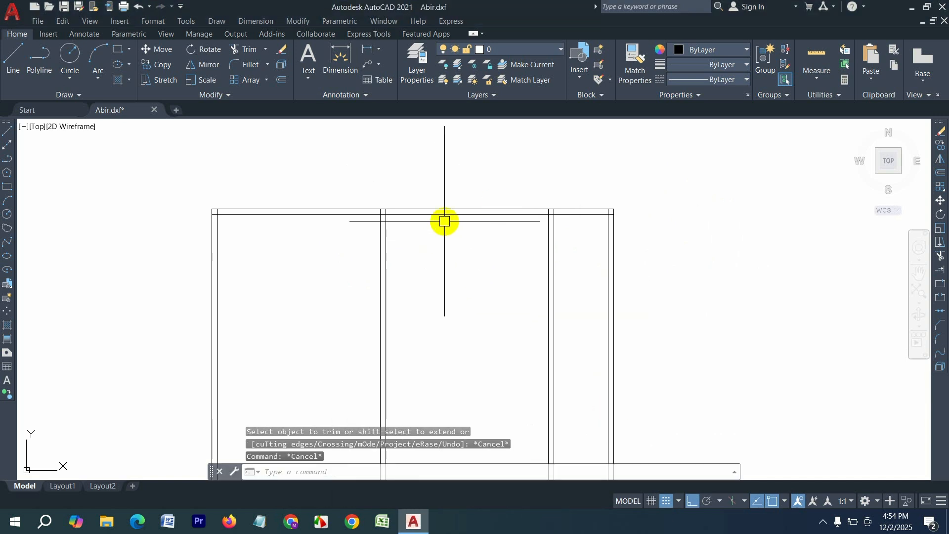
key(Escape)
- Offset the inner line of the top wall 12' downward
key(Return)
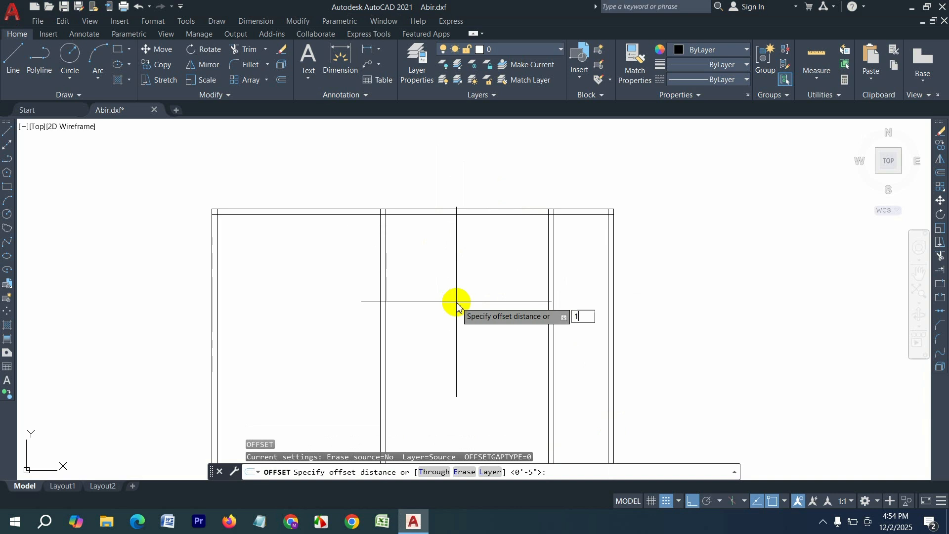
text(12')
key(Return)
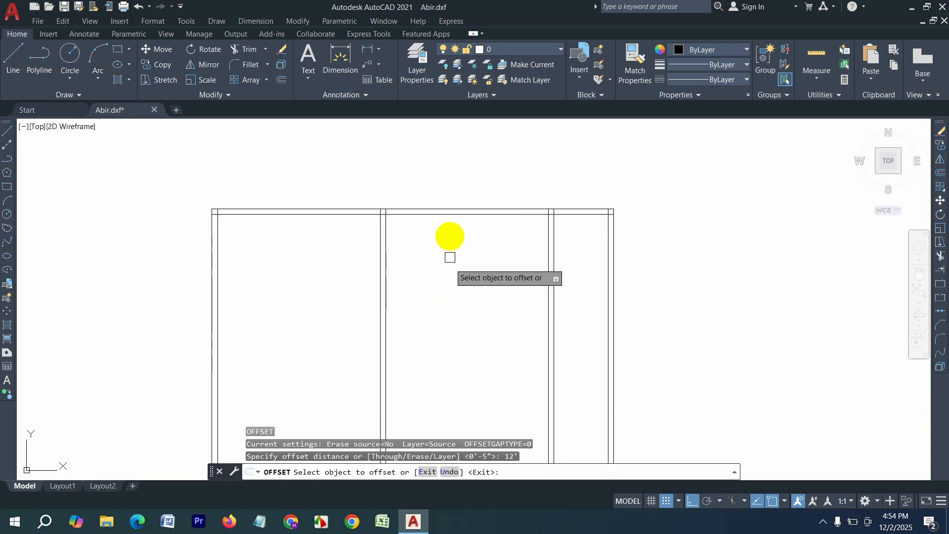
click(438, 212)
click(432, 331)
key(Return)
- Offset the new horizontal line 5" downward to form the wall below the upper rooms
key(Return)
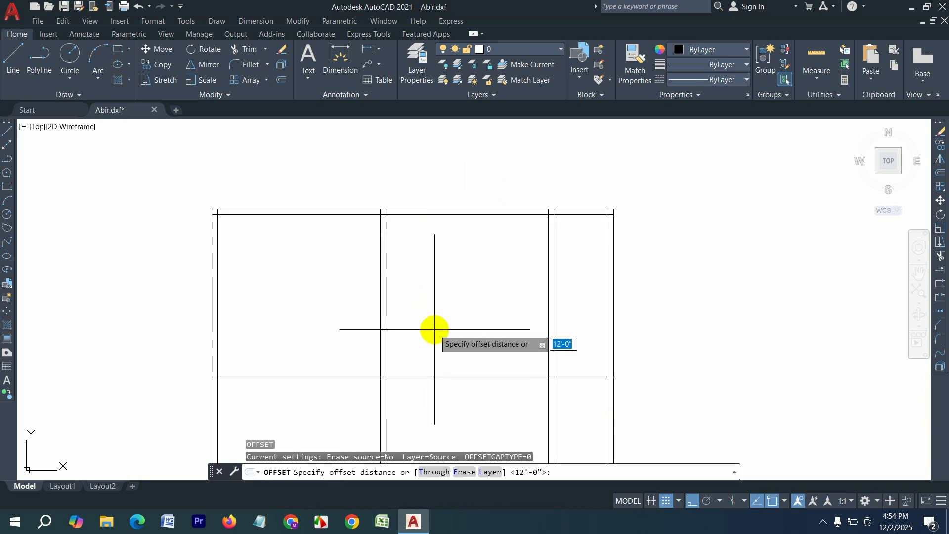
key(Return)
click(440, 377)
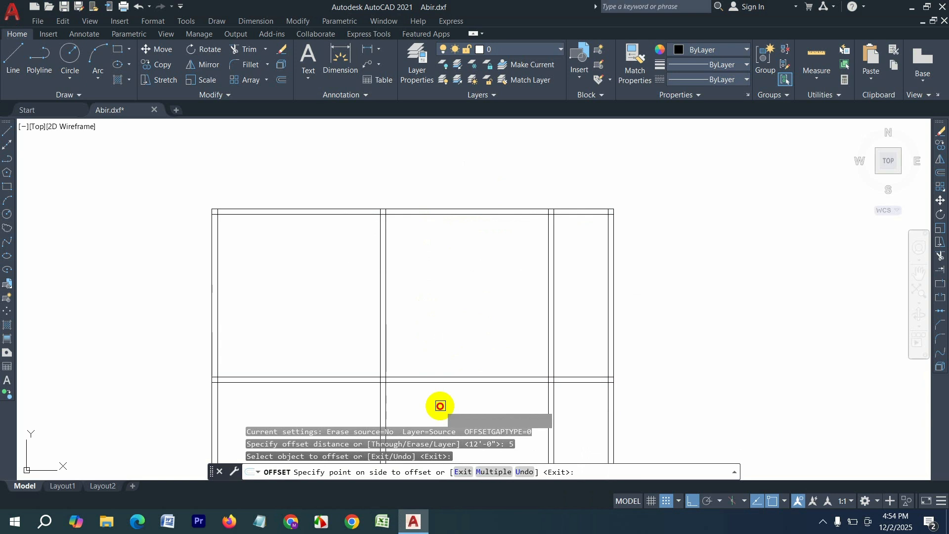
click(439, 402)
scroll(460, 287, down, 4)
scroll(464, 333, up, 7)
scroll(464, 333, down, 5)
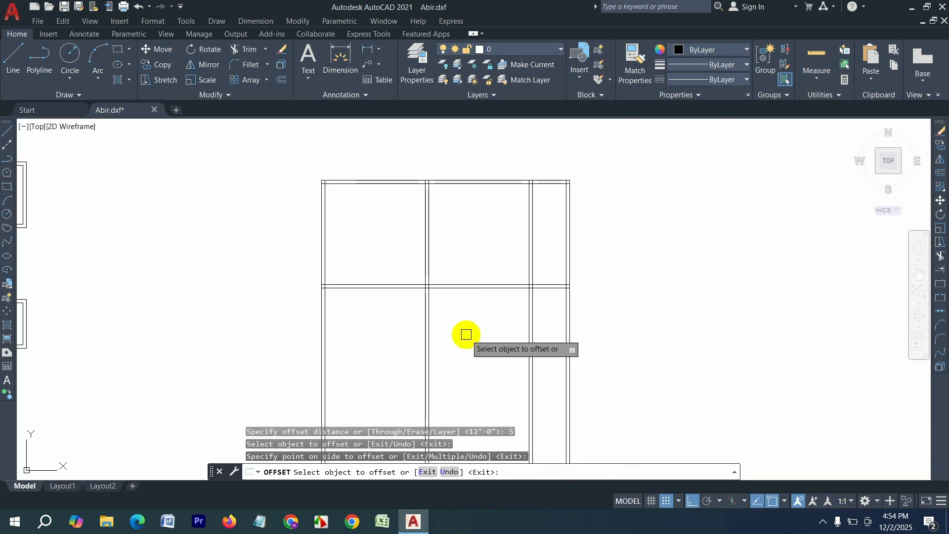
key(Return)
key(Return)
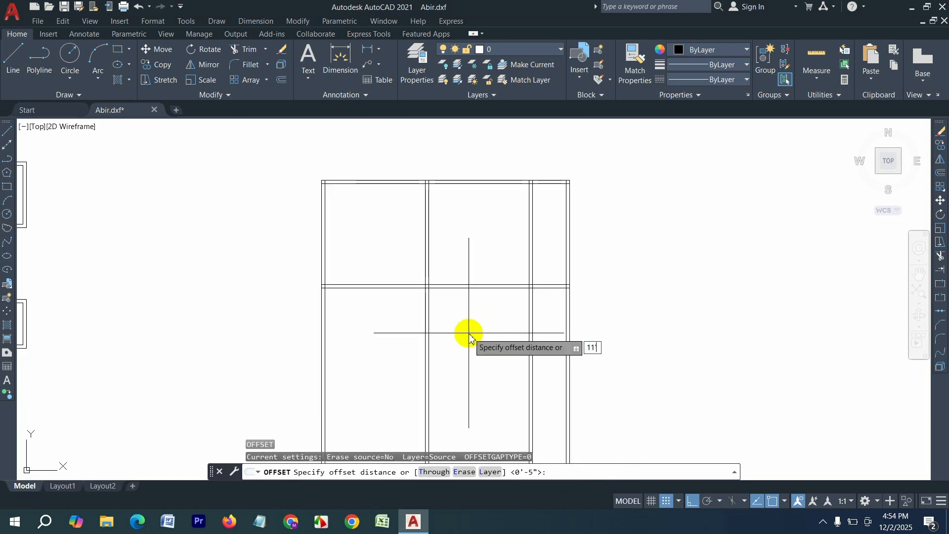
text(11')
key(Return)
click(470, 288)
key(Return)
key(Return)
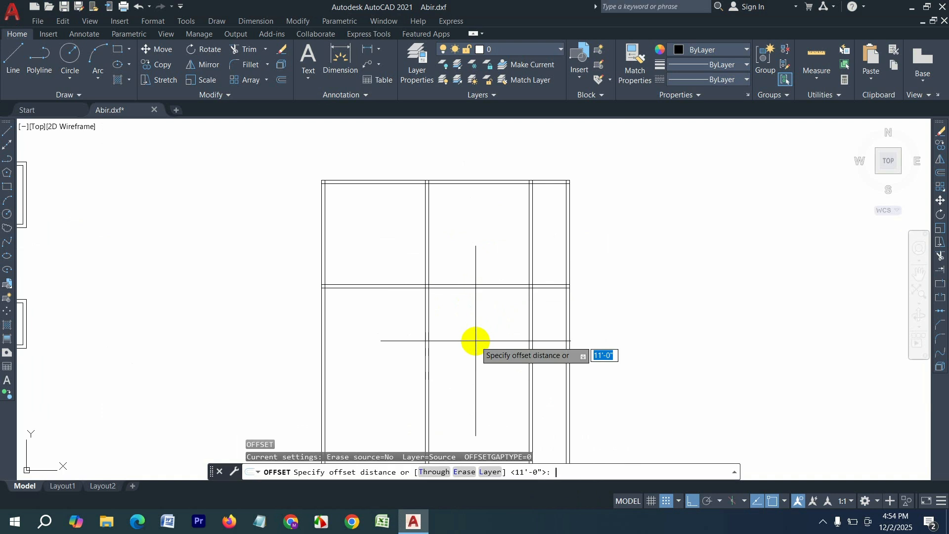
key(Escape)
- Offset the lower line of the wall below the upper rooms 11' downward
key(Return)
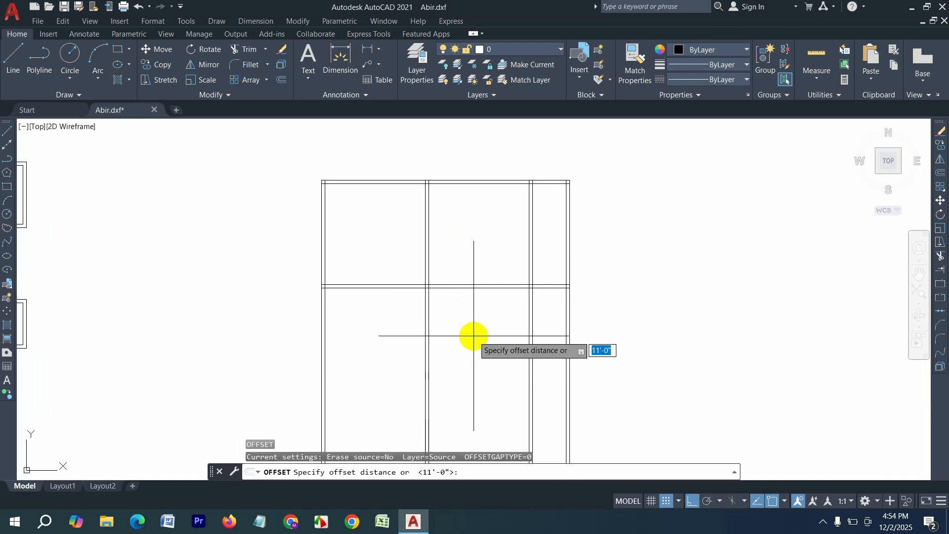
text(11')
key(Return)
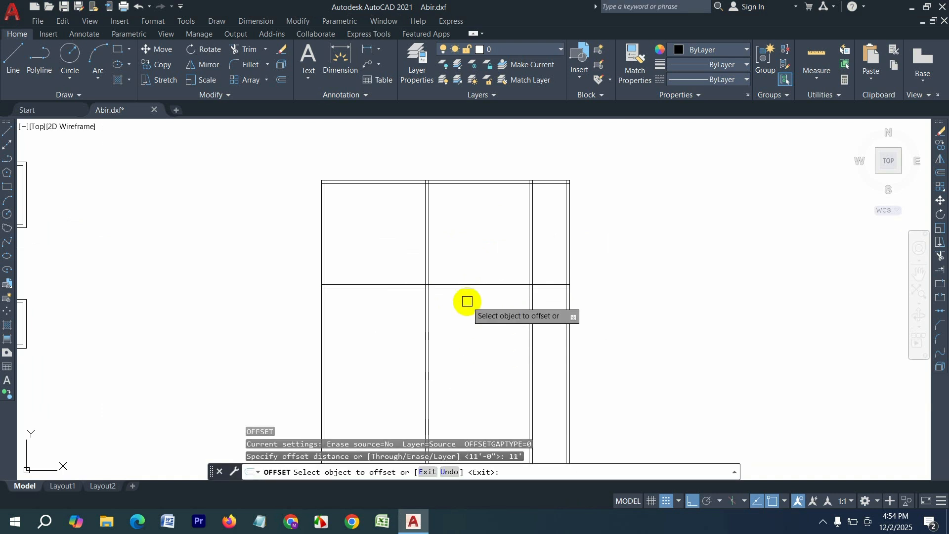
click(468, 288)
click(462, 360)
key(Return)
- Offset the new horizontal line 5" downward to form the wall below the middle rooms
key(Return)
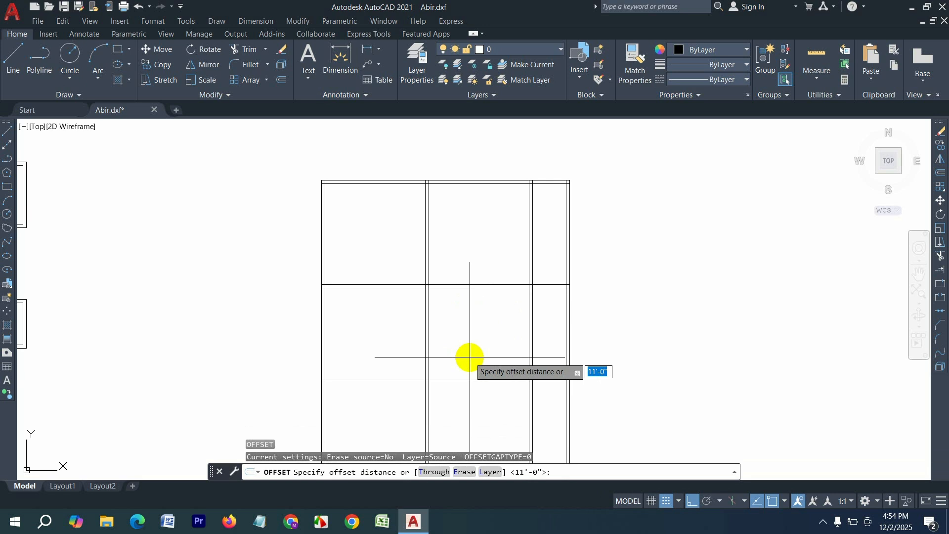
text(5)
key(Return)
click(470, 380)
click(471, 405)
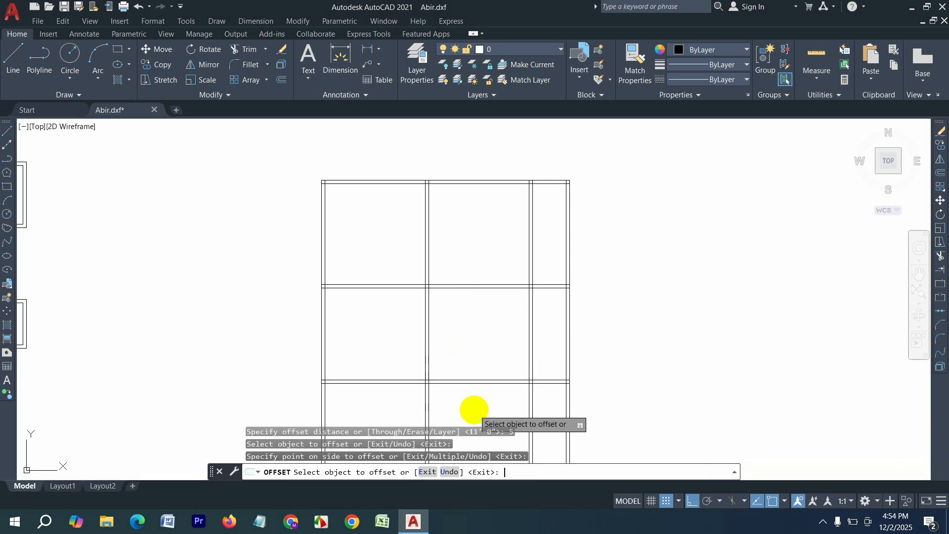
key(Return)
- Offset the lower line of the wall below the middle rooms 7'2" downward
key(Return)
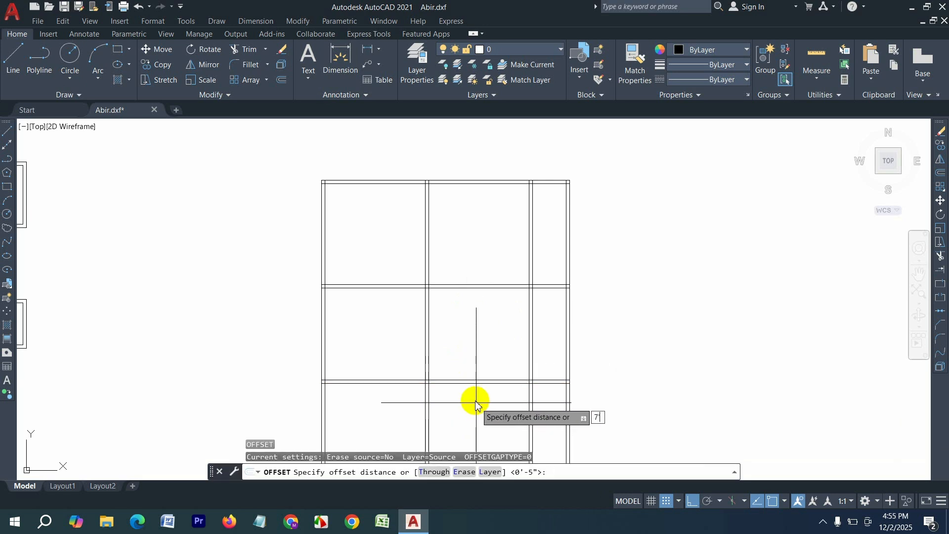
text(7'2)
key(Return)
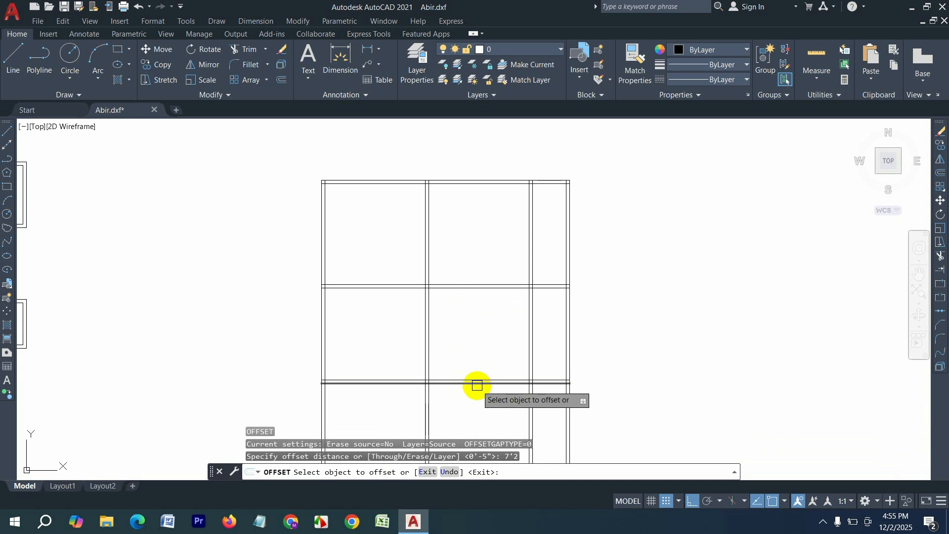
click(478, 383)
click(478, 412)
scroll(493, 308, down, 6)
scroll(493, 307, up, 6)
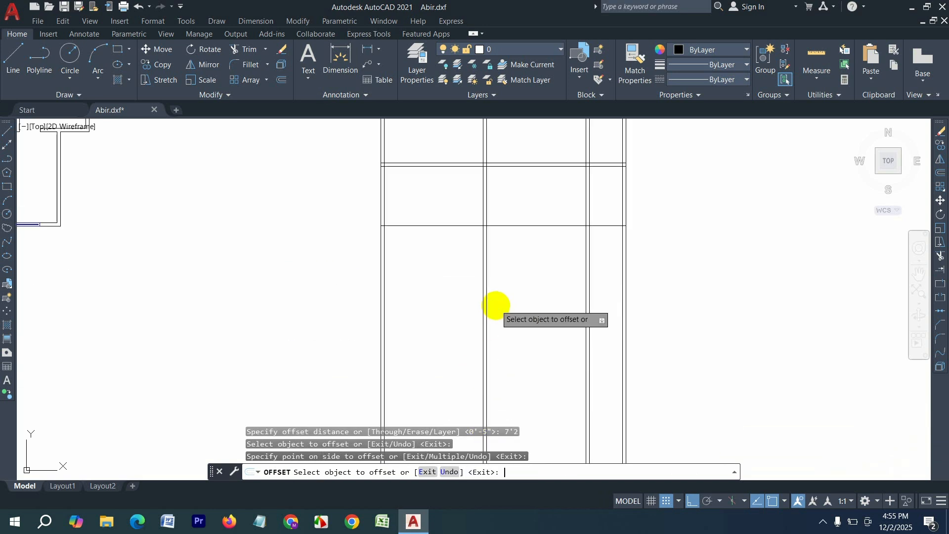
key(Return)
- Offset the lowest horizontal line 5" downward to form the bottom outer wall
key(Return)
text(5)
key(Return)
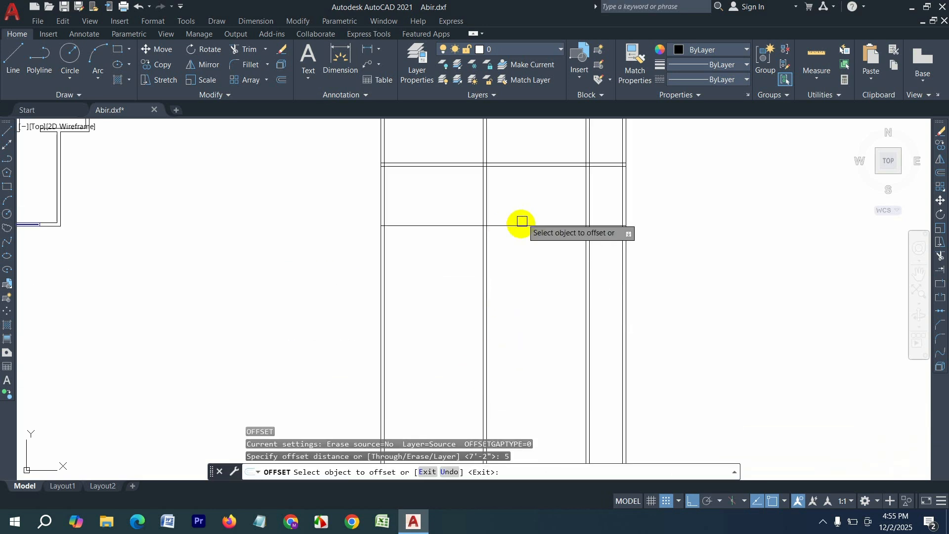
click(519, 225)
click(513, 290)
scroll(508, 325, down, 5)
key(Escape)
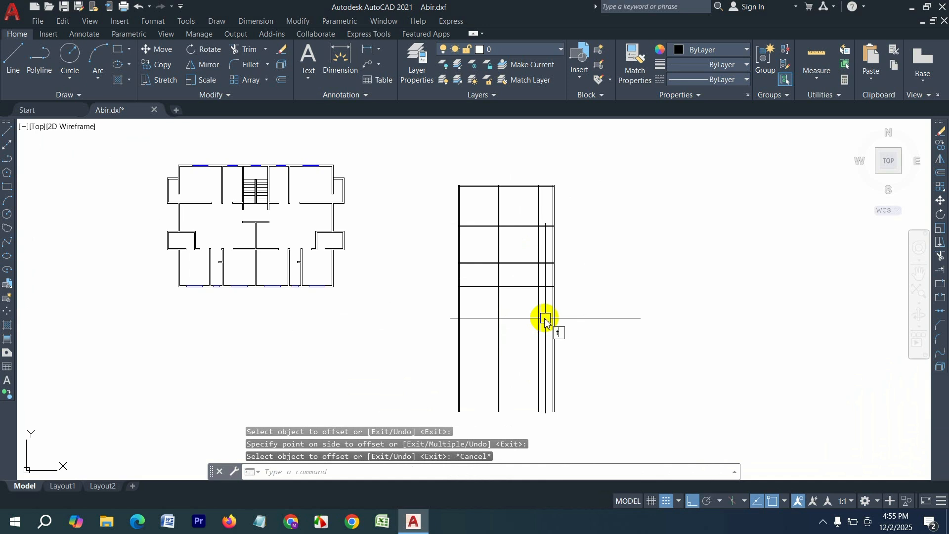
- Trim all vertical wall lines where they extend below the bottom outer wall
text(tr)
key(Return)
drag(624, 306, 334, 320)
scroll(278, 339, down, 3)
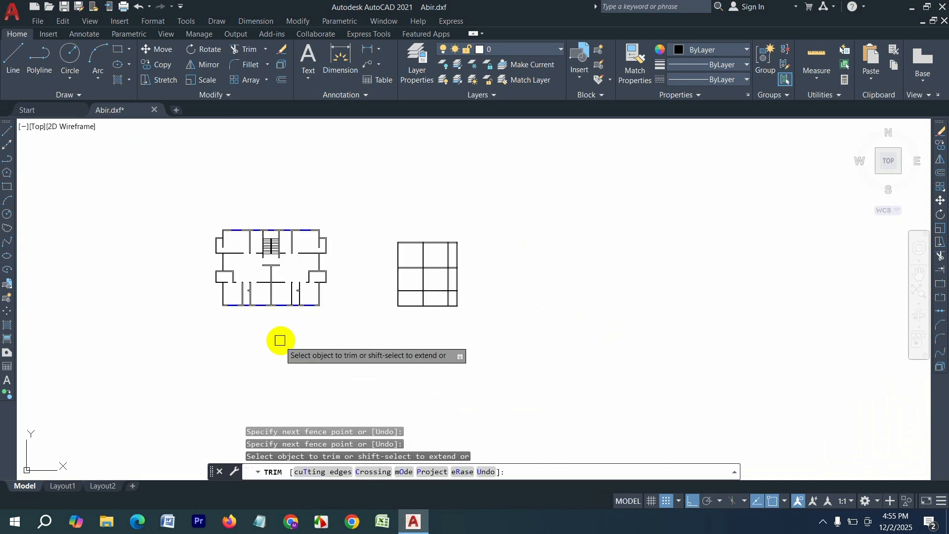
scroll(494, 316, up, 3)
key(Escape)
click(509, 320)
click(286, 175)
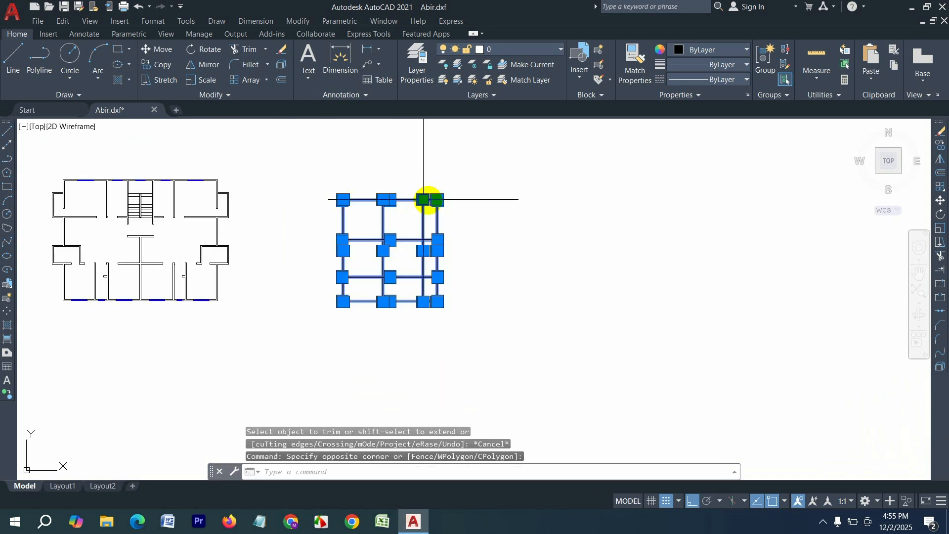
key(Escape)
key(Escape)
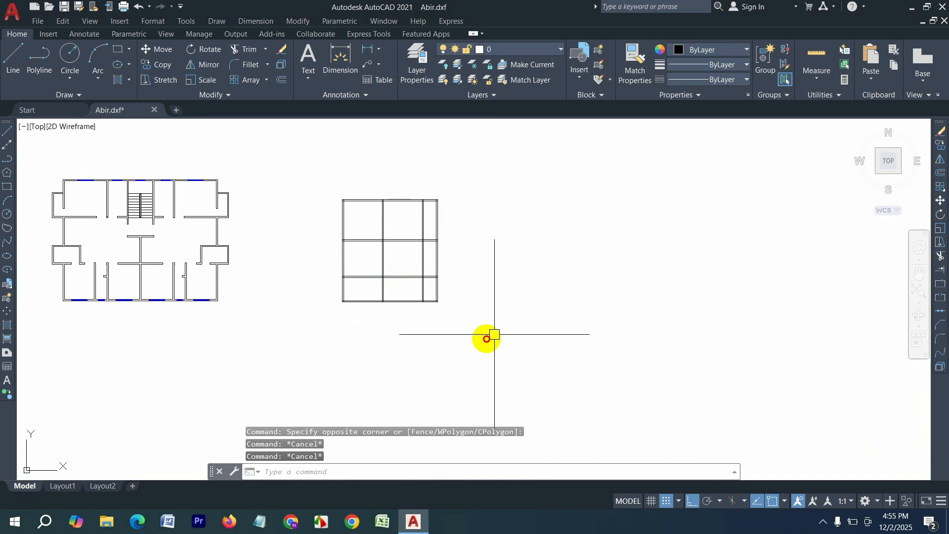
- Move the whole new wall grid to the right, farther away from the finished reference plan
click(519, 335)
click(323, 173)
key(Return)
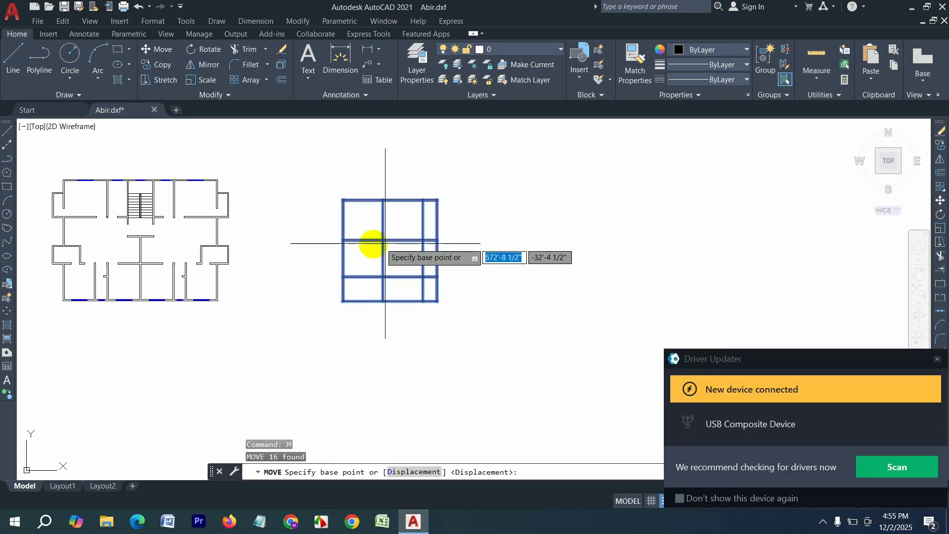
click(370, 245)
click(714, 243)
scroll(167, 242, down, 5)
key(Escape)
- Dismiss the Driver Updater notification covering the drawing
scroll(381, 250, up, 6)
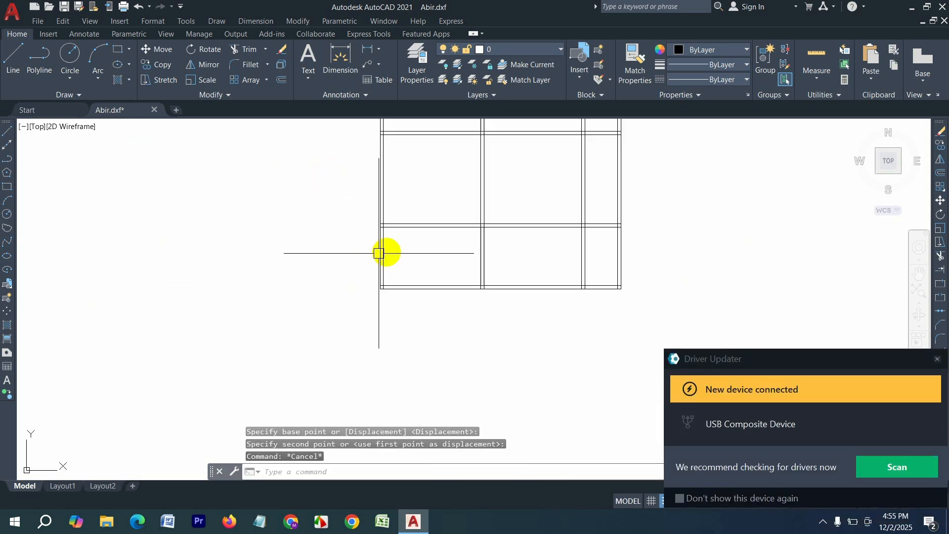
scroll(311, 269, down, 3)
scroll(440, 246, up, 2)
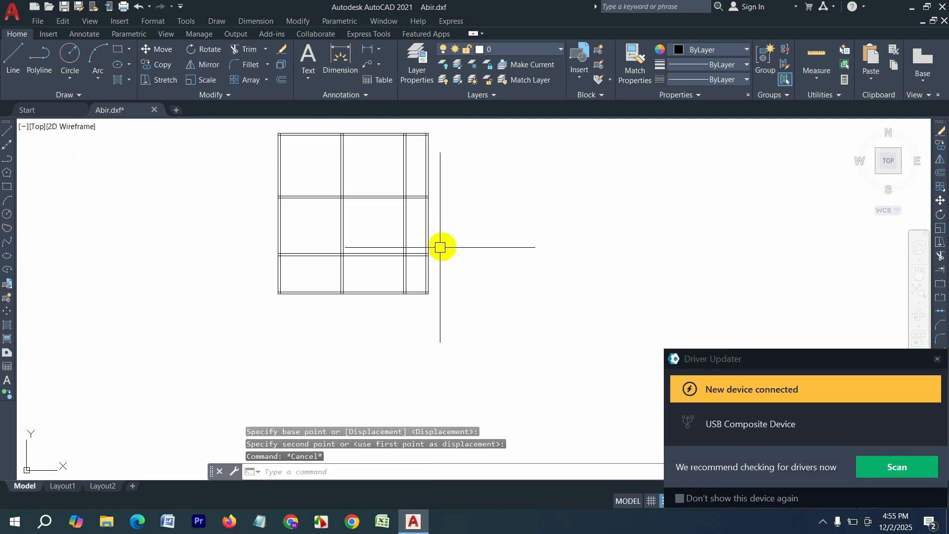
click(938, 360)
key(Escape)
scroll(266, 134, up, 2)
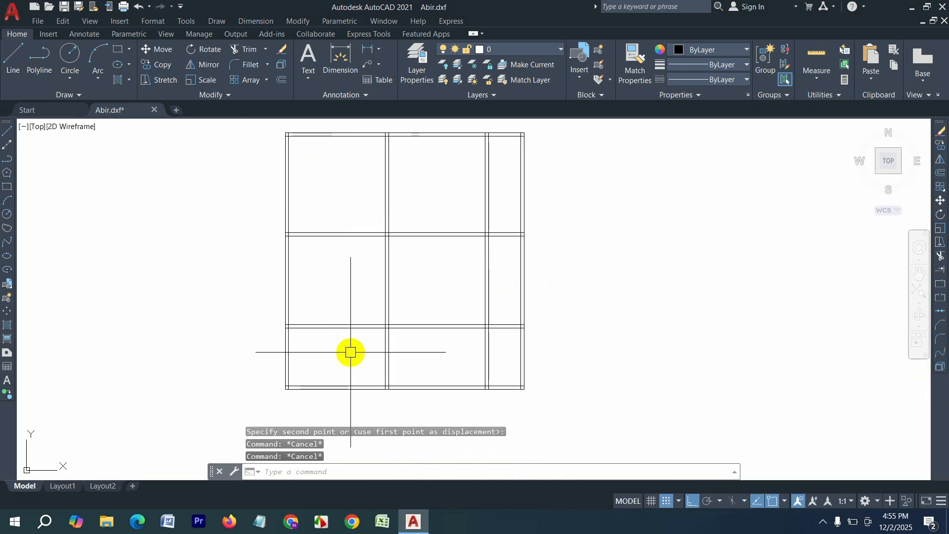
key(Escape)
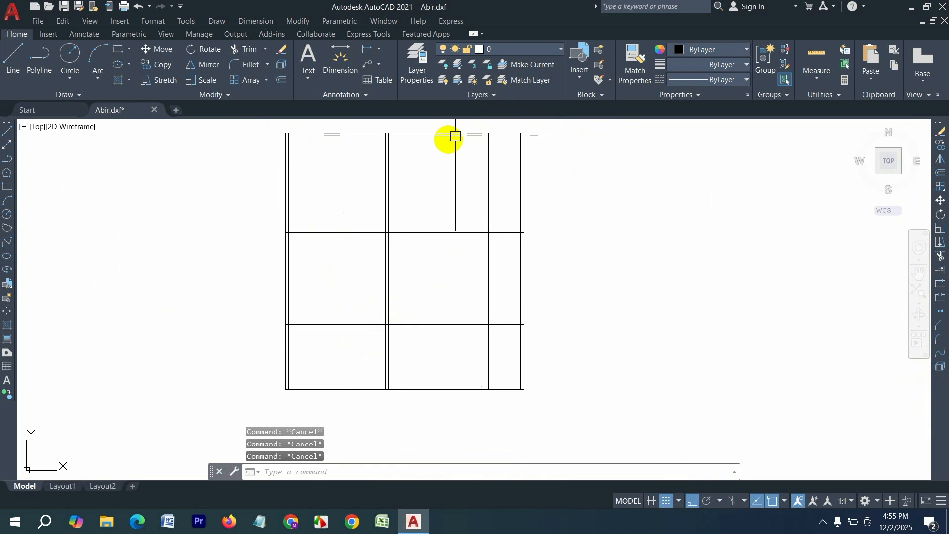
- Draw a line over the top wall's inner line from the right interior wall's left line to the outer edge of the right wall
scroll(413, 170, down, 4)
scroll(431, 146, up, 4)
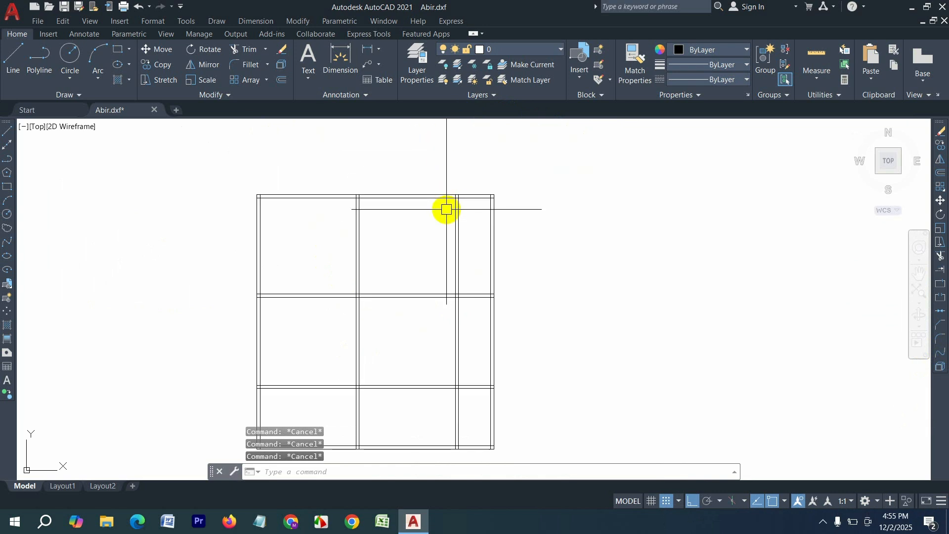
key(Return)
scroll(451, 203, up, 4)
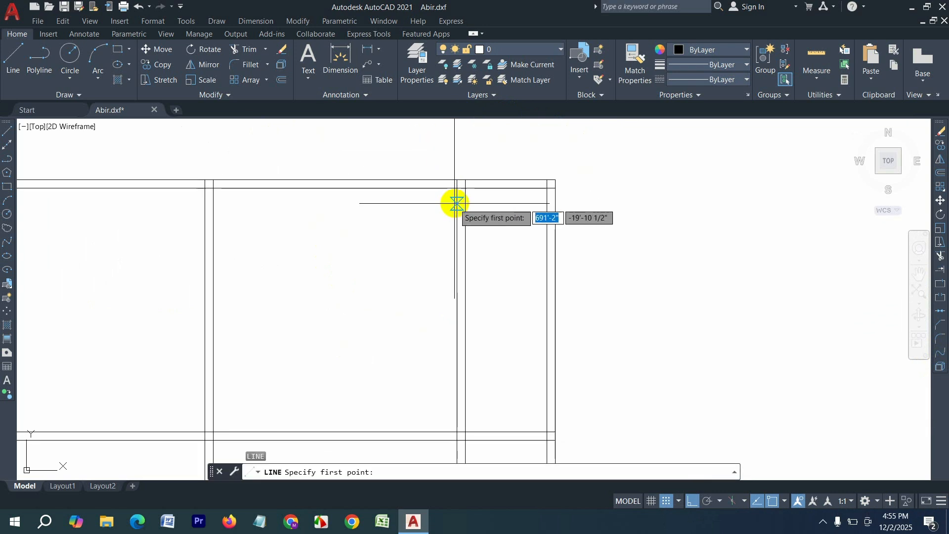
click(457, 188)
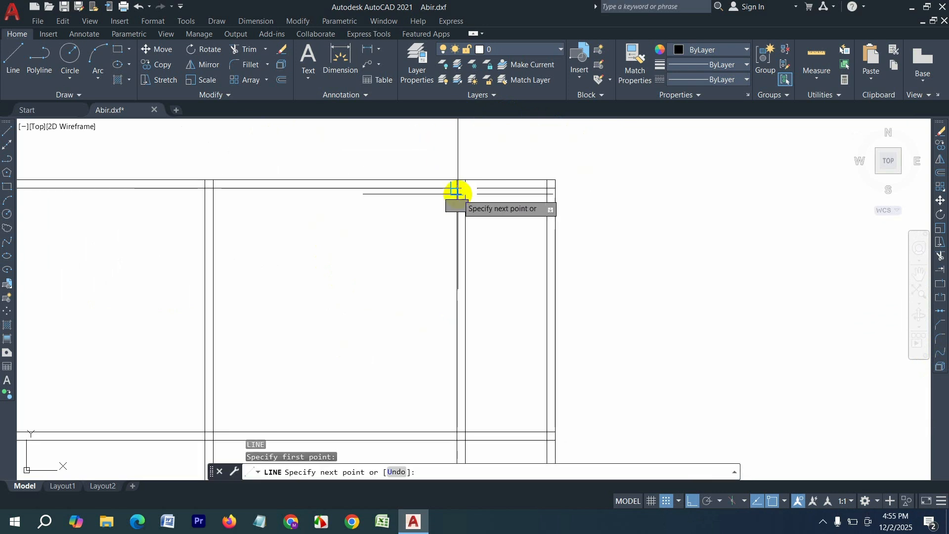
click(555, 188)
key(Return)
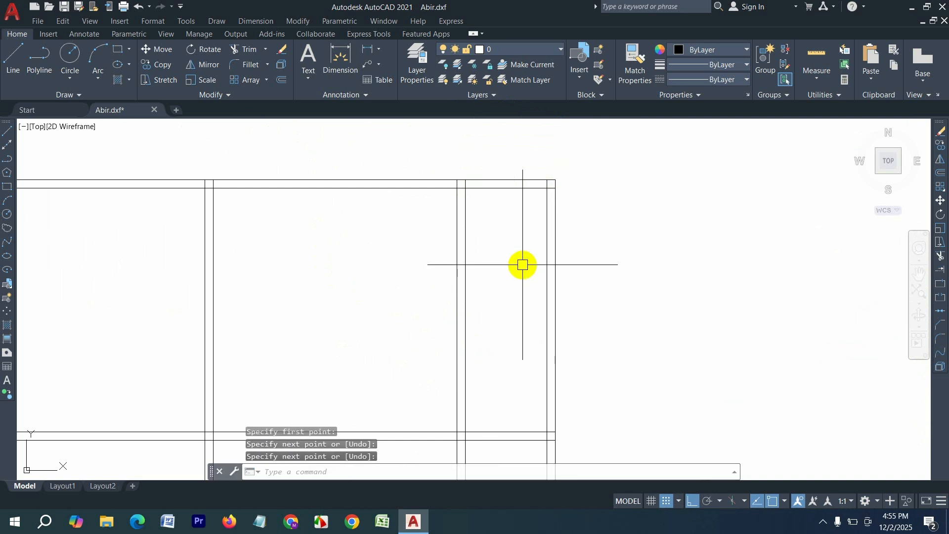
- Offset the short line at the top of the narrow right strip 6' downward
key(Return)
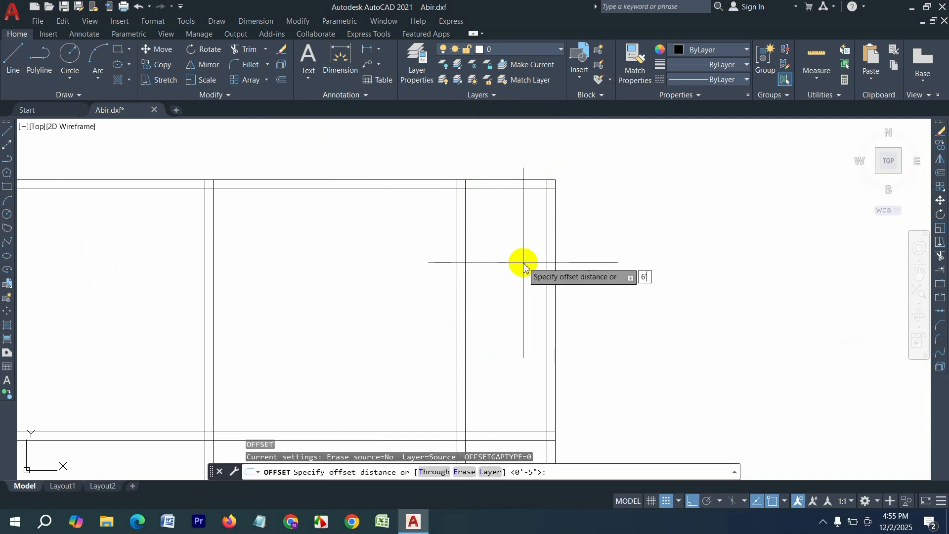
text(6)
key(Return)
click(507, 188)
click(510, 282)
key(Return)
- Offset the new short line 5" downward to form the first cross wall in the right strip
key(Return)
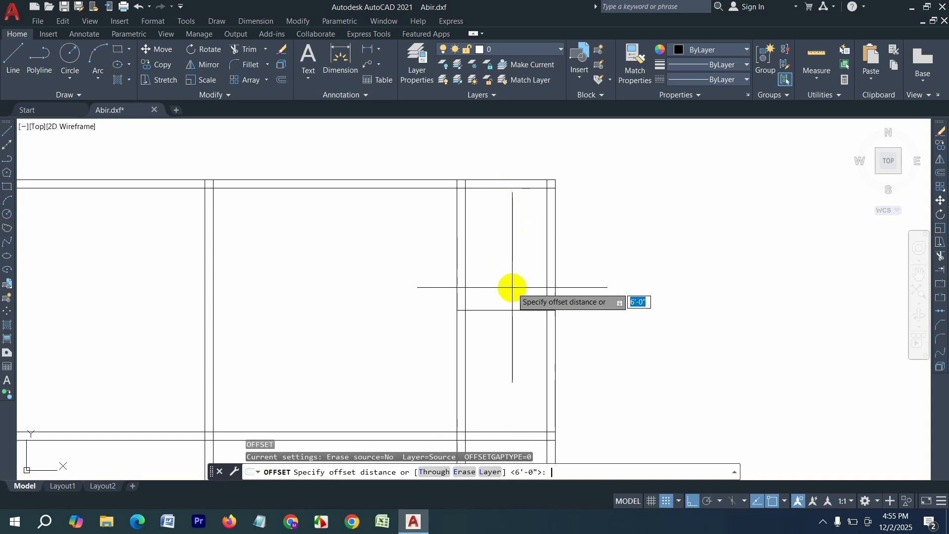
text(5)
key(Return)
click(506, 311)
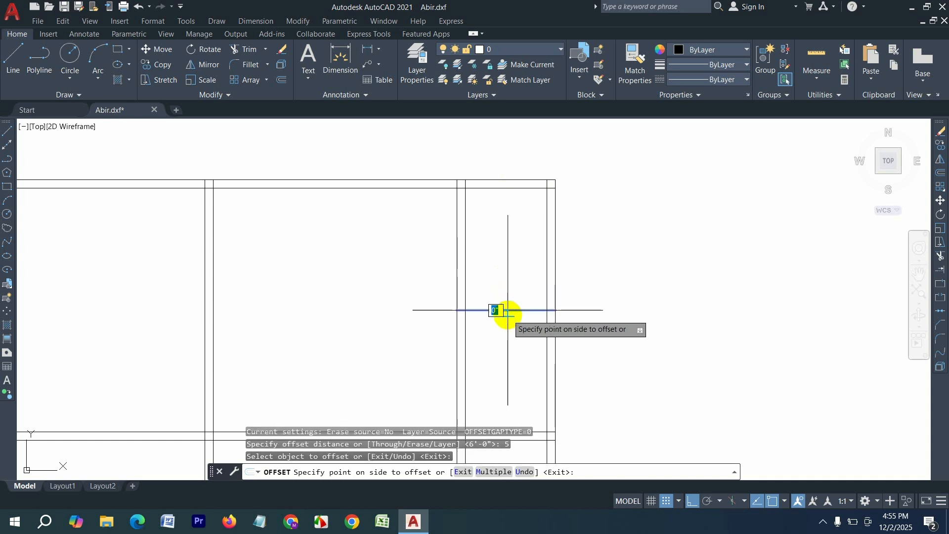
click(497, 316)
scroll(489, 274, down, 2)
key(Return)
- Offset the lower line of the right strip's first cross wall 9' downward
key(Return)
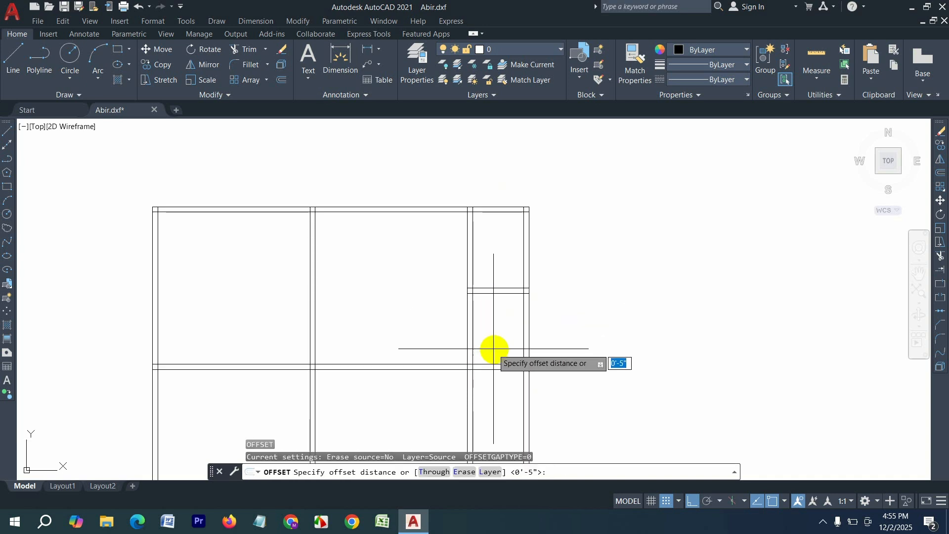
text(9')
key(Return)
click(508, 293)
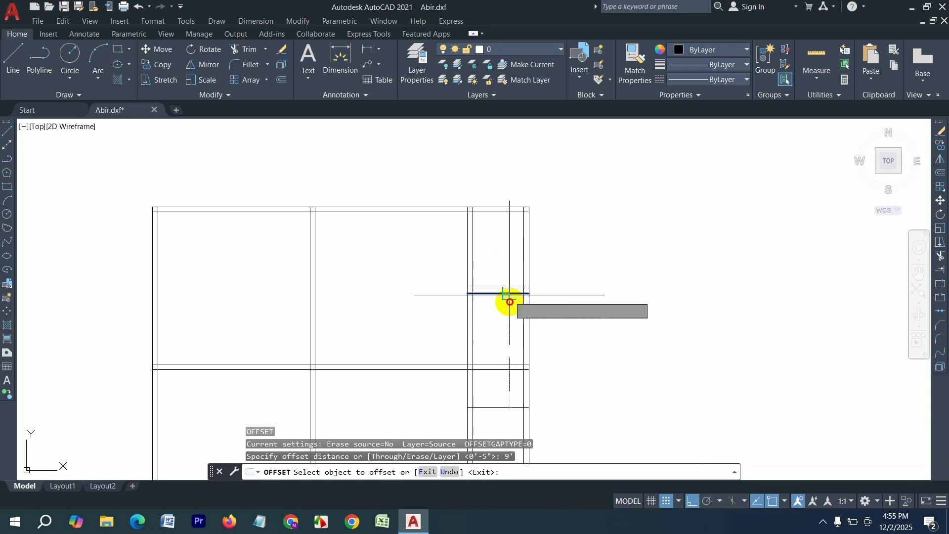
click(485, 377)
key(Return)
- Offset the new short line 5" downward to form the second cross wall in the right strip
key(Return)
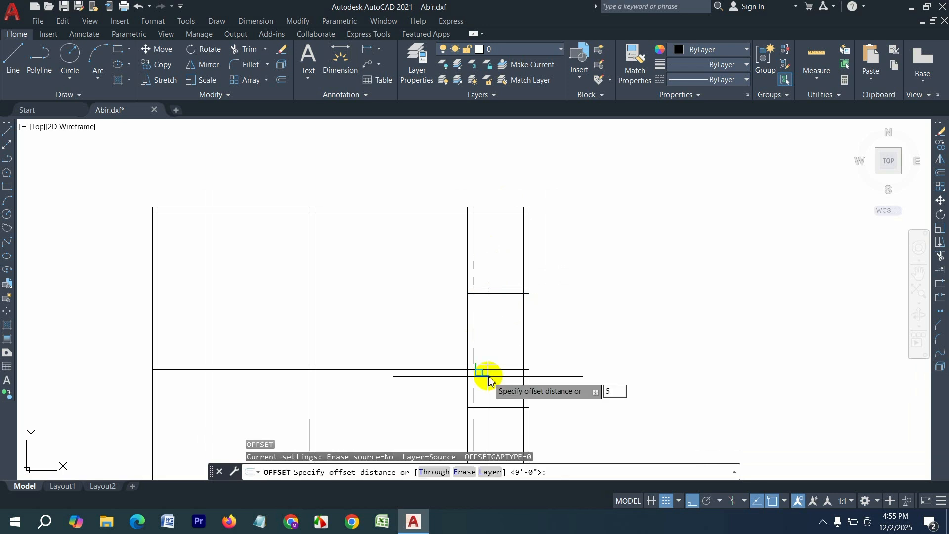
text(5)
key(Return)
click(494, 408)
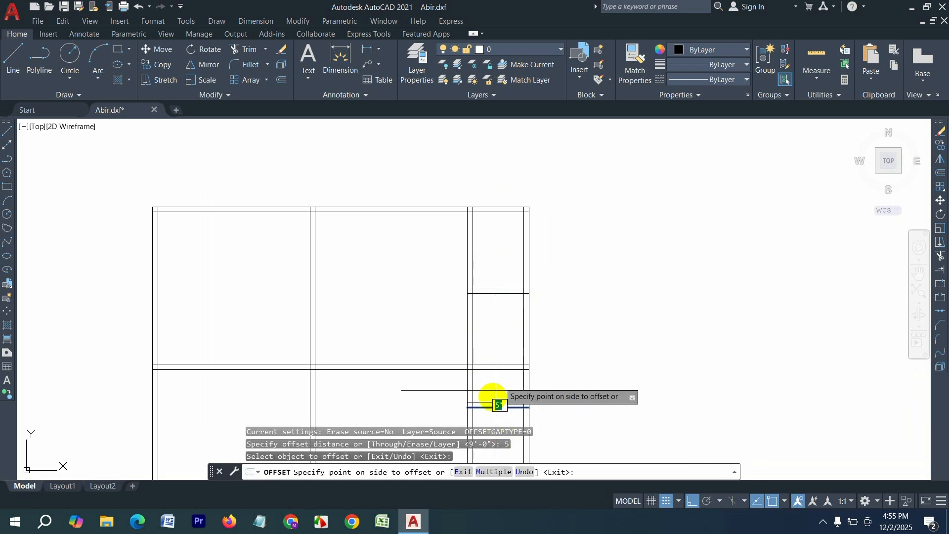
click(503, 420)
scroll(544, 327, down, 4)
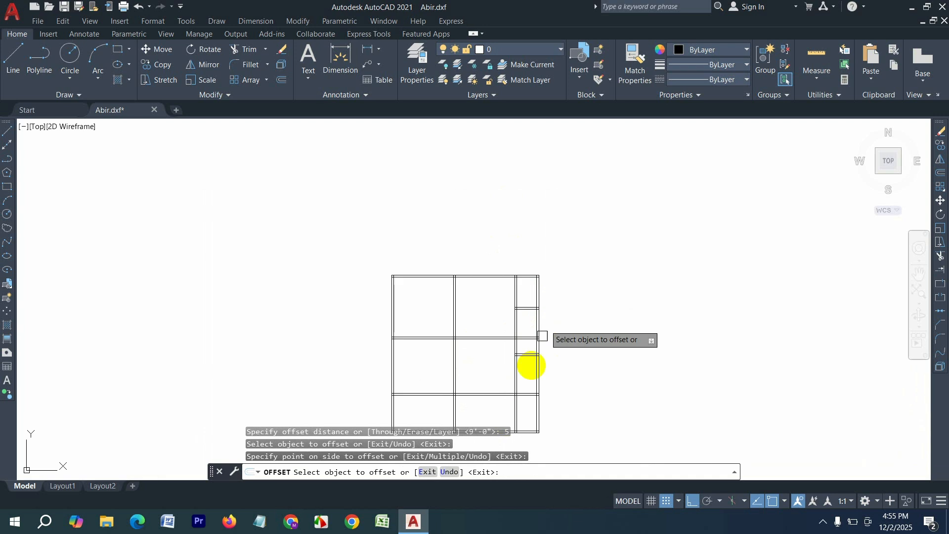
scroll(512, 394, up, 2)
key(Escape)
key(Escape)
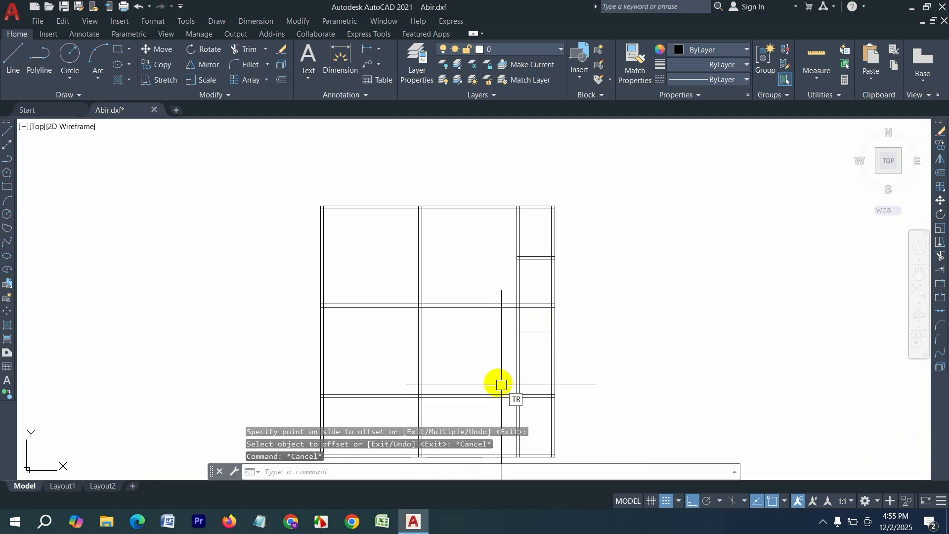
- Trim the central vertical wall in the middle row, the right outer wall below the second cross wall, and the long horizontal wall crossing the right strip
key(Return)
drag(467, 355, 410, 348)
drag(571, 358, 535, 350)
drag(535, 316, 540, 297)
scroll(549, 263, down, 1)
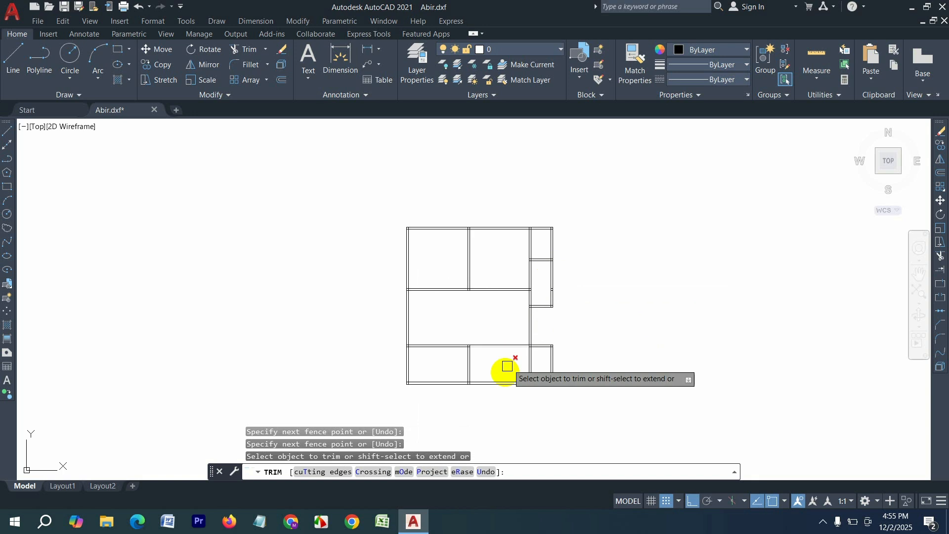
- Trim the two interior vertical walls out of the bottom row of rooms
scroll(529, 363, up, 2)
mouse_move(568, 344)
mouse_down()
mouse_move(334, 341)
mouse_move(346, 346)
mouse_up()
key(Escape)
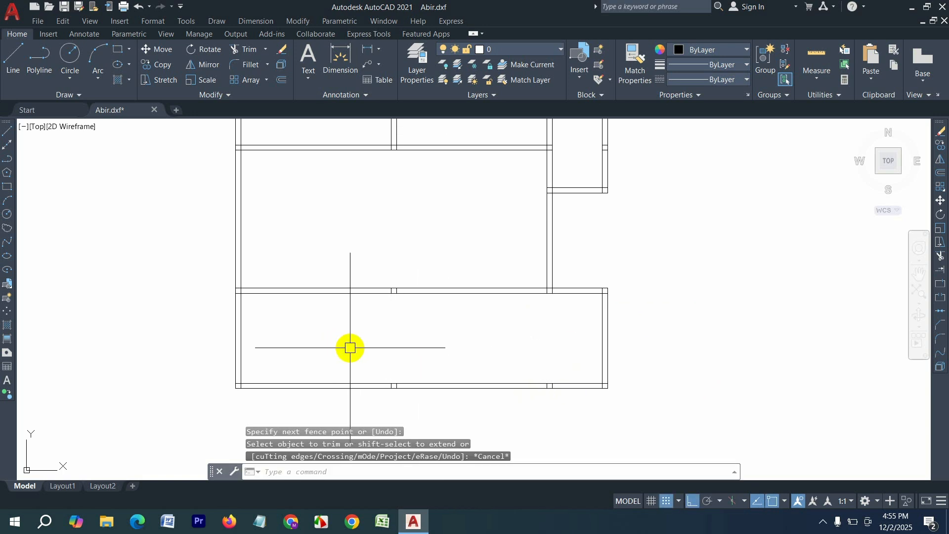
- Draw a vertical line over the left wall's inner line from the lower partition's top line to the bottom wall's outer edge
text(l)
key(Return)
scroll(233, 307, up, 2)
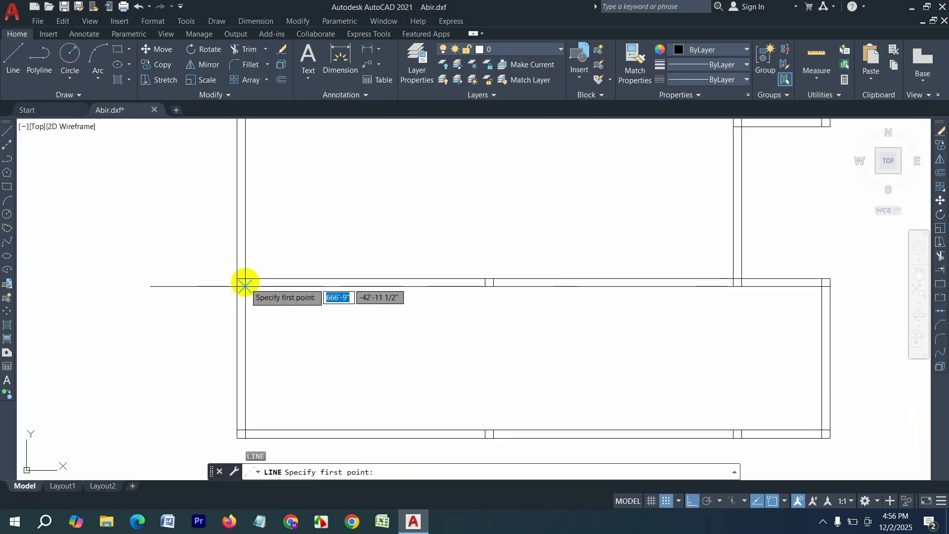
click(242, 279)
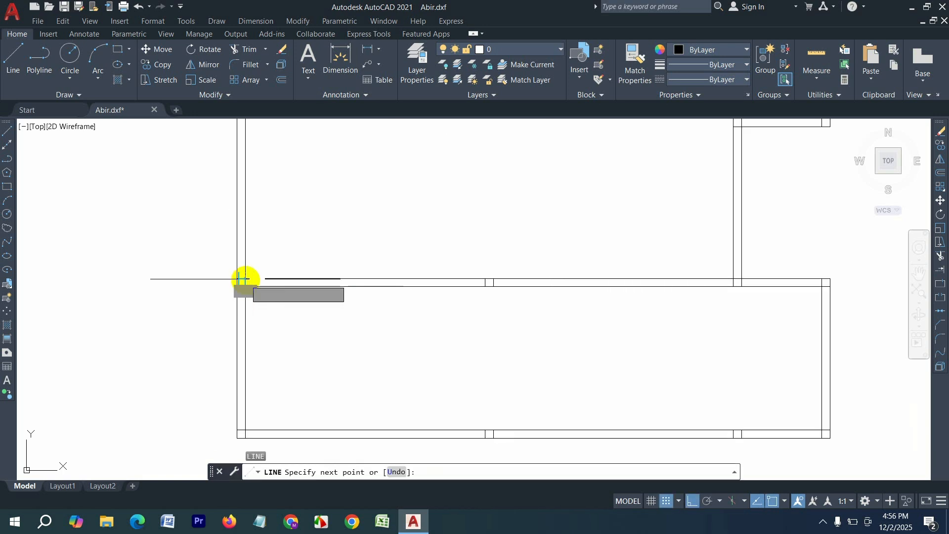
click(245, 438)
key(Escape)
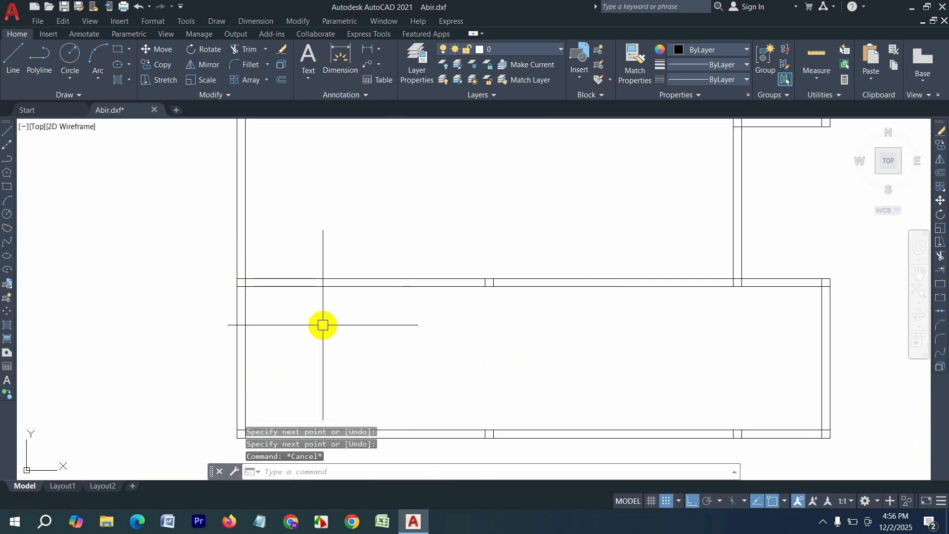
- Offset the inner line of the left wall in the bottom row 7' to the right
text(o)
key(Return)
key(Return)
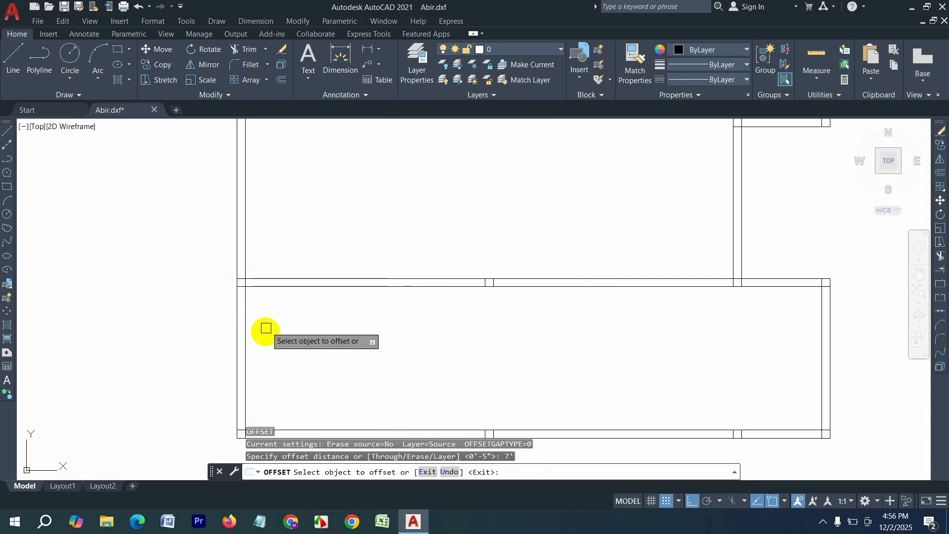
click(246, 339)
click(487, 342)
key(Return)
- Offset the new vertical line 5" to the right to form the first cross wall in the bottom row
key(Return)
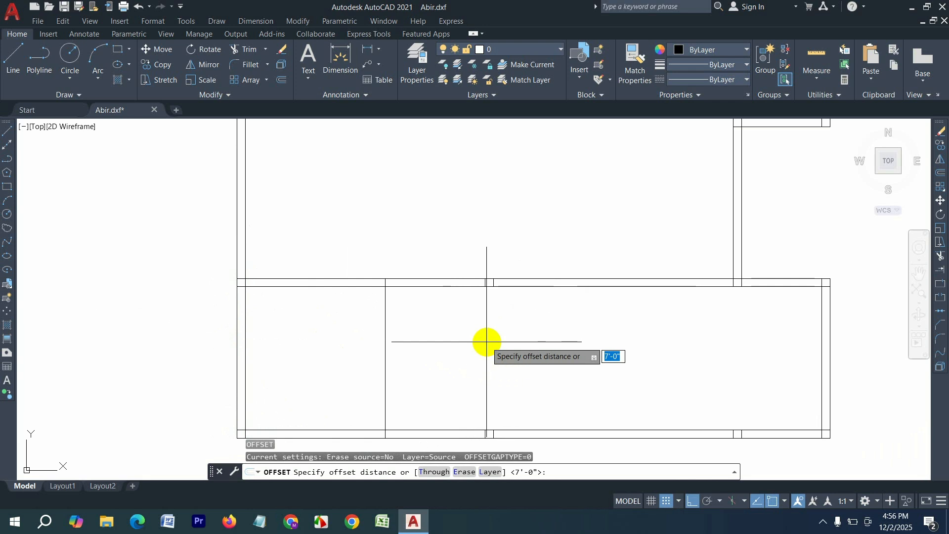
text(5)
key(Return)
click(386, 342)
click(550, 344)
key(Return)
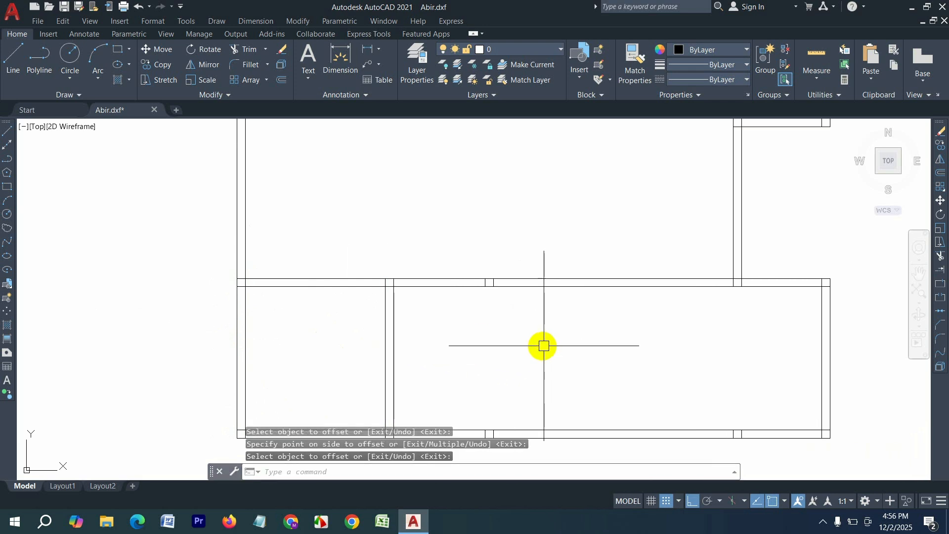
- Offset the first cross wall's right line 4'7" to the right in the bottom row
key(Return)
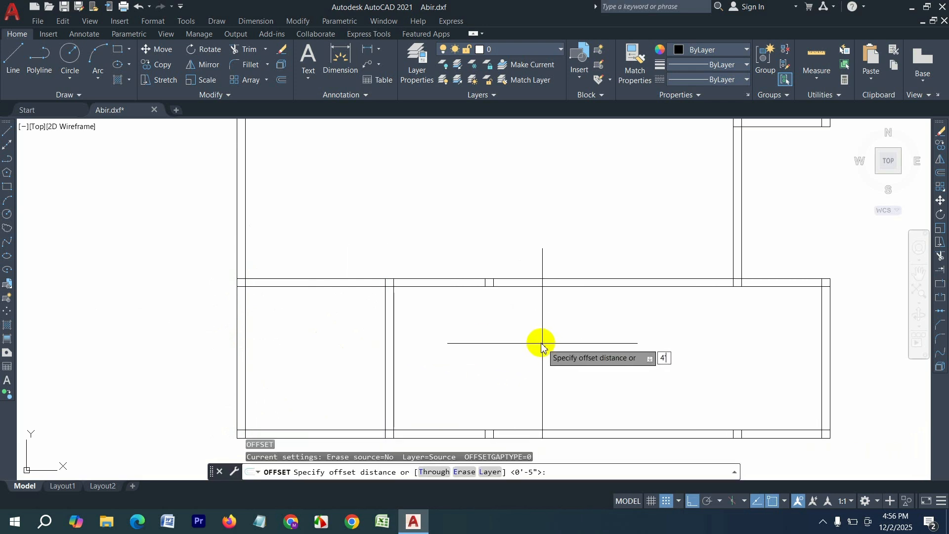
key(Return)
click(394, 364)
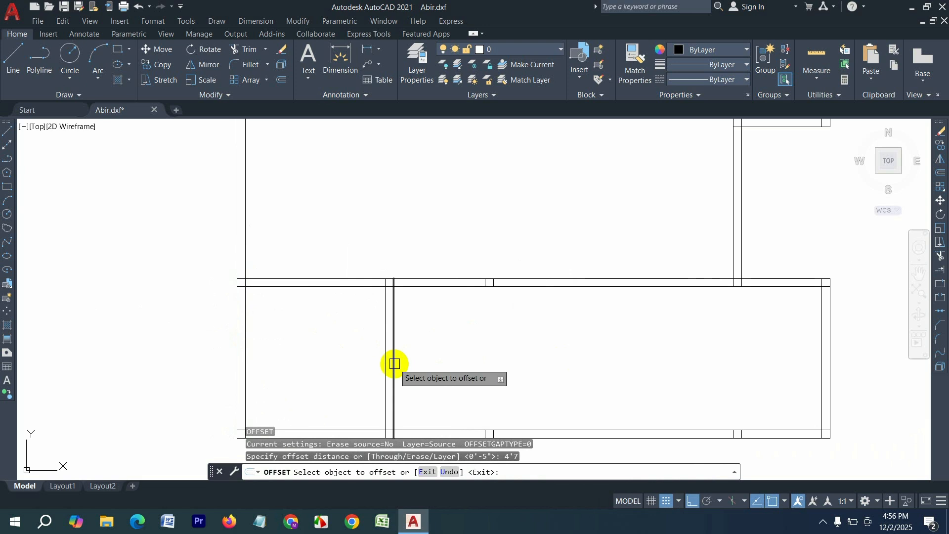
click(544, 363)
key(Return)
- Offset the 4'7" line 5" to the right to form the second cross wall in the bottom row
key(Return)
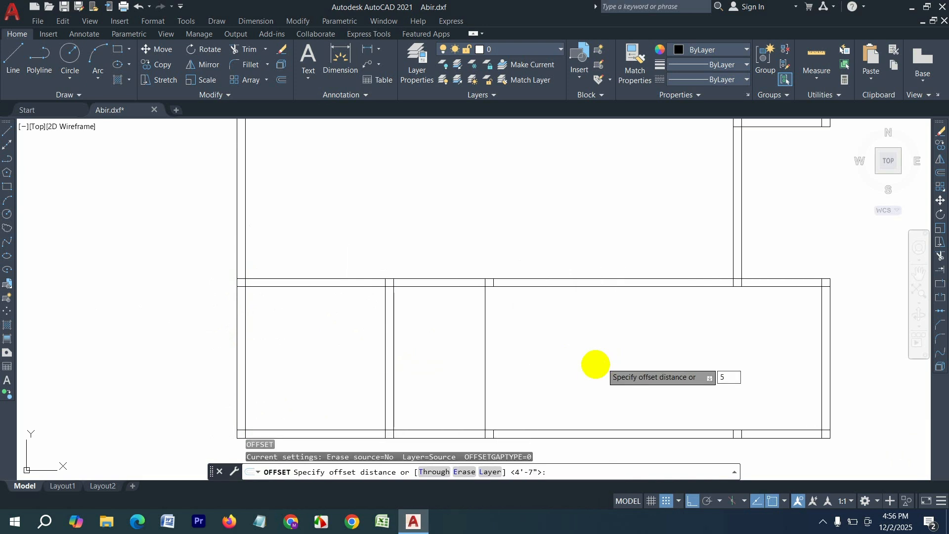
text(5)
key(Return)
click(485, 364)
click(555, 364)
key(Return)
- Offset the second cross wall's right line 16' to the right, near the bottom row's outer right wall
key(Return)
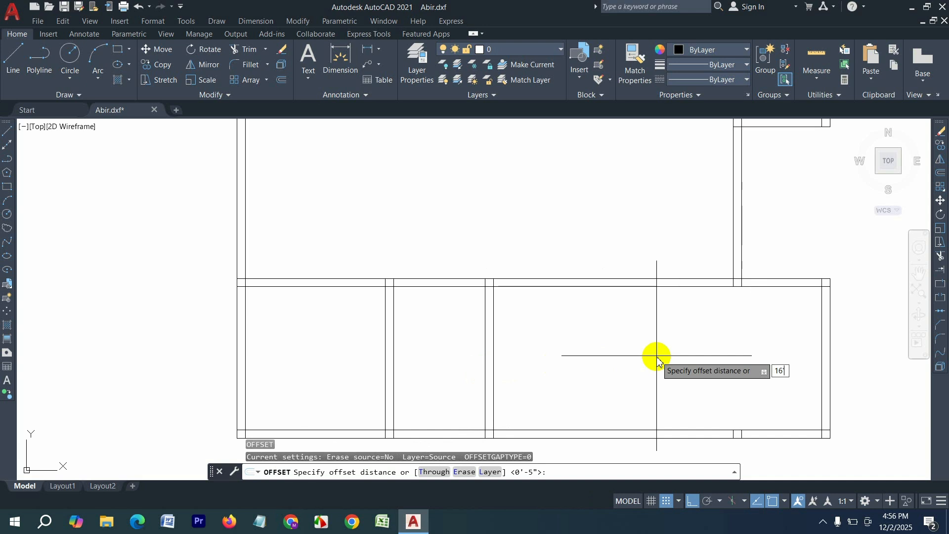
key(Return)
click(495, 350)
click(704, 377)
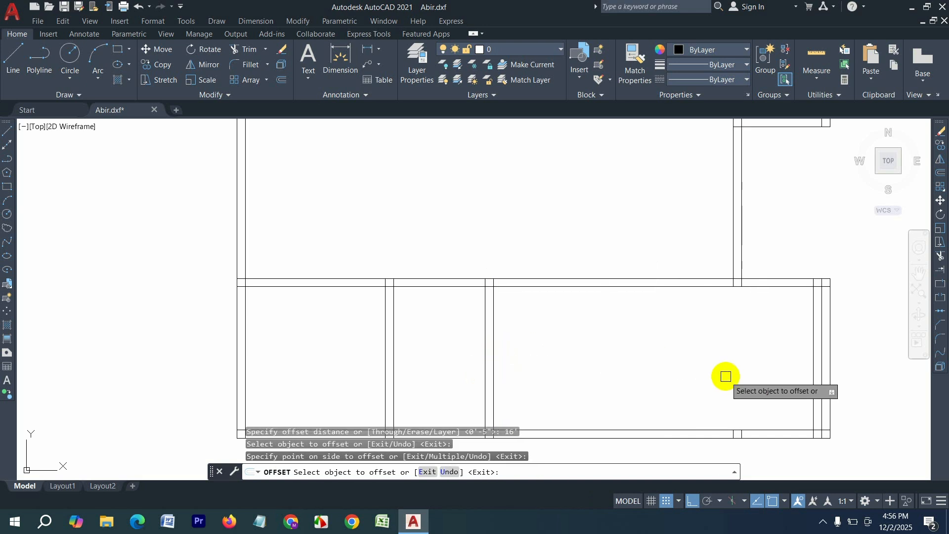
key(Return)
- Offset the 16' line 5" to the right to form the bottom row's new right wall
key(Return)
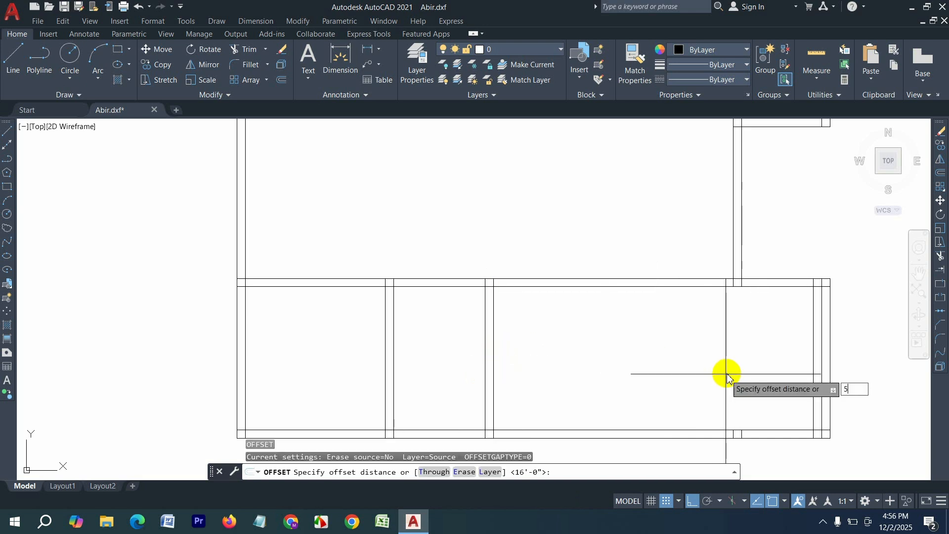
key(Return)
scroll(819, 361, up, 1)
click(810, 355)
click(875, 348)
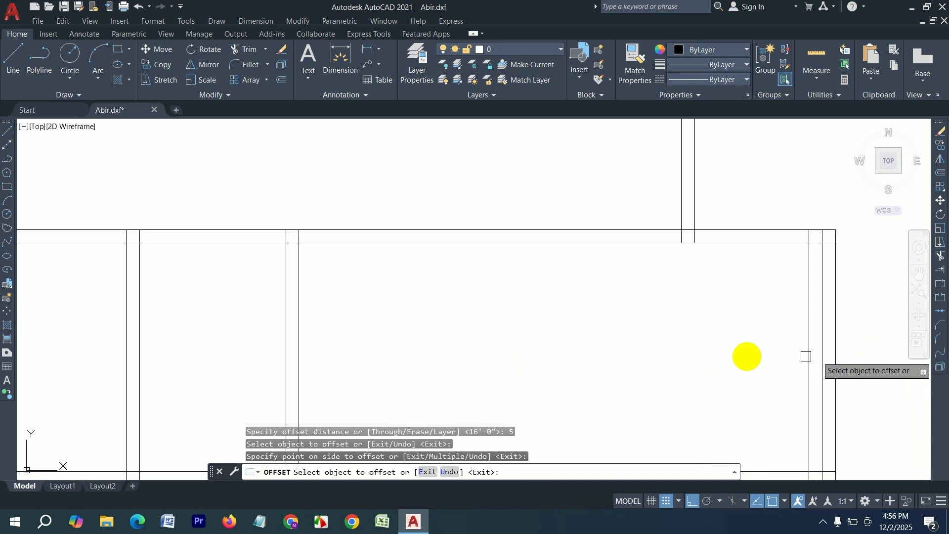
scroll(806, 356, down, 1)
key(Escape)
- Delete the bottom row's old outermost right line and trim the horizontal wall ends past the new right wall at its upper corner
click(757, 359)
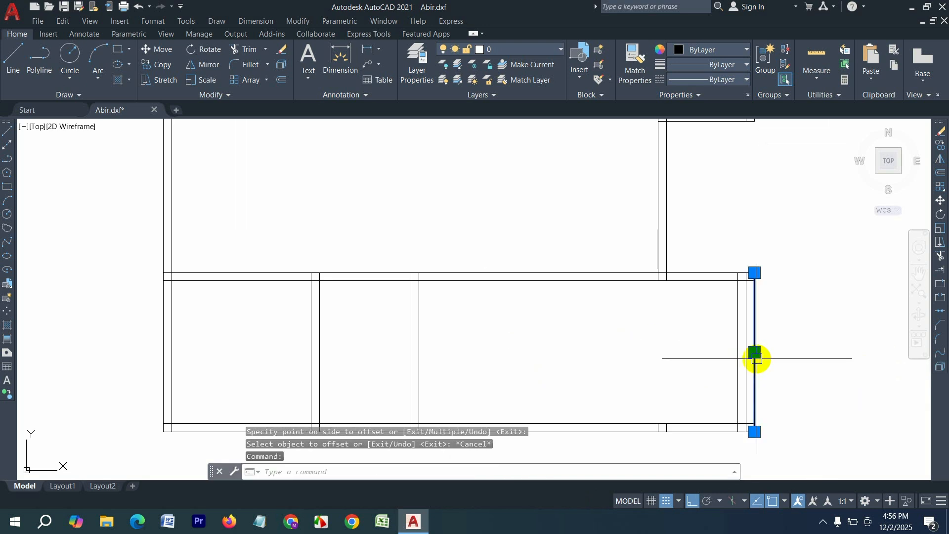
key(Delete)
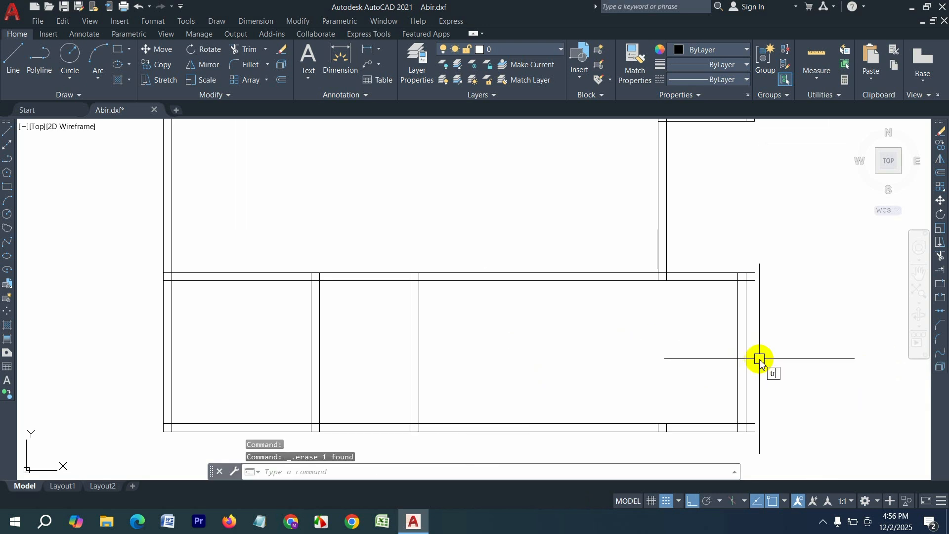
text(tr)
key(Return)
scroll(758, 316, up, 2)
click(707, 186)
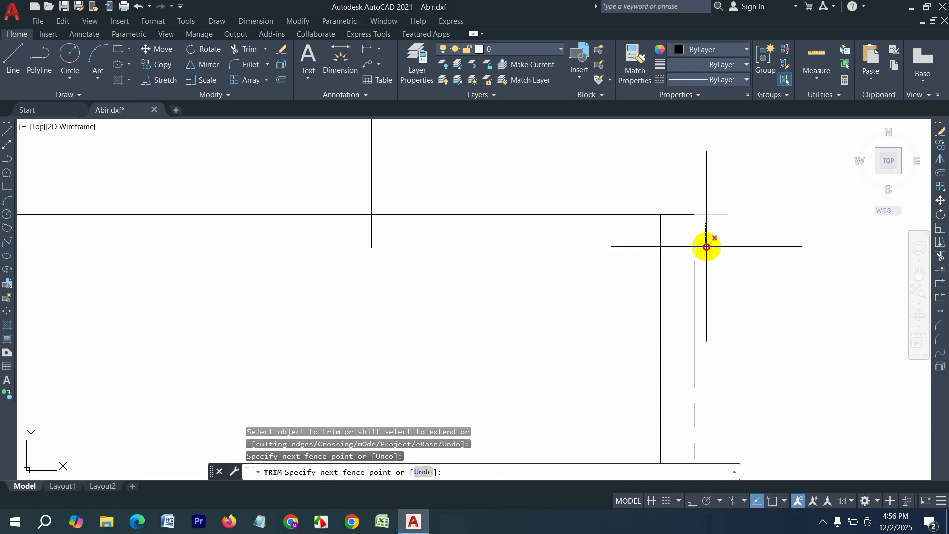
click(706, 246)
key(Return)
scroll(712, 211, down, 3)
scroll(707, 205, up, 2)
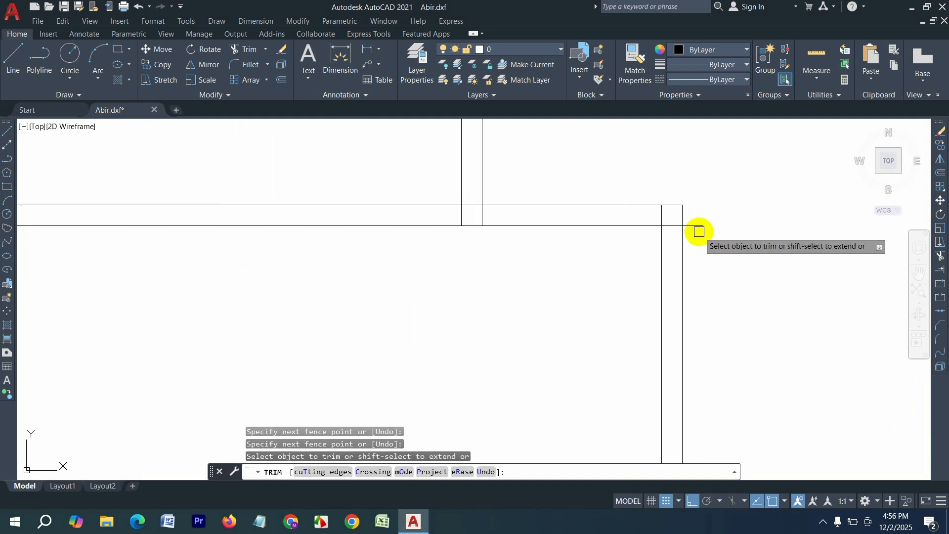
click(693, 214)
click(695, 234)
- Trim the bottom wall's two line ends that extend past the new right wall at the lower corner
scroll(695, 232, down, 4)
scroll(697, 359, up, 6)
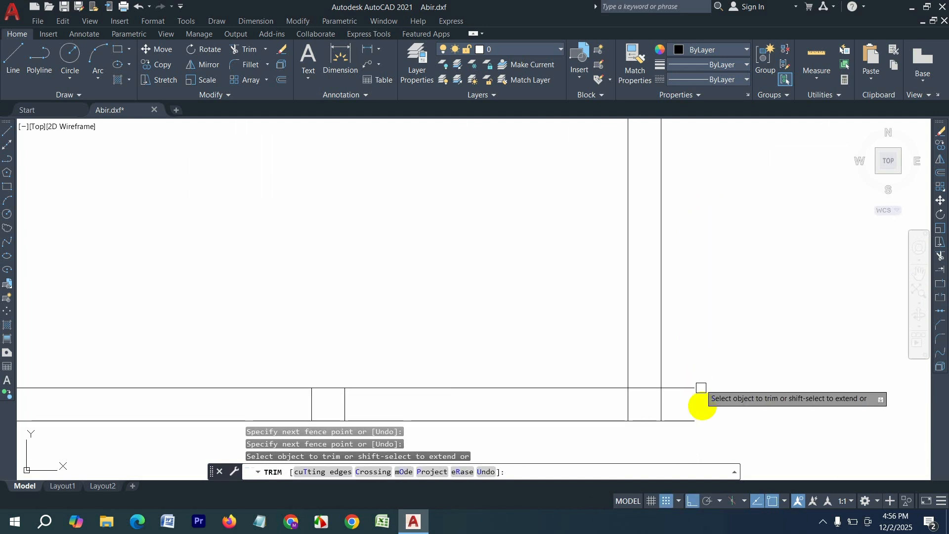
click(689, 444)
click(684, 358)
scroll(675, 421, down, 4)
key(Escape)
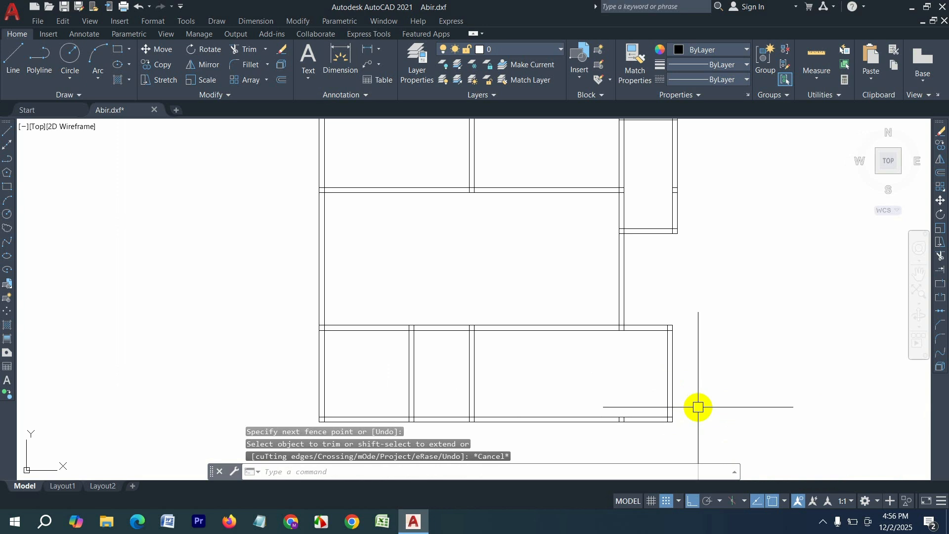
key(Escape)
- Offset the bottom row's right wall inner line 4' to the left to start the staircase
key(Return)
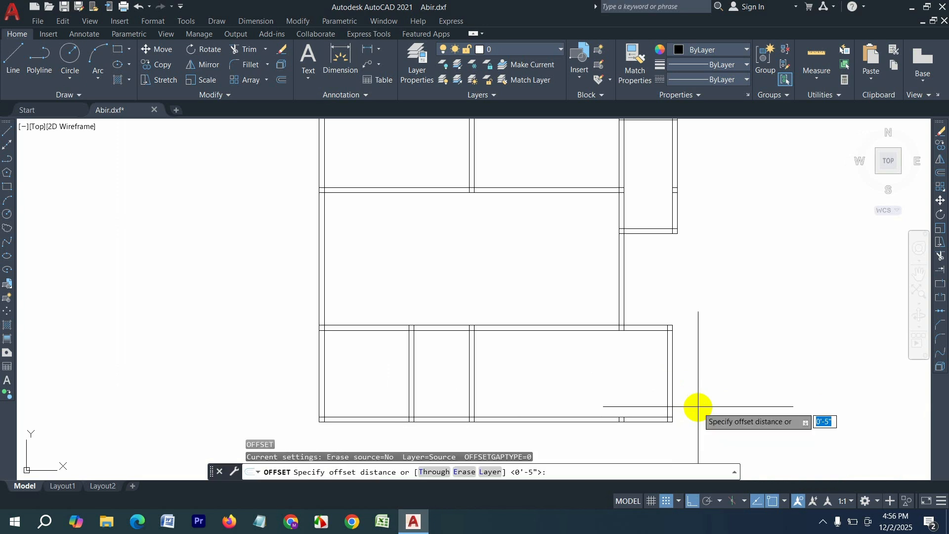
text(4')
key(Return)
scroll(669, 385, up, 2)
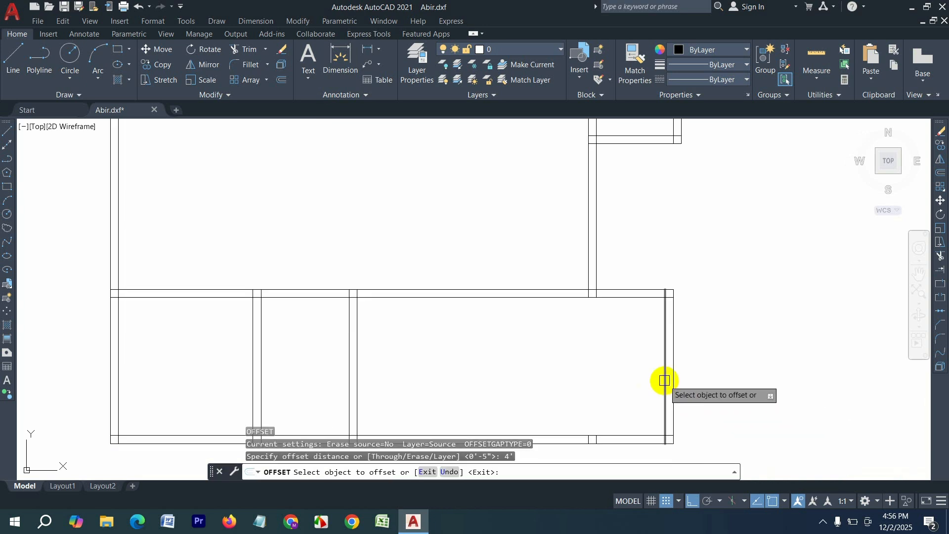
click(664, 380)
click(557, 383)
key(Return)
- Offset the staircase line to the left nine times at 10" spacing to create the treads
key(Return)
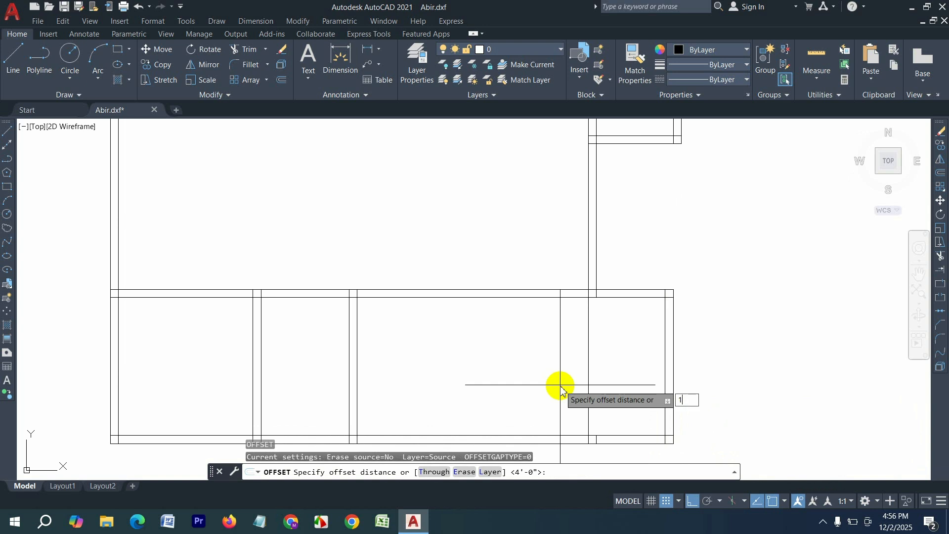
key(Return)
click(589, 386)
click(576, 378)
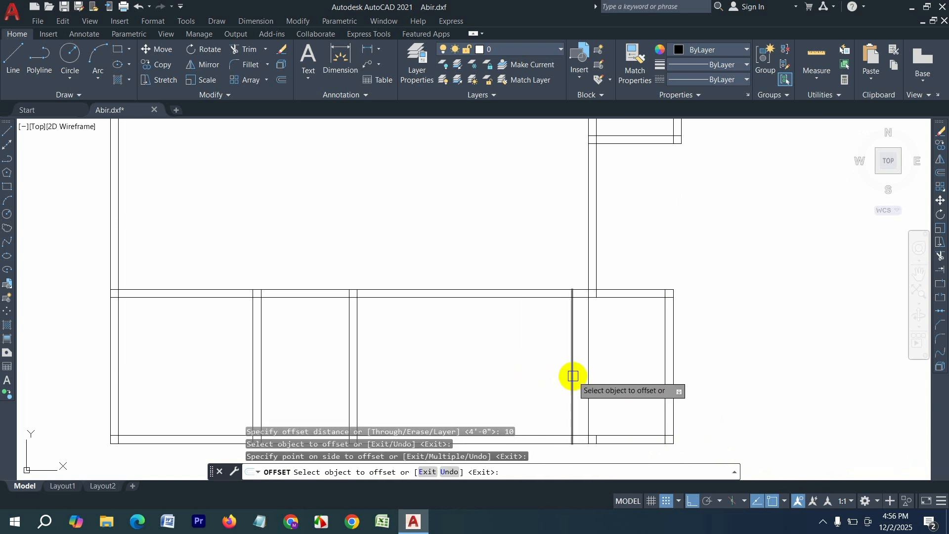
click(572, 375)
click(539, 373)
click(556, 380)
click(523, 378)
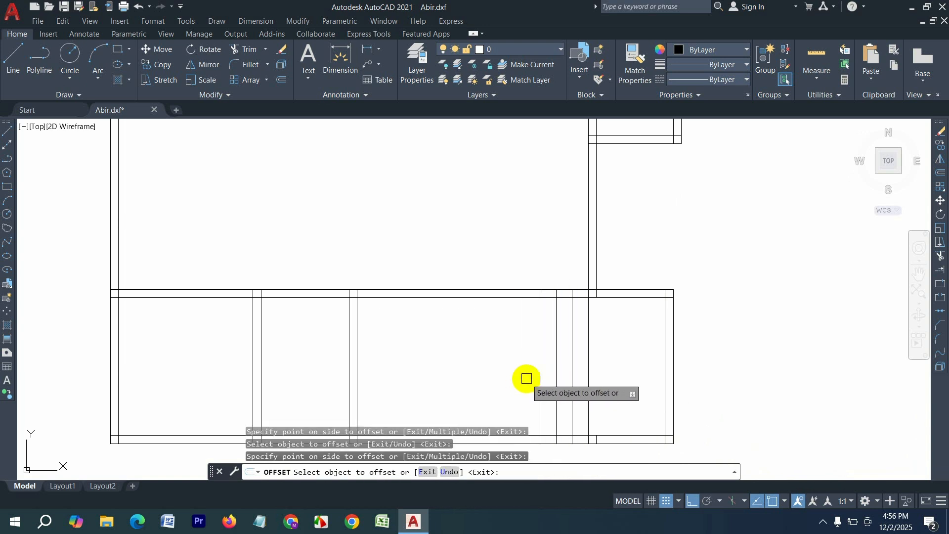
click(539, 378)
click(519, 377)
click(524, 384)
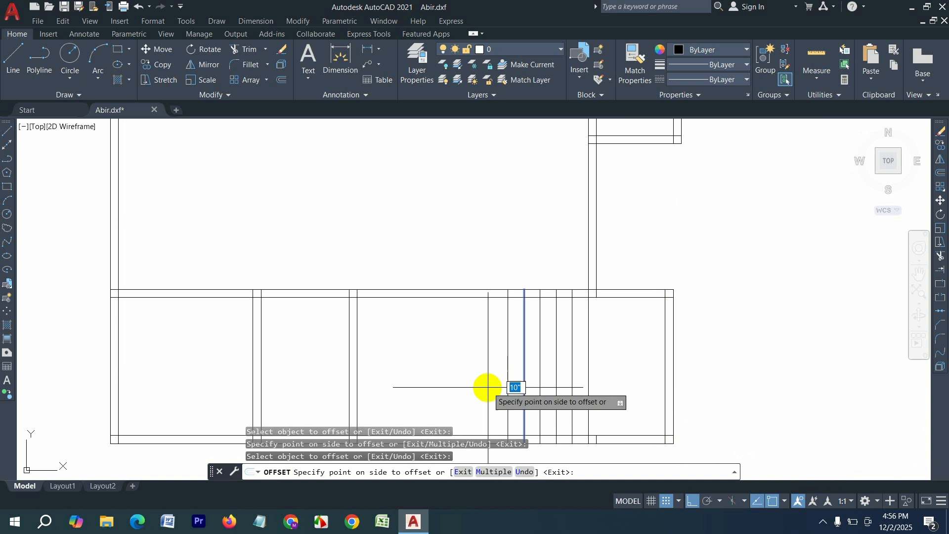
click(506, 381)
click(505, 380)
click(452, 383)
click(491, 386)
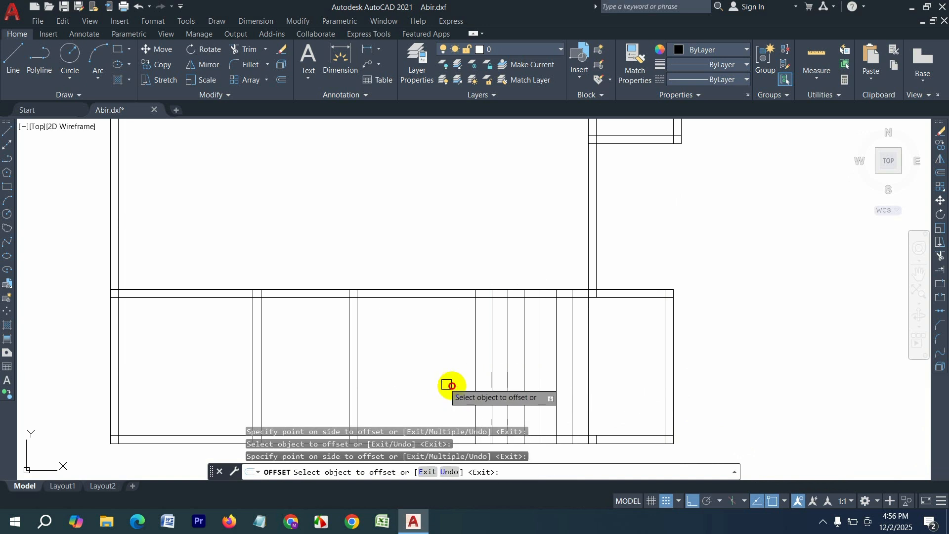
click(451, 384)
click(469, 378)
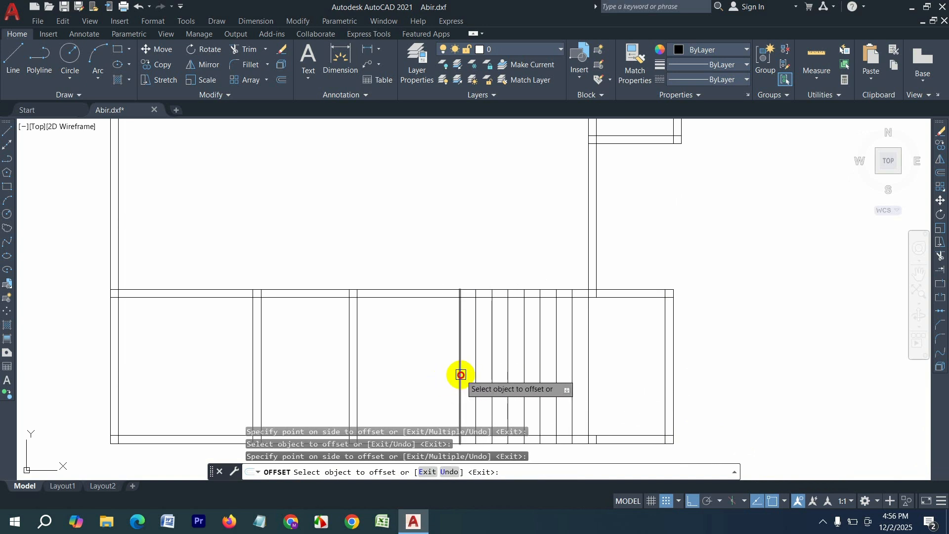
click(460, 375)
click(452, 378)
key(Escape)
- Draw a horizontal line through the treads from the midpoint of the leftmost tread line to the rightmost one
text(l)
key(Return)
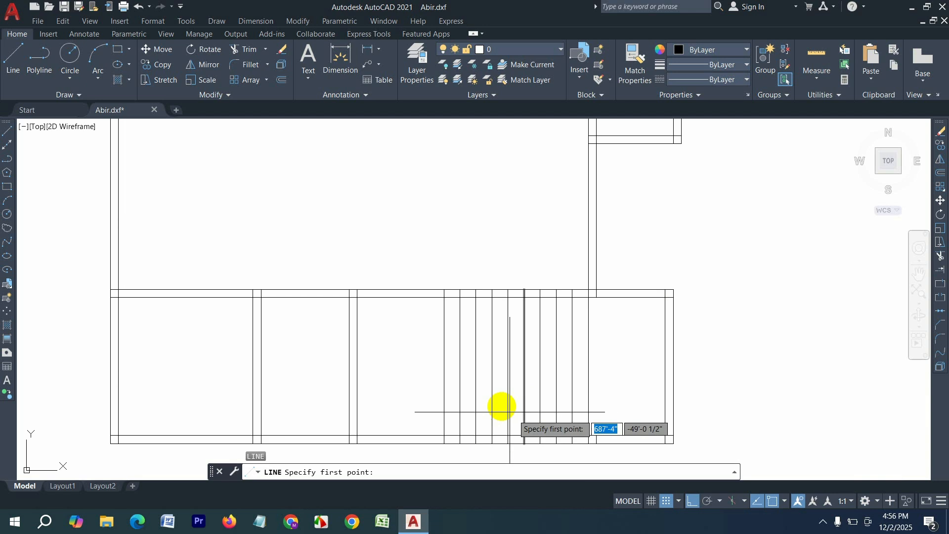
click(443, 366)
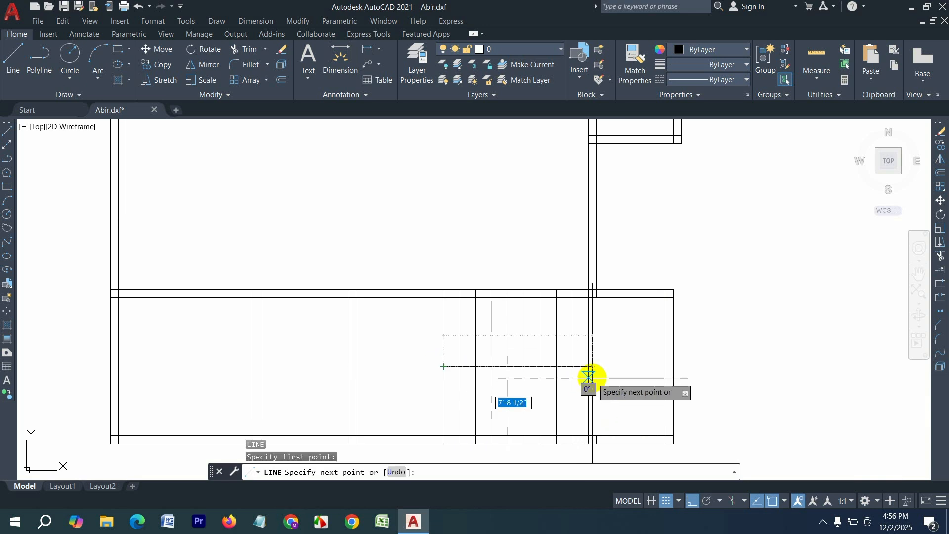
click(588, 367)
key(Return)
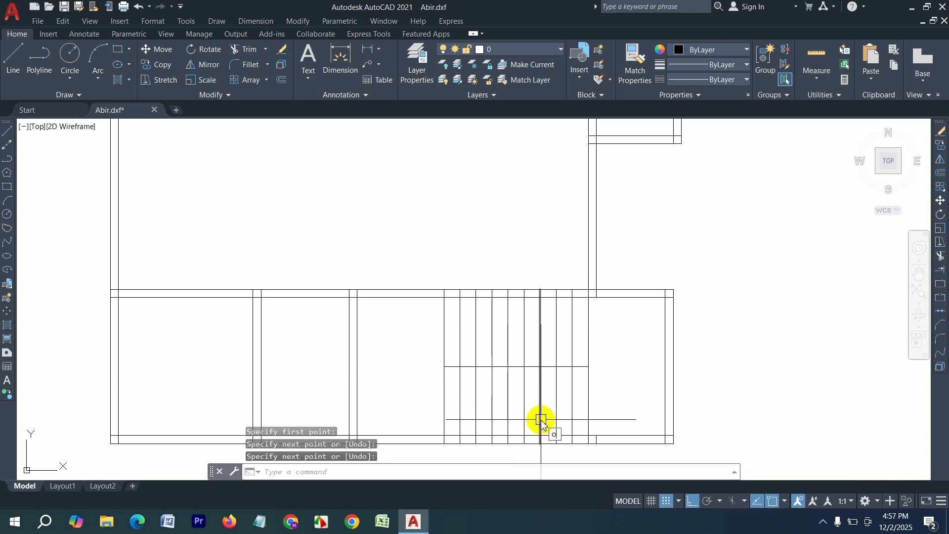
- Offset the staircase's horizontal centre line 3" above and 3" below, and erase the centre line
text(o)
key(Return)
text(3)
key(Return)
scroll(514, 388, up, 2)
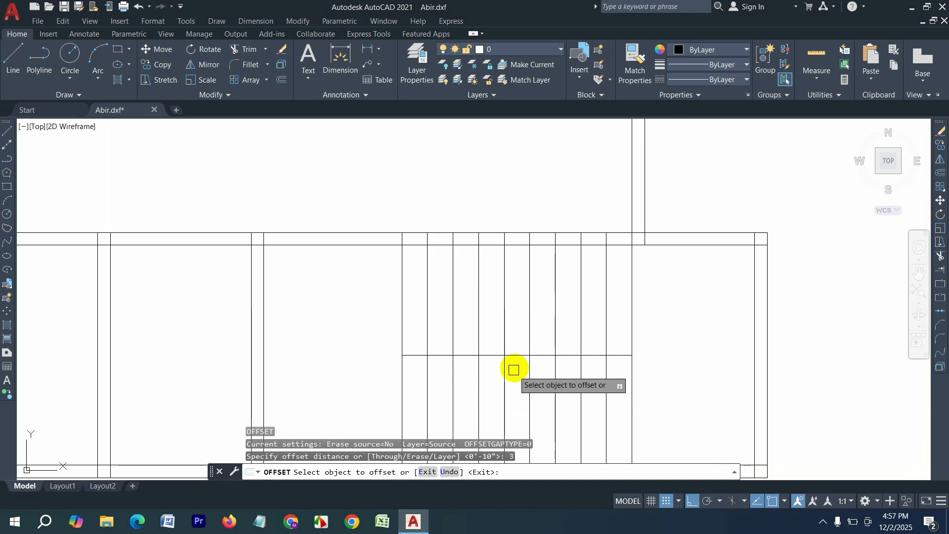
click(516, 355)
click(518, 352)
click(519, 354)
click(524, 396)
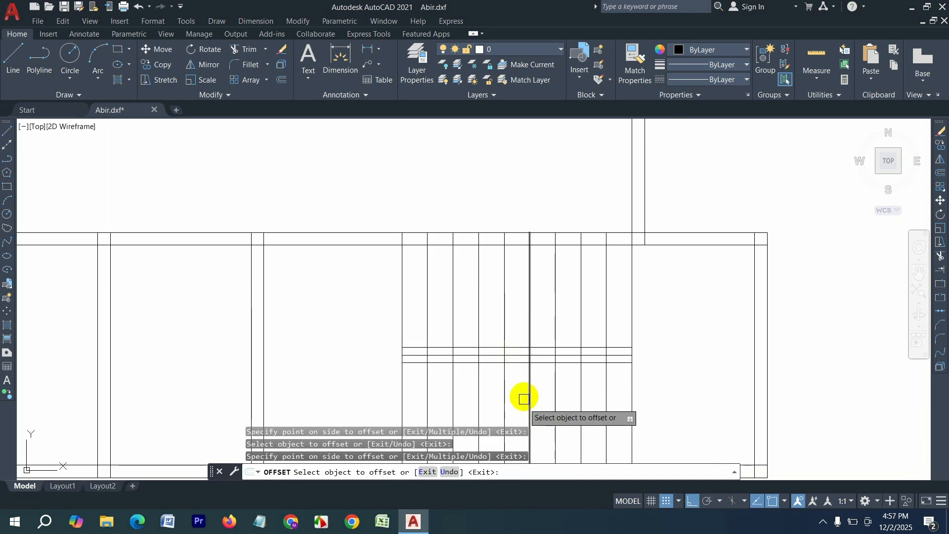
key(Escape)
key(Delete)
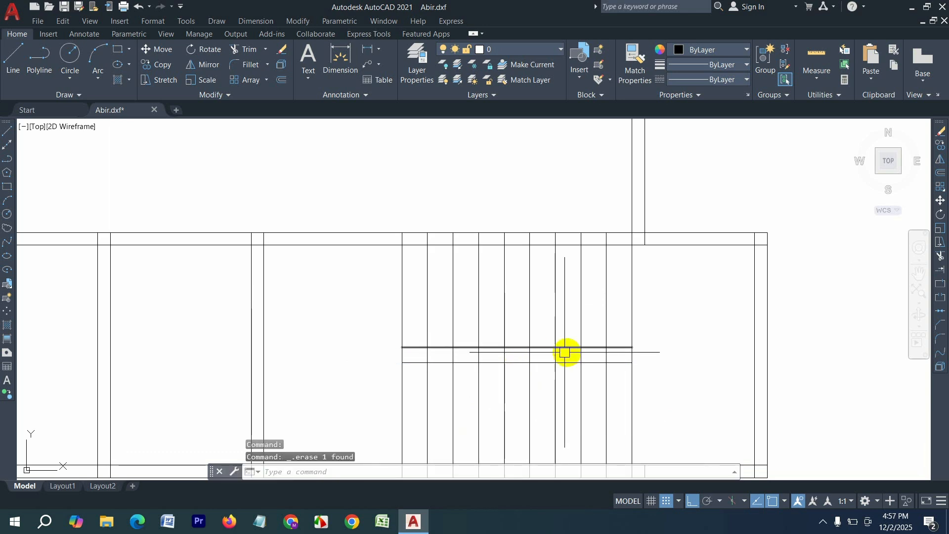
- Trim the tread lines out of the gap between the two horizontal staircase lines
key(Return)
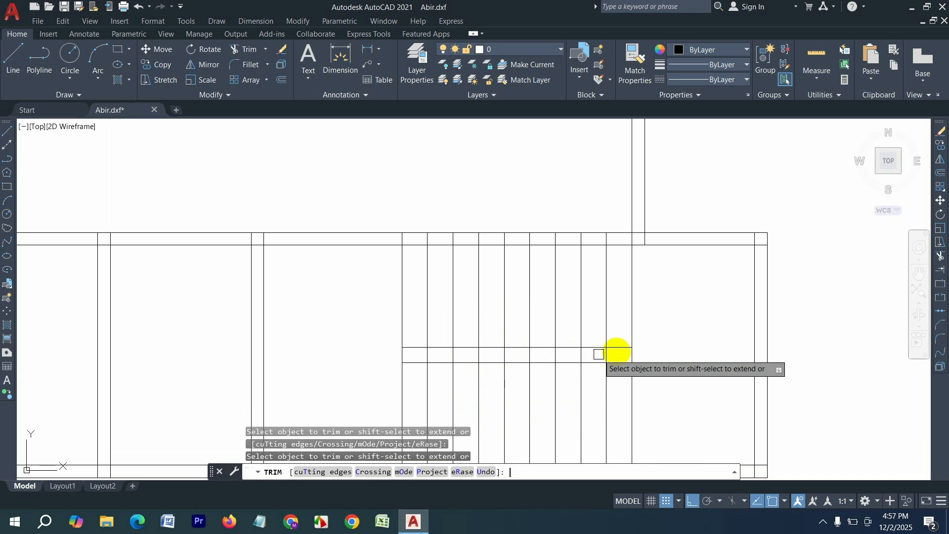
scroll(624, 363, up, 2)
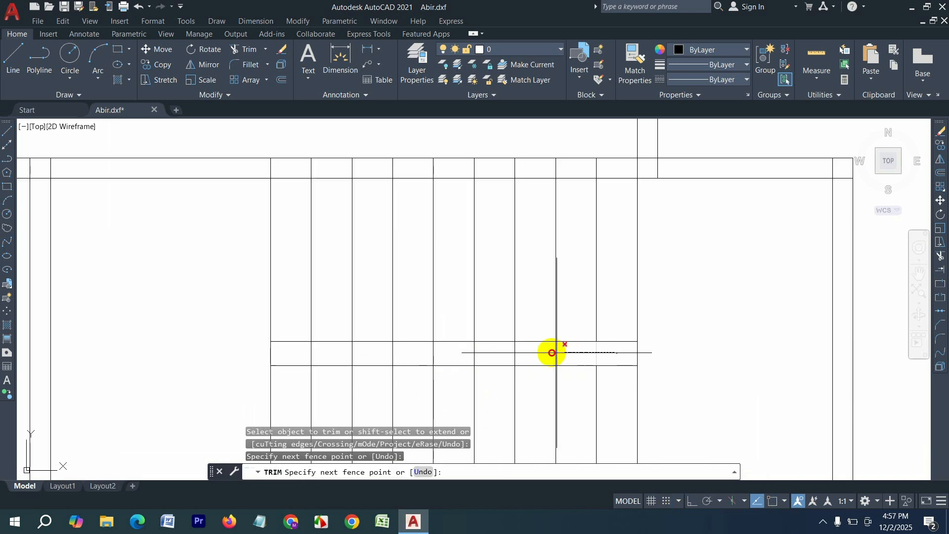
key(Return)
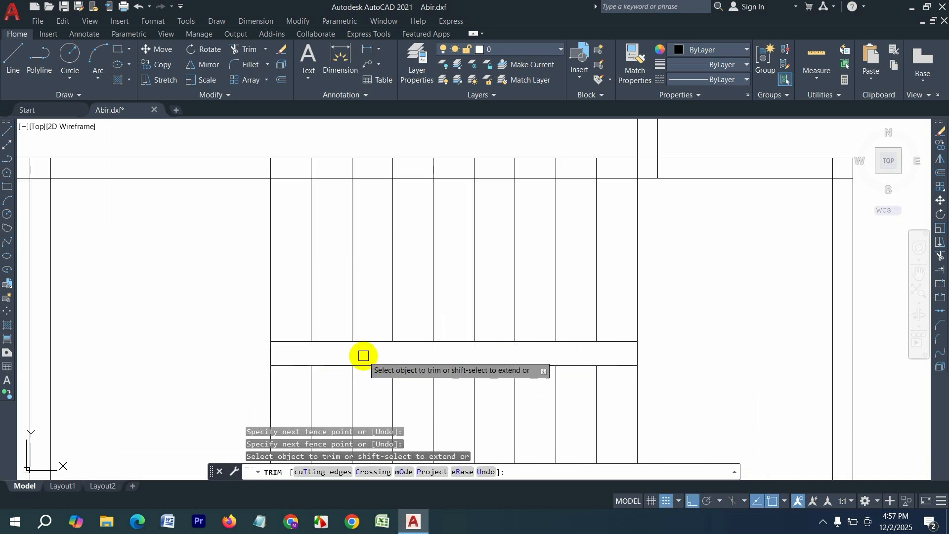
key(Escape)
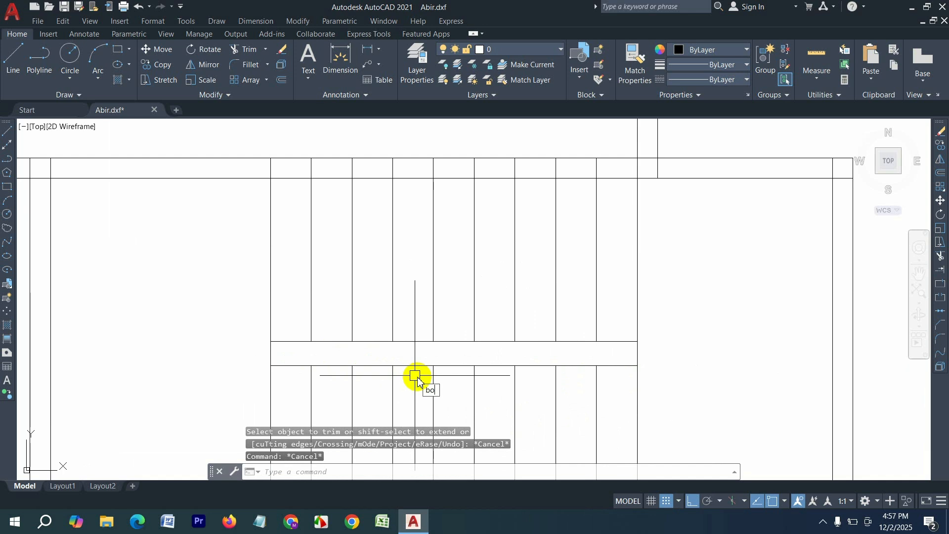
- Create a polyline boundary from the gap between the two horizontal staircase lines with island detection on
text(bo)
key(Return)
click(396, 154)
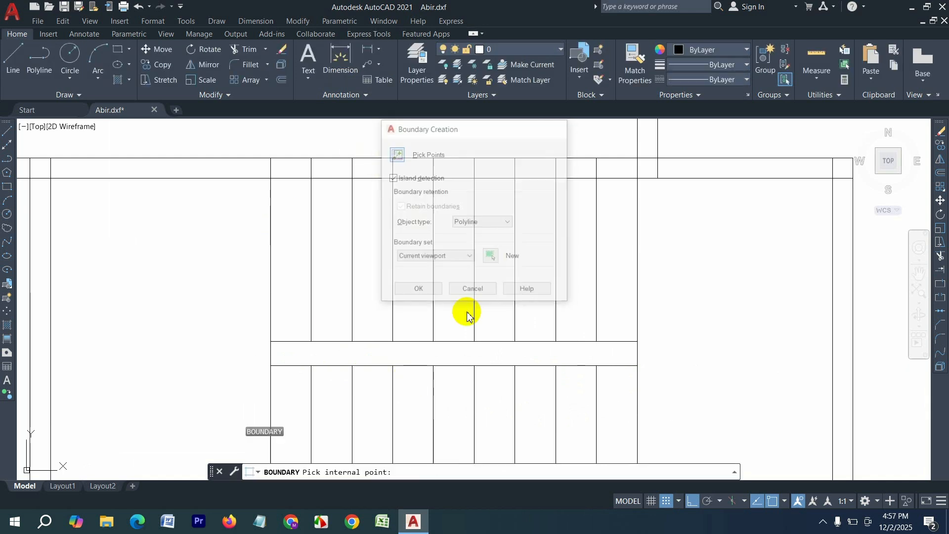
click(457, 355)
key(Return)
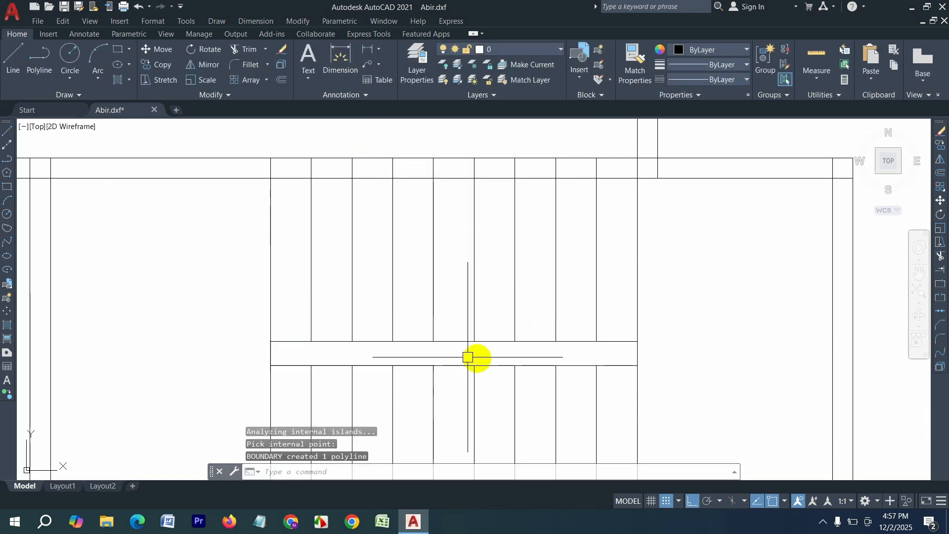
- Offset the staircase's central boundary rectangle 2" inward
text(o)
key(Return)
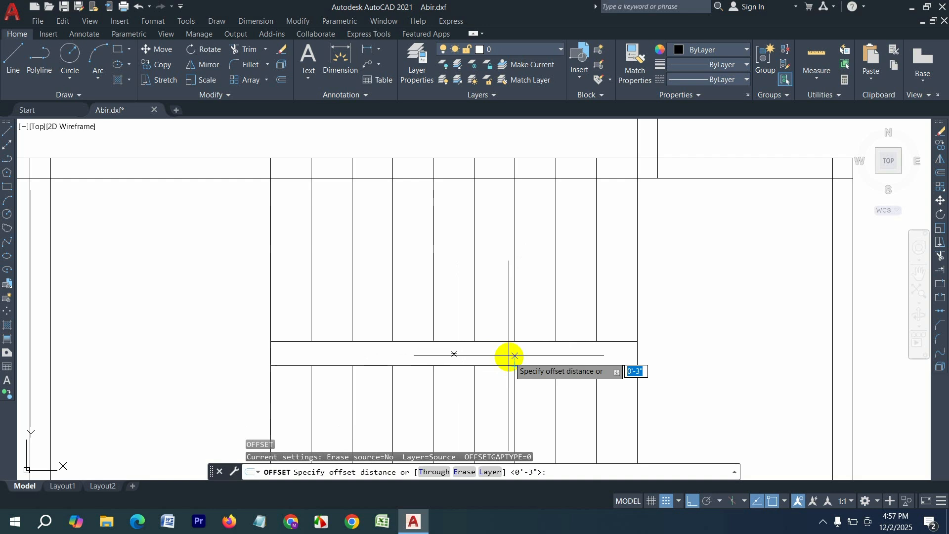
key(Return)
click(499, 342)
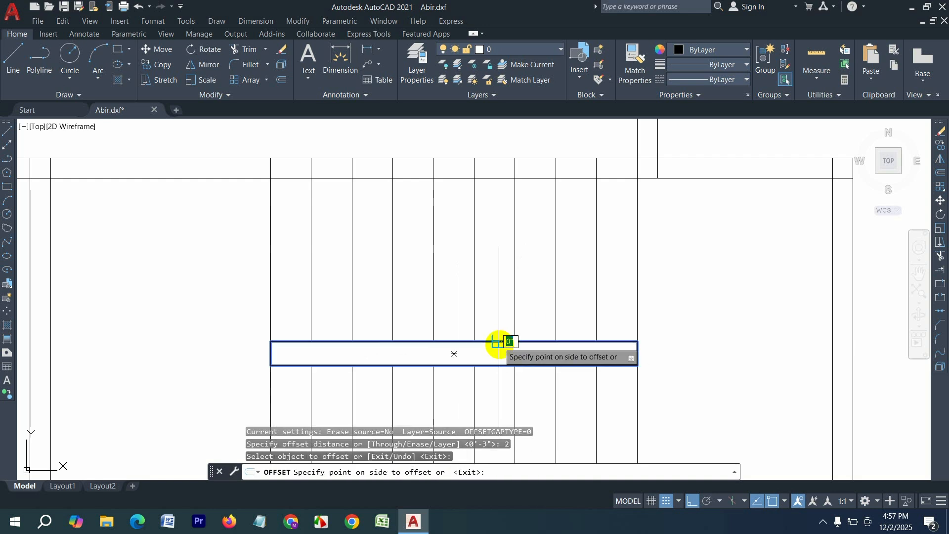
scroll(497, 346, up, 4)
click(498, 354)
scroll(530, 354, down, 4)
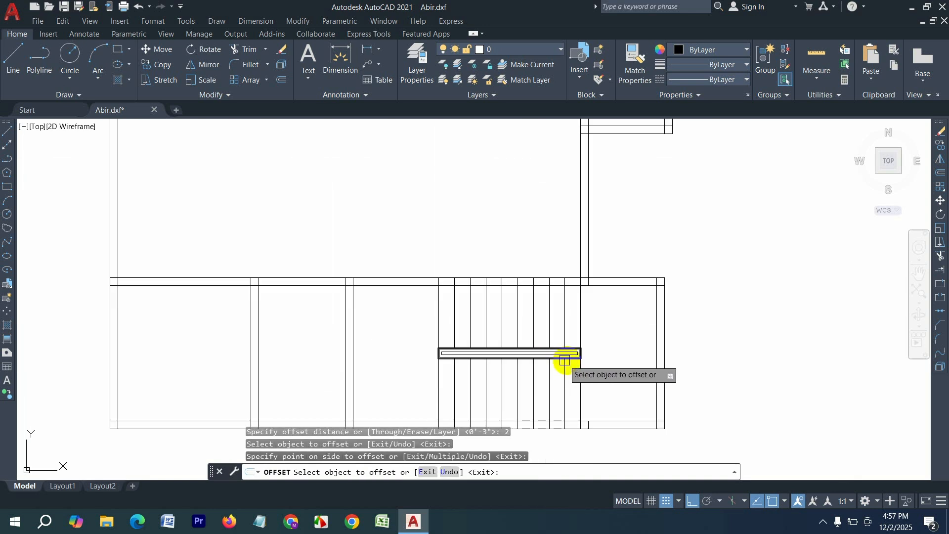
key(Escape)
scroll(552, 396, down, 1)
scroll(509, 317, down, 4)
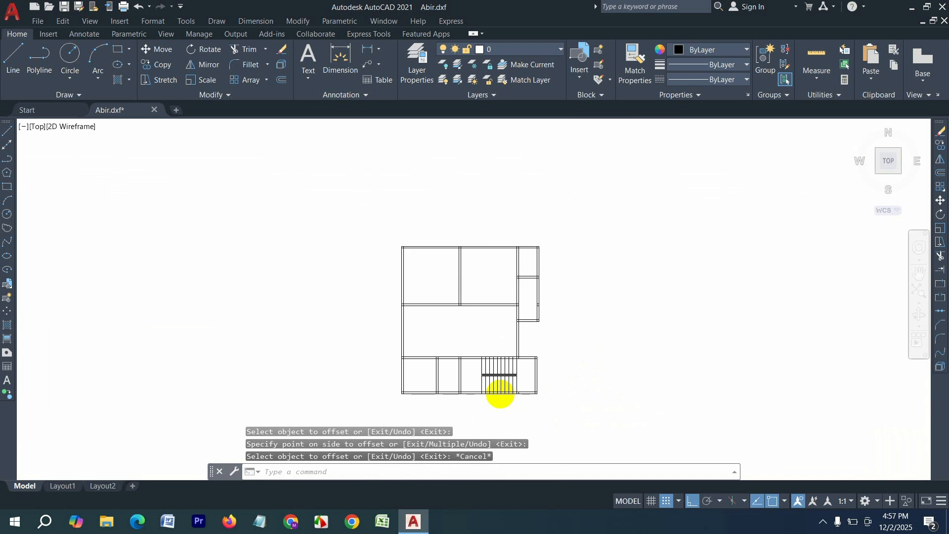
- Set the current object colour to Magenta and draw a 10" by 10" column rectangle above the plan's top wall
scroll(421, 316, up, 3)
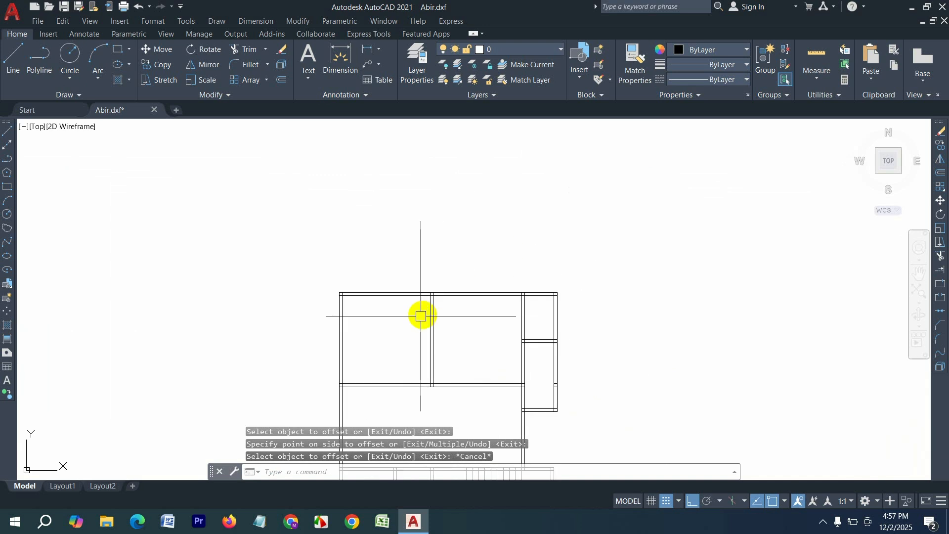
click(719, 50)
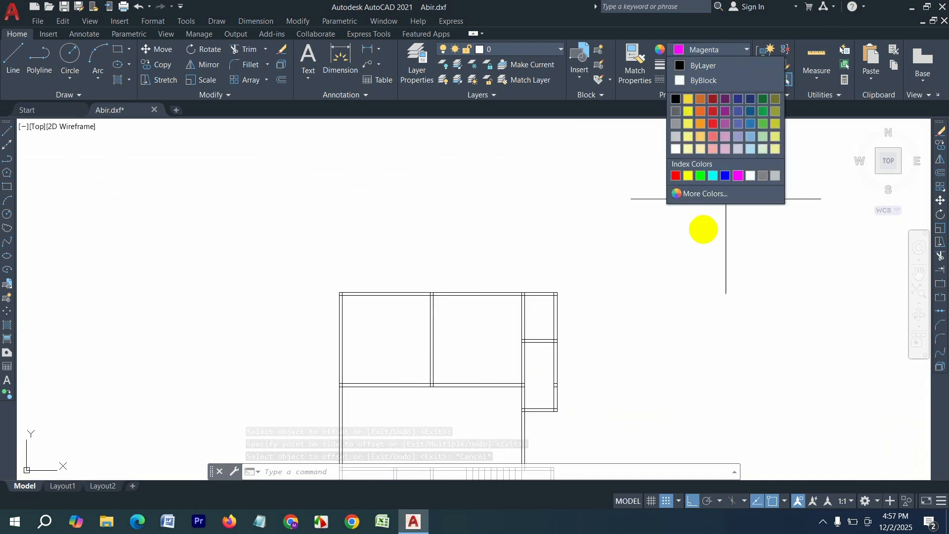
scroll(296, 218, up, 4)
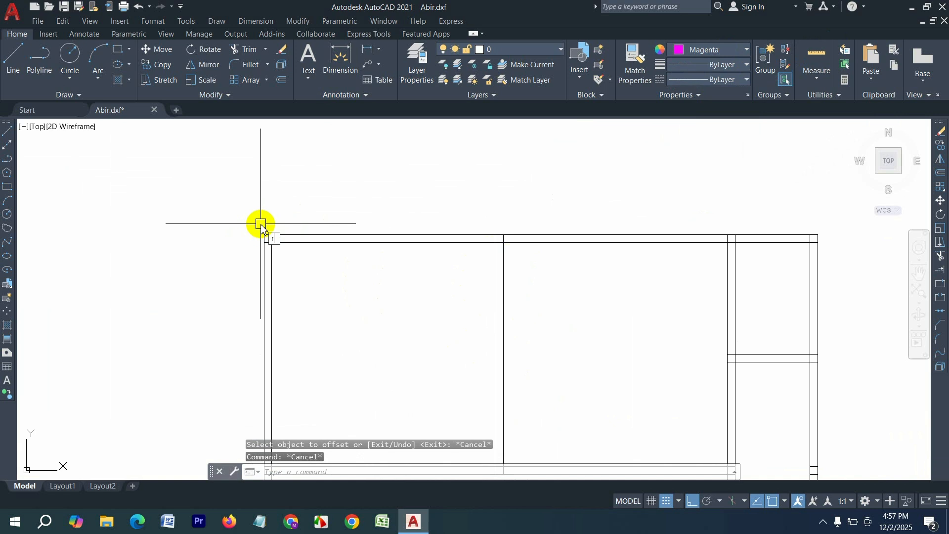
key(Return)
click(327, 155)
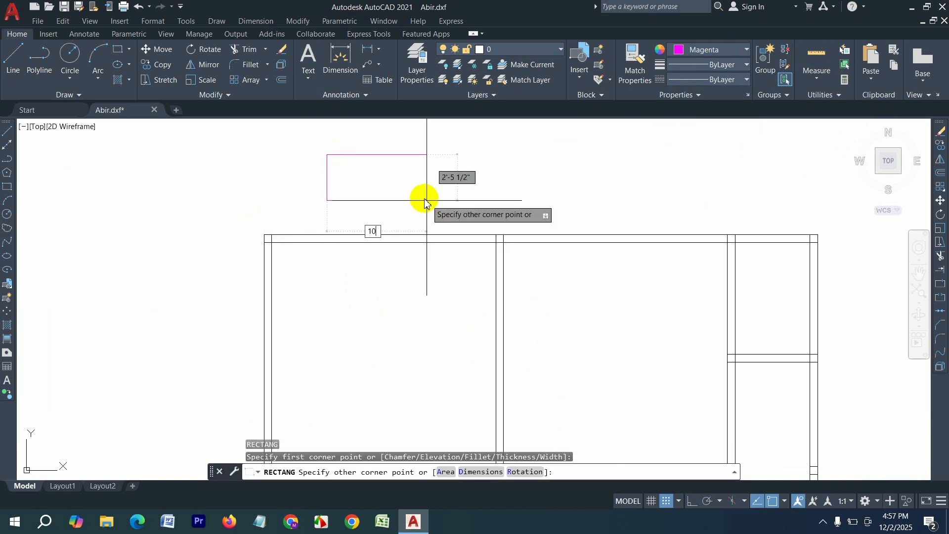
key(Return)
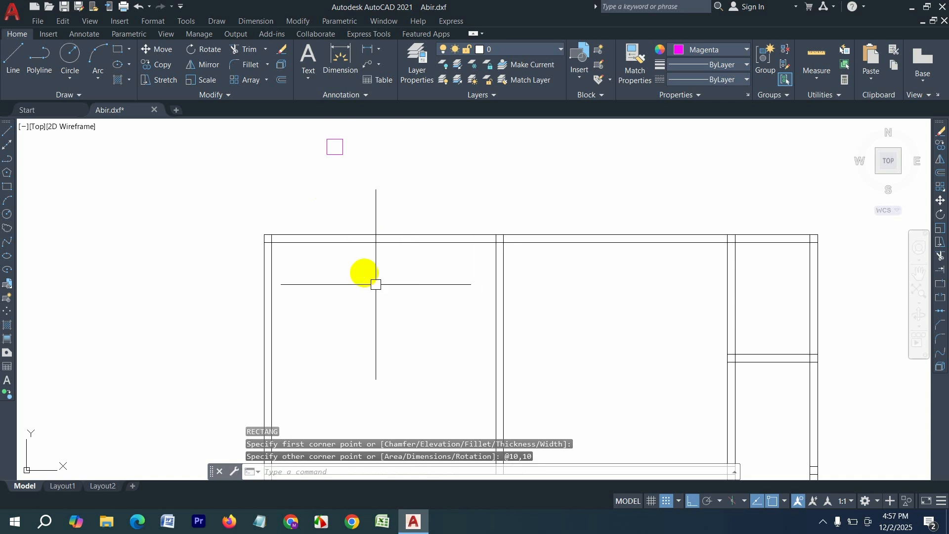
- Copy the magenta column by its top-left corner to the top wall's left corner, middle wall junction and right wall junction
scroll(376, 284, down, 2)
scroll(360, 265, up, 2)
scroll(403, 208, up, 2)
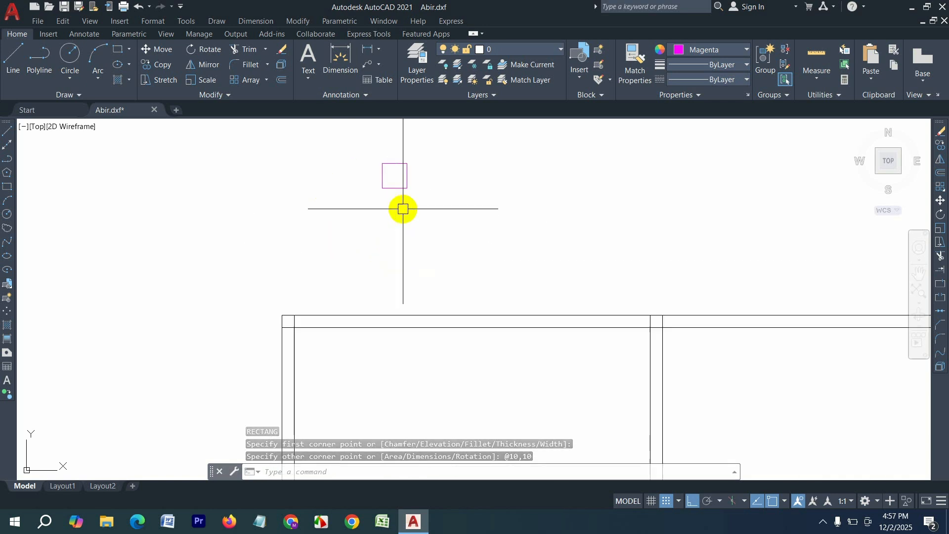
click(431, 218)
click(364, 154)
text(c)
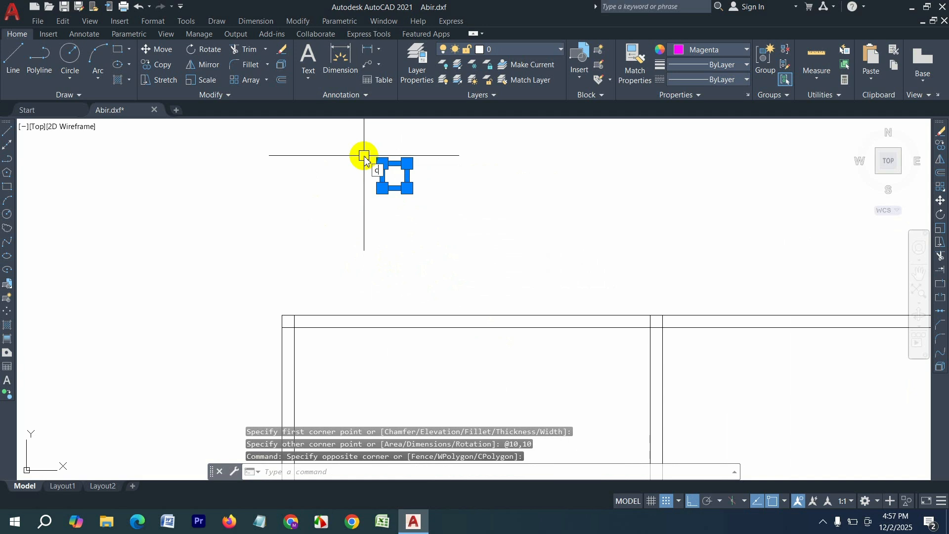
text(p)
key(Return)
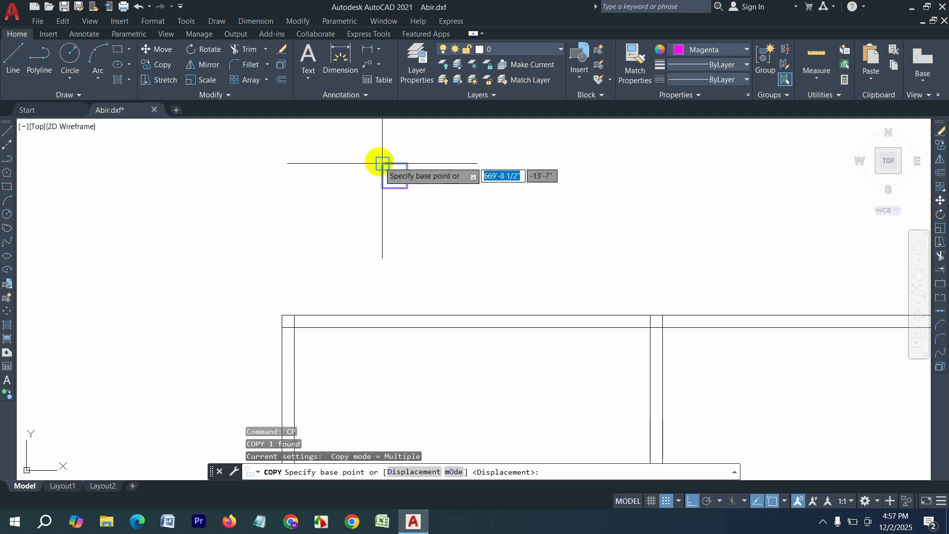
click(382, 164)
click(282, 315)
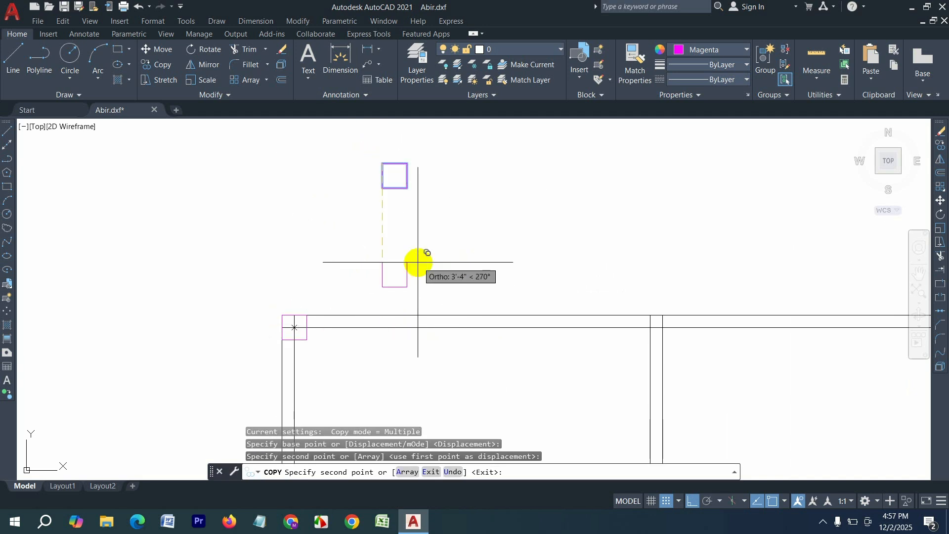
click(650, 315)
scroll(359, 316, down, 2)
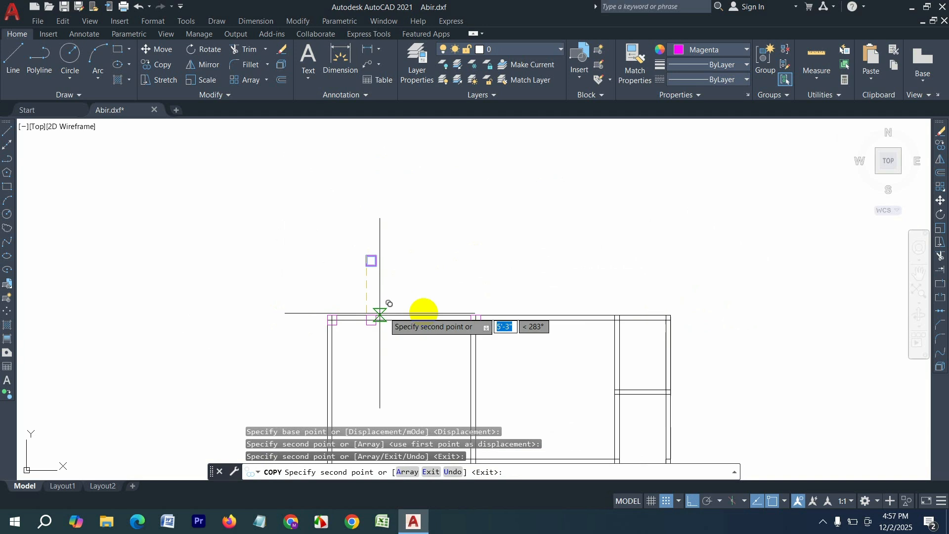
scroll(638, 318, up, 2)
click(579, 315)
key(Escape)
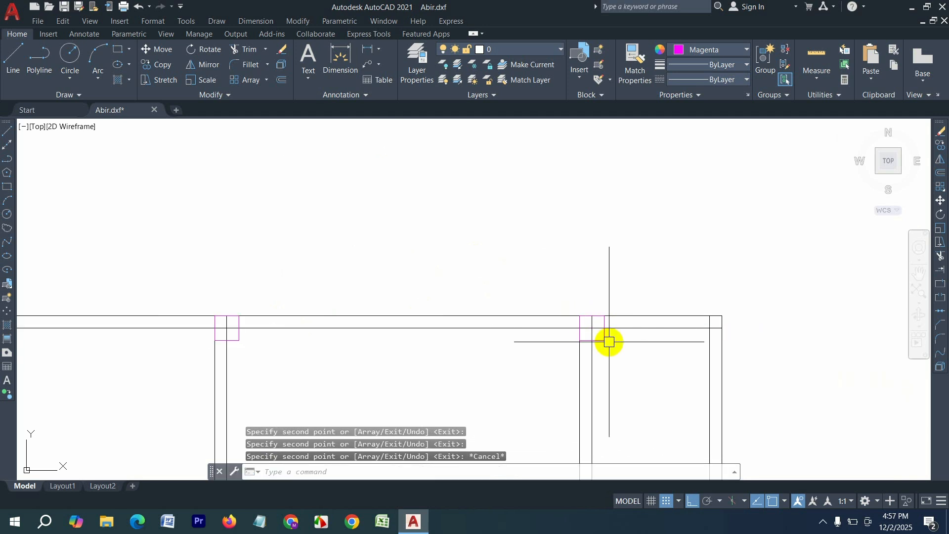
- Copy the three top-wall columns straight down to the horizontal wall below the two upper rooms, using the left column's bottom-left corner as base point
scroll(593, 351, down, 3)
scroll(473, 351, up, 3)
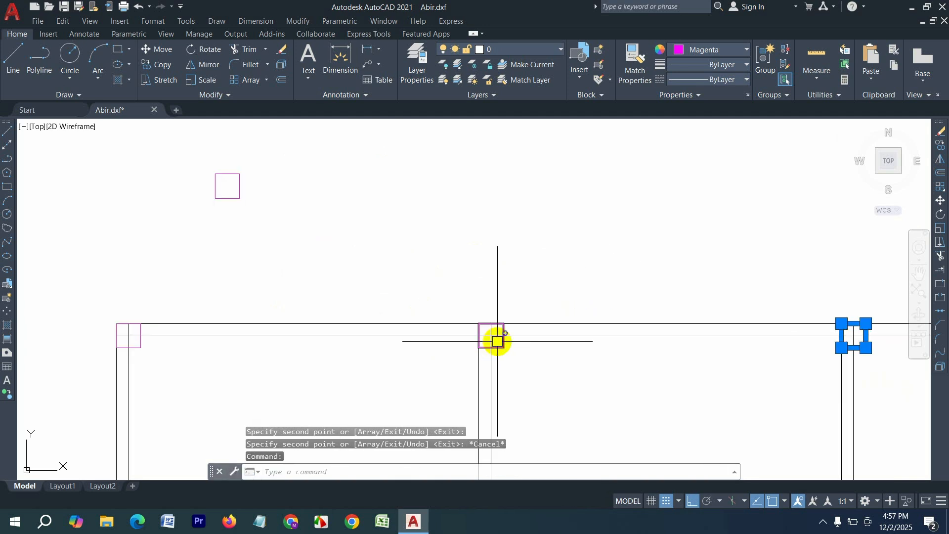
scroll(501, 346, down, 4)
scroll(401, 341, up, 2)
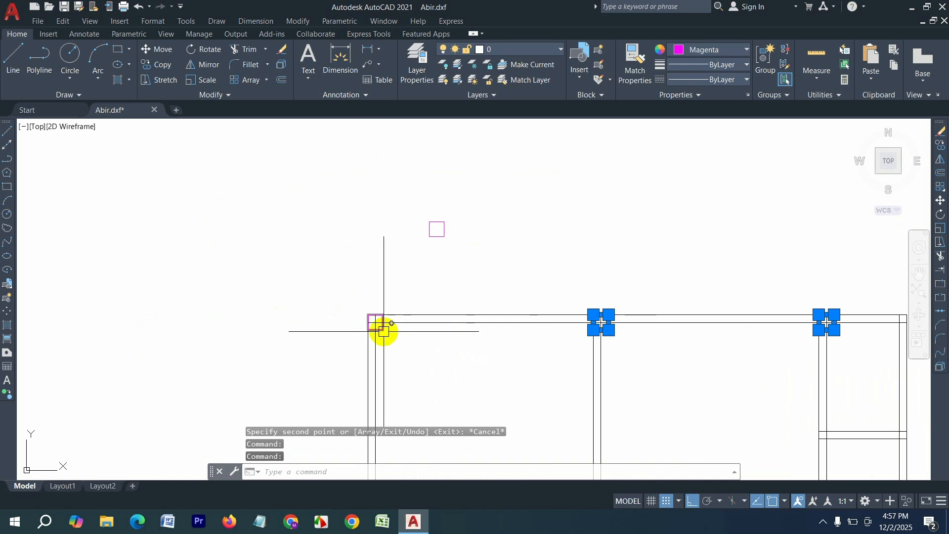
text(p)
key(Return)
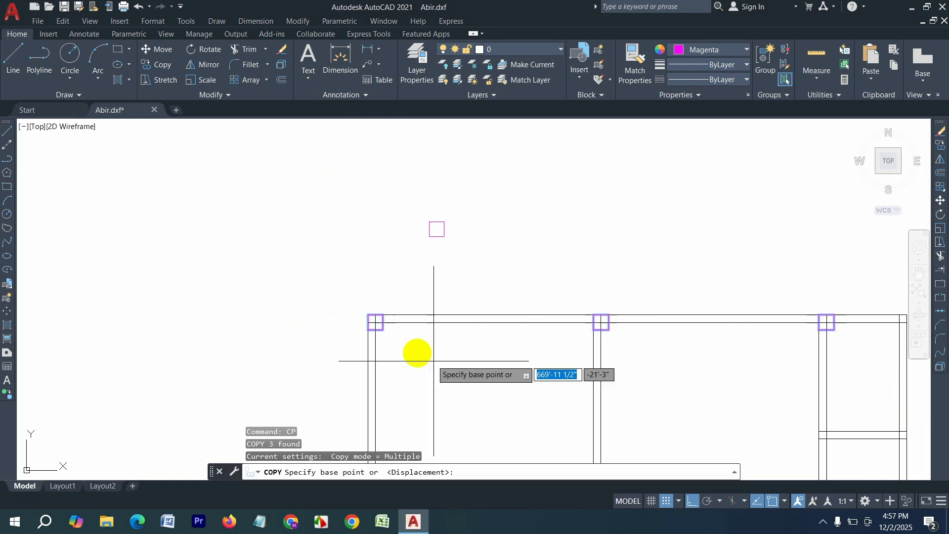
scroll(363, 328, up, 2)
click(366, 327)
scroll(372, 250, down, 3)
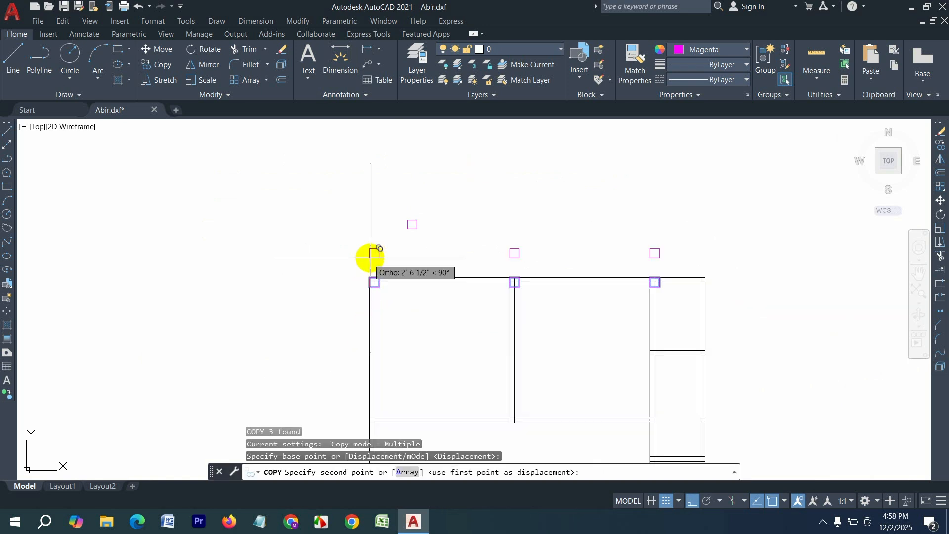
scroll(372, 339, up, 4)
click(317, 321)
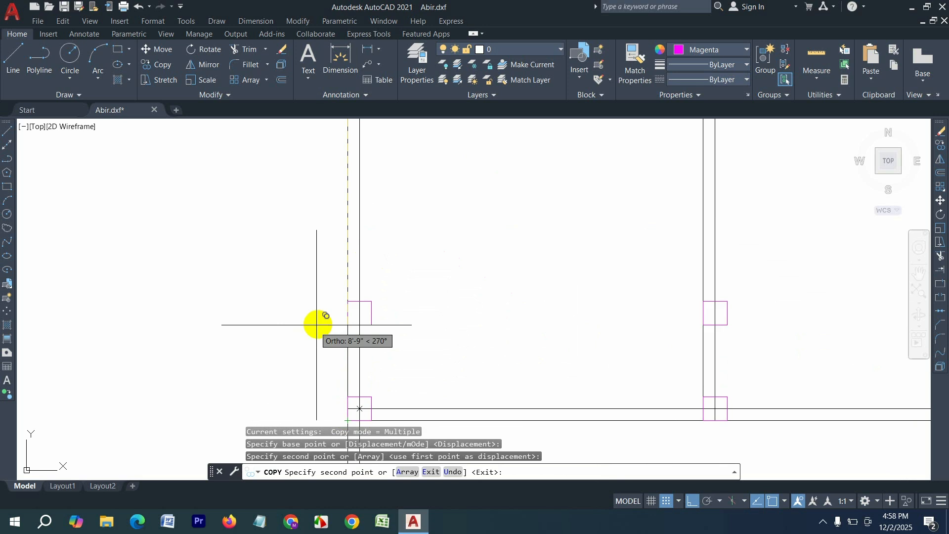
- Place two more copies of the three columns on the upper and lower walls of the bottom row
scroll(400, 373, down, 3)
scroll(336, 306, down, 3)
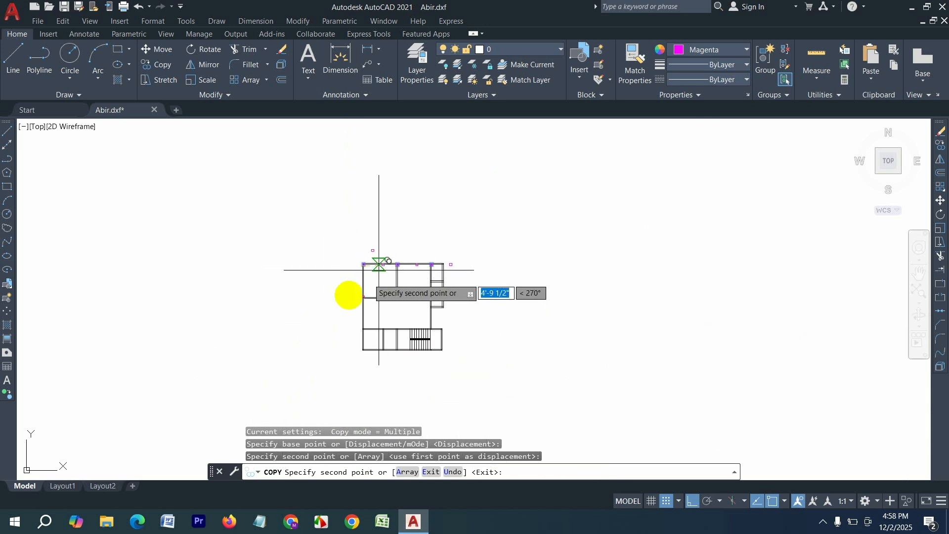
scroll(424, 361, up, 6)
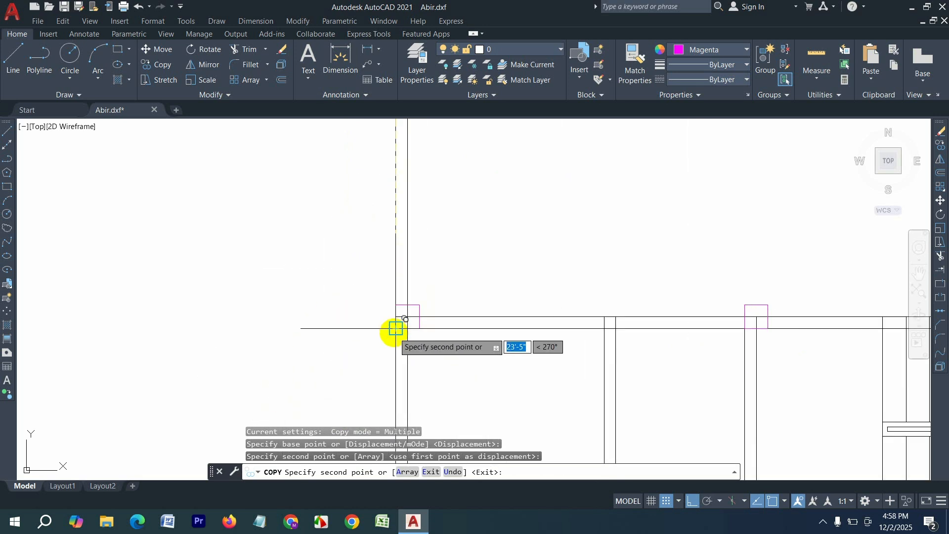
click(395, 327)
scroll(409, 227, down, 3)
scroll(409, 313, up, 4)
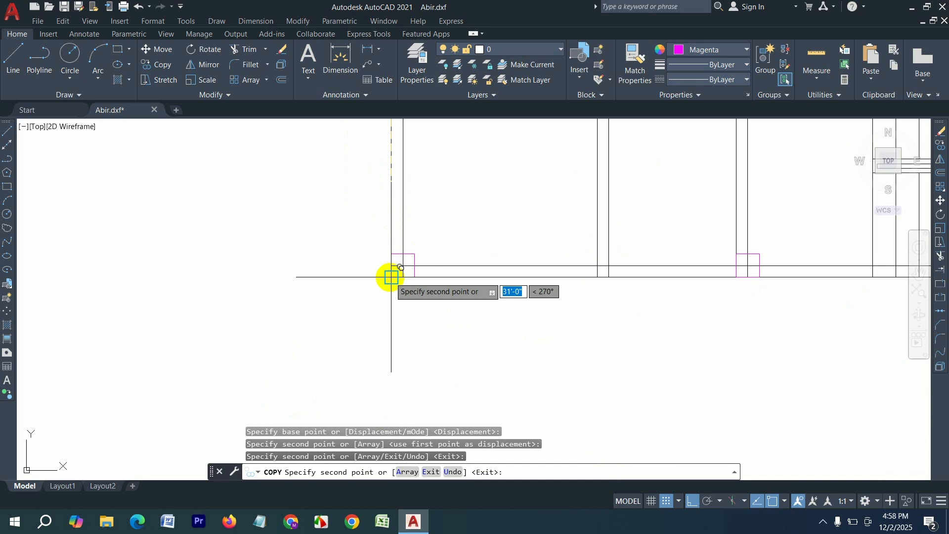
scroll(361, 391, down, 4)
key(Escape)
- Trim the wall lines inside the column at the plan's top-left corner
scroll(372, 271, up, 6)
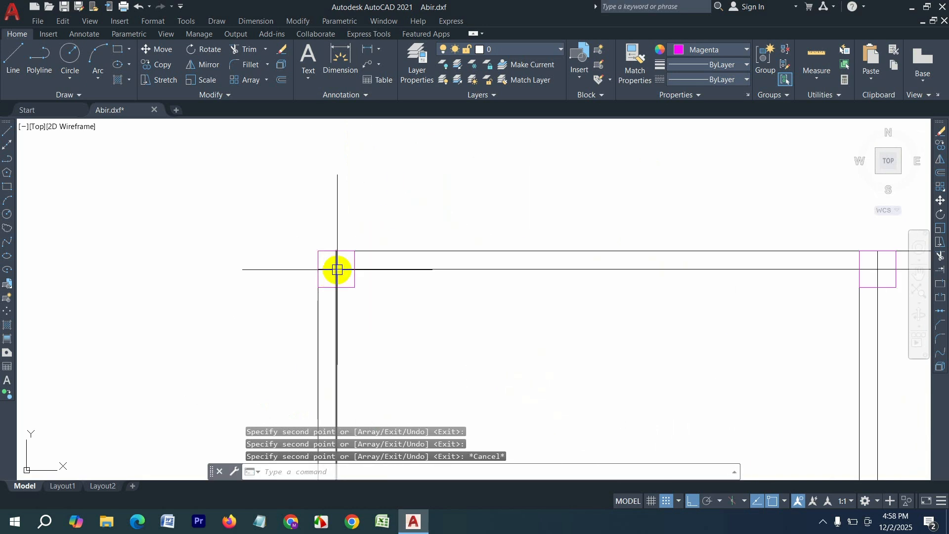
text(tr)
key(Return)
scroll(336, 270, up, 5)
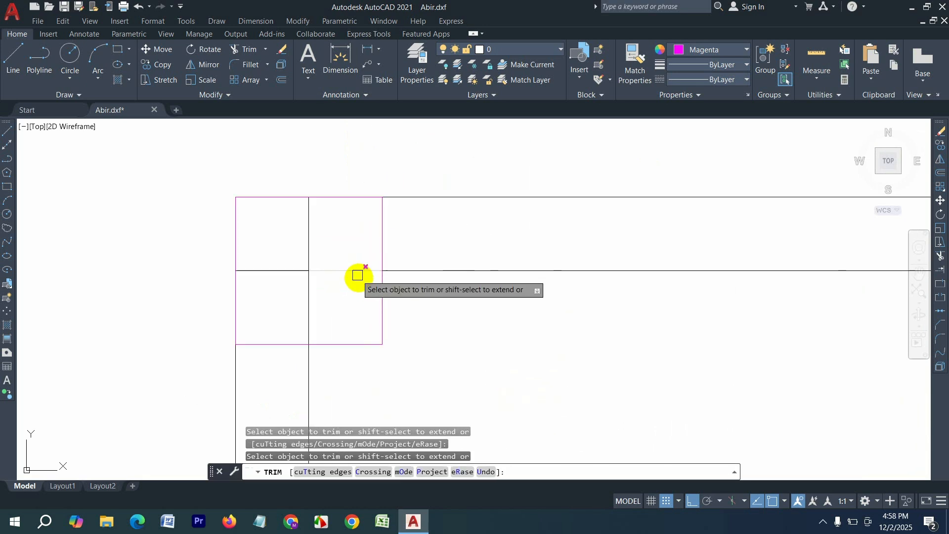
drag(360, 276, 336, 243)
drag(337, 278, 339, 254)
scroll(244, 271, down, 5)
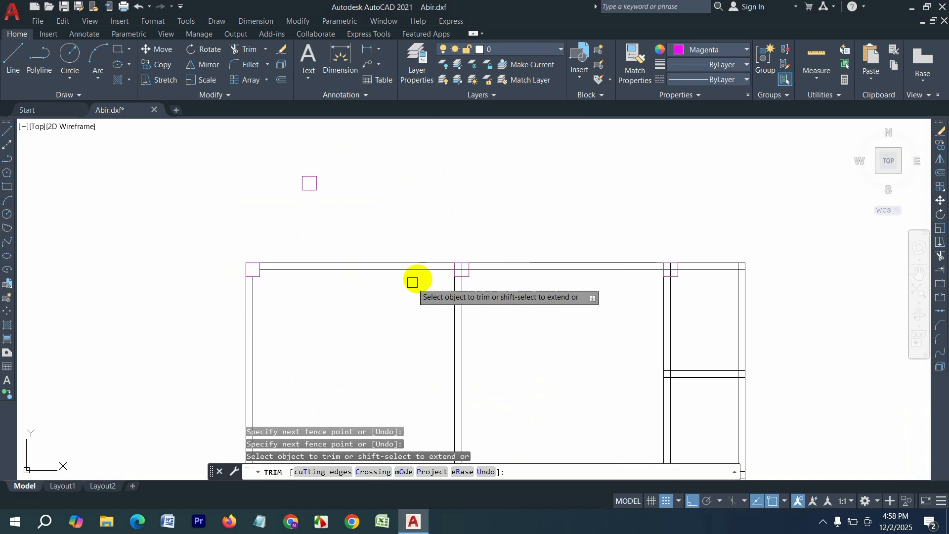
- Trim the wall lines inside the middle and right columns of the top wall
scroll(445, 272, up, 5)
drag(524, 274, 462, 240)
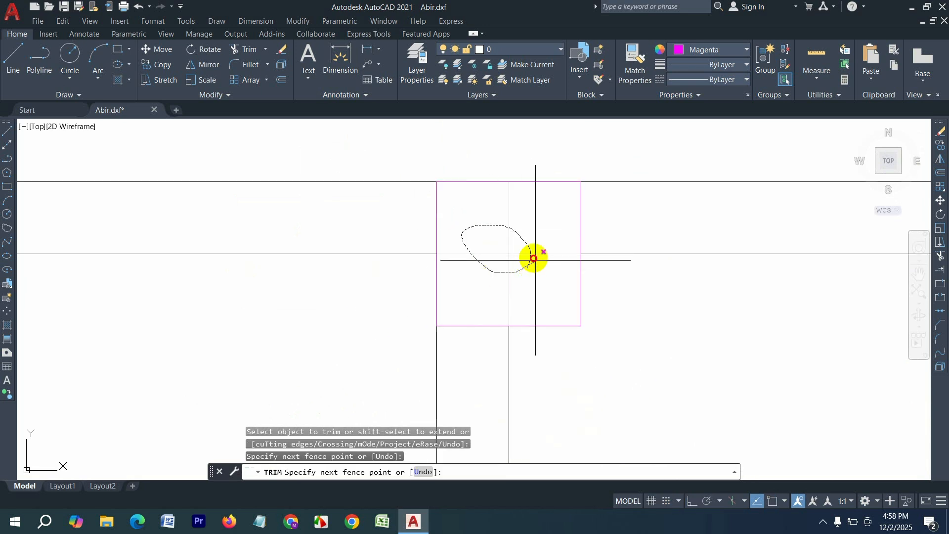
drag(533, 258, 530, 262)
scroll(347, 284, down, 5)
scroll(557, 286, up, 6)
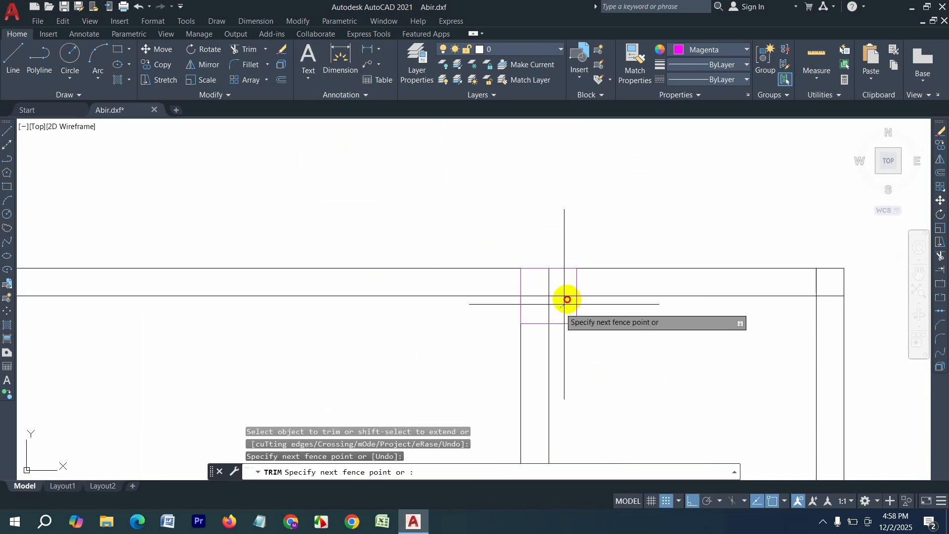
drag(567, 299, 521, 292)
scroll(577, 248, down, 5)
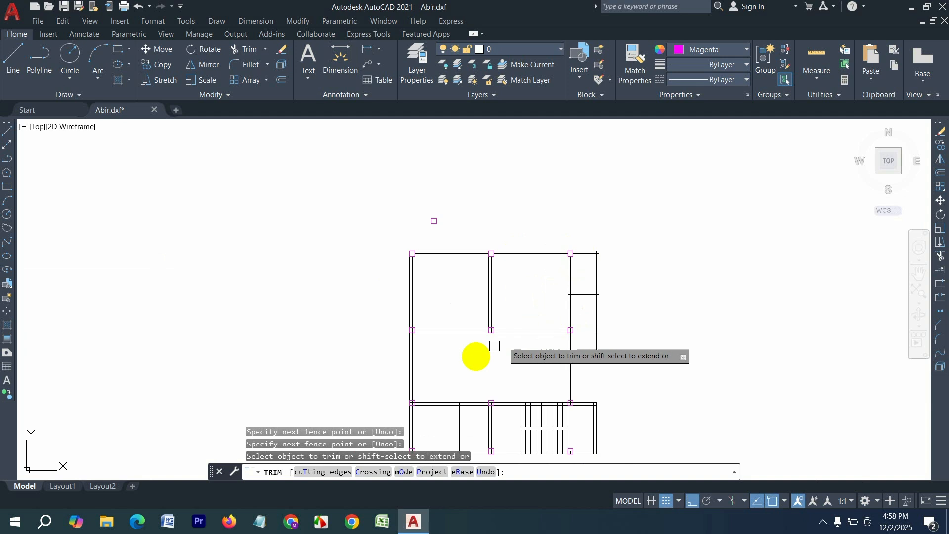
scroll(495, 345, up, 4)
scroll(396, 368, down, 2)
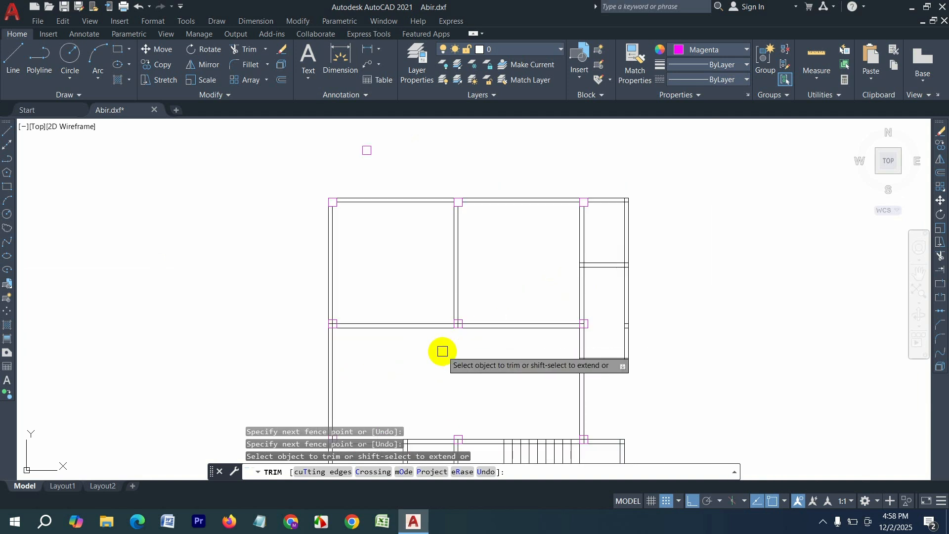
scroll(462, 335, up, 2)
key(Escape)
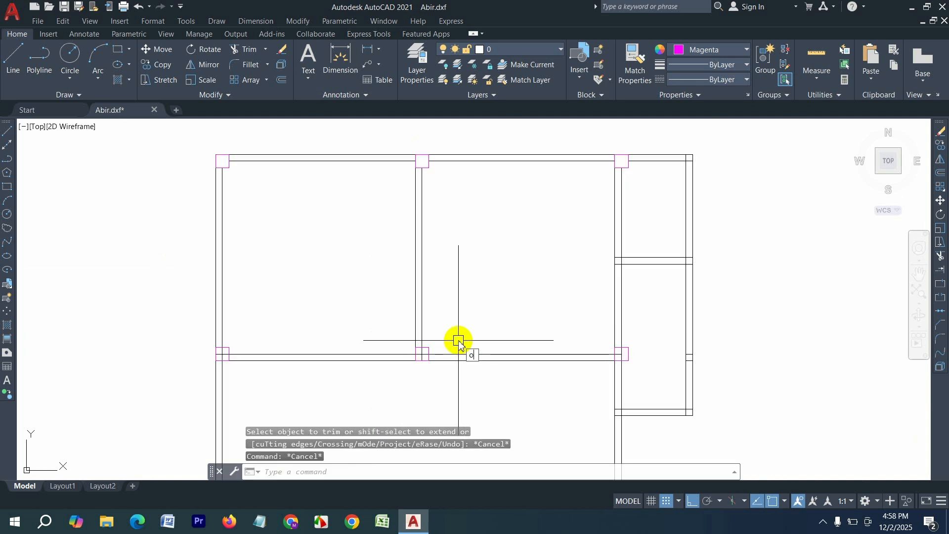
- Offset the right face of the wall between the two upper rooms 3' to the right
text(o)
key(Return)
text(3')
key(Return)
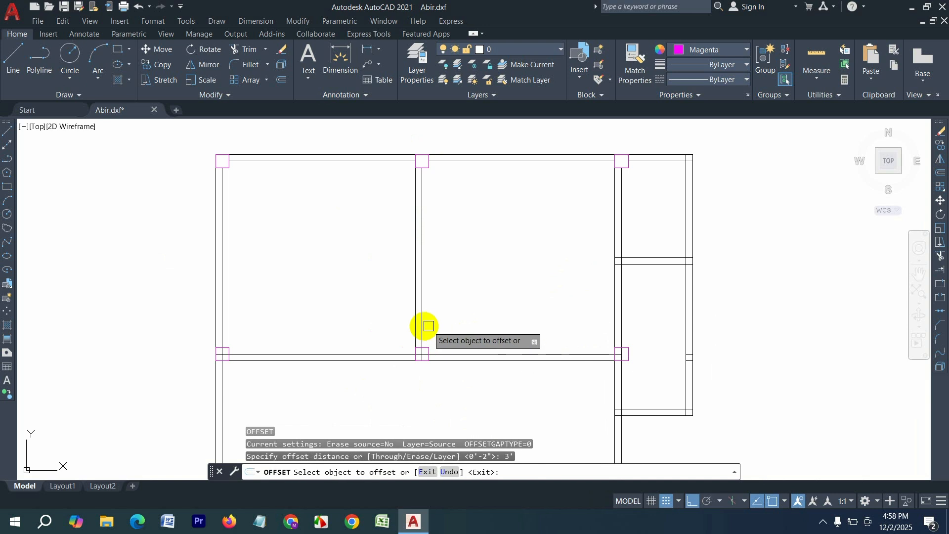
click(423, 324)
click(548, 316)
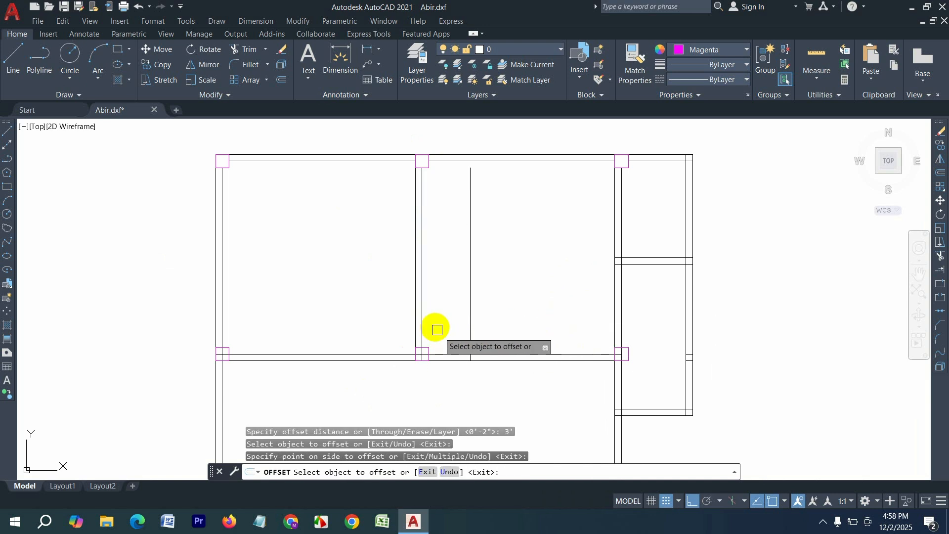
- Offset the left face of the wall between the two upper rooms and of the bottom row's left partition 3' to the left
click(415, 308)
click(339, 325)
scroll(497, 301, down, 3)
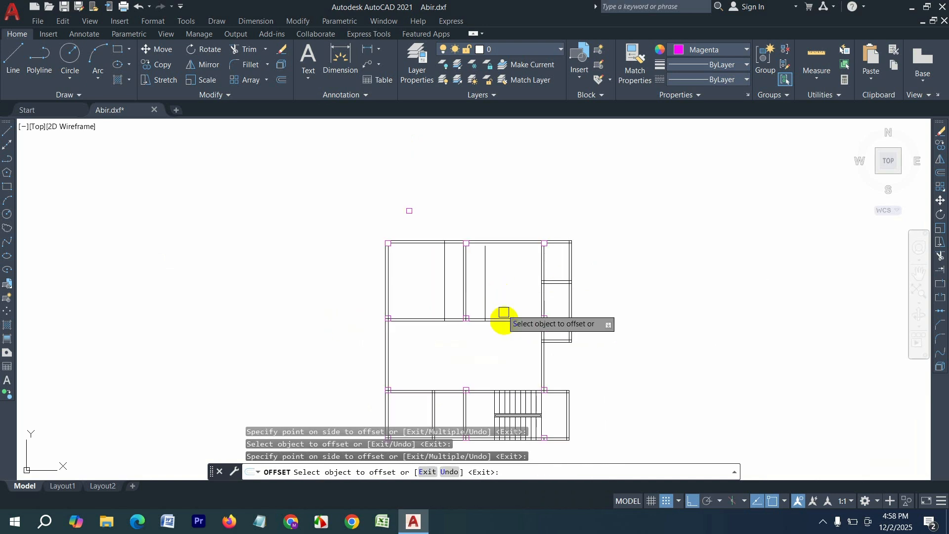
scroll(431, 384, up, 3)
click(428, 382)
click(409, 397)
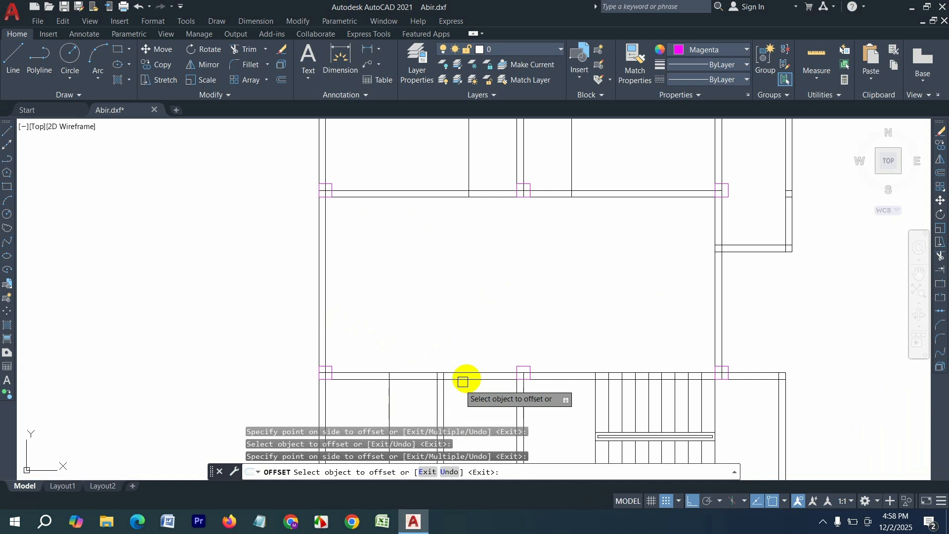
- Offset the dividing wall of the small right-hand rooms 2'6", its upper face upward and its lower face downward
key(Escape)
key(Return)
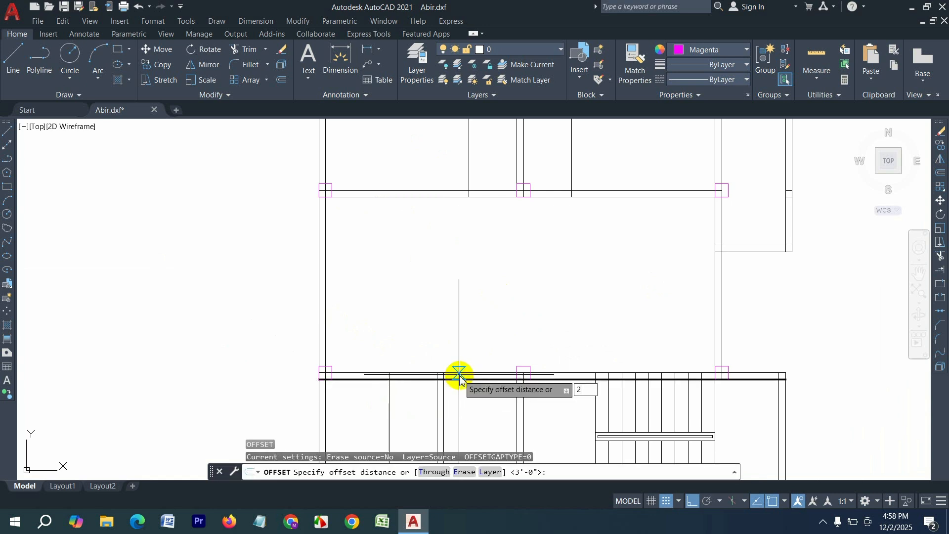
text(2'6)
key(Return)
scroll(547, 295, down, 3)
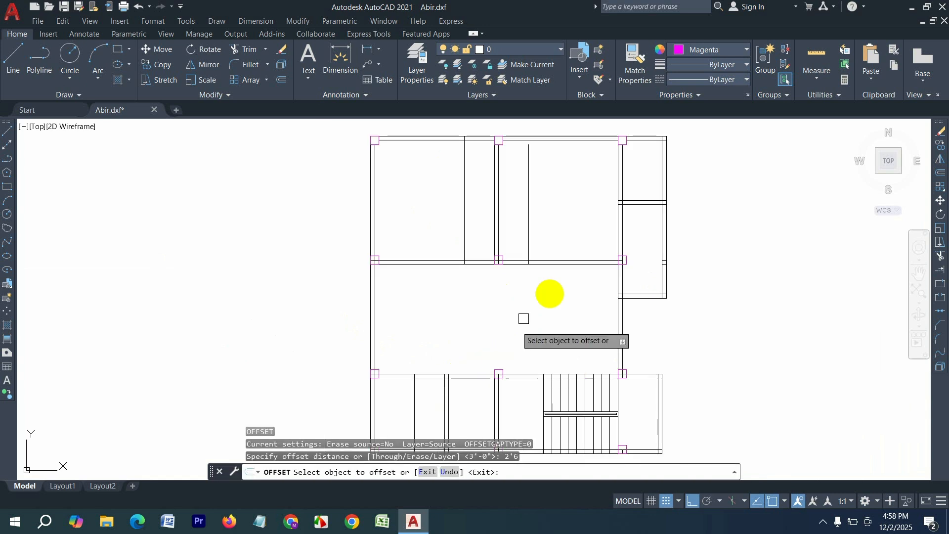
scroll(635, 197, up, 5)
click(638, 190)
click(638, 138)
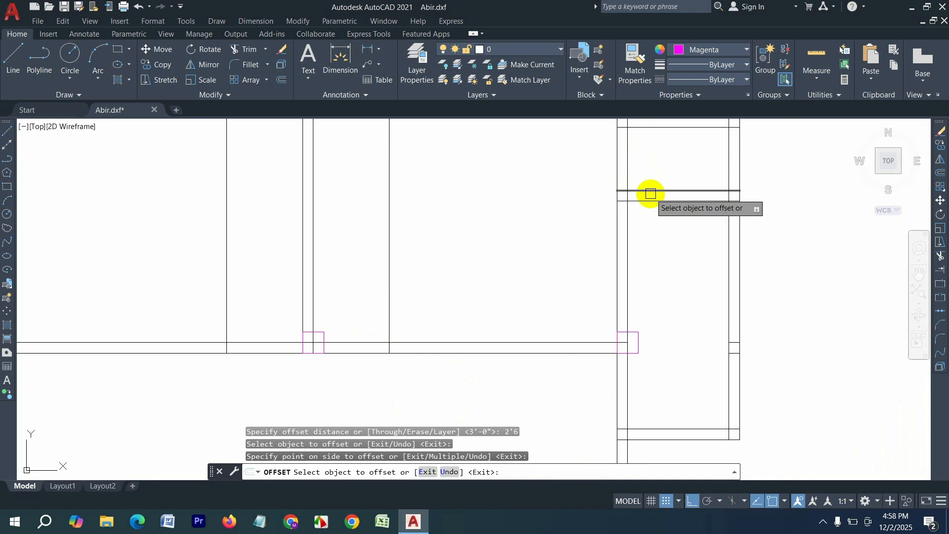
click(651, 201)
click(608, 218)
- Offset the right face of the bottom row's left partition 2'6" to the right
scroll(542, 332, down, 3)
scroll(502, 322, up, 5)
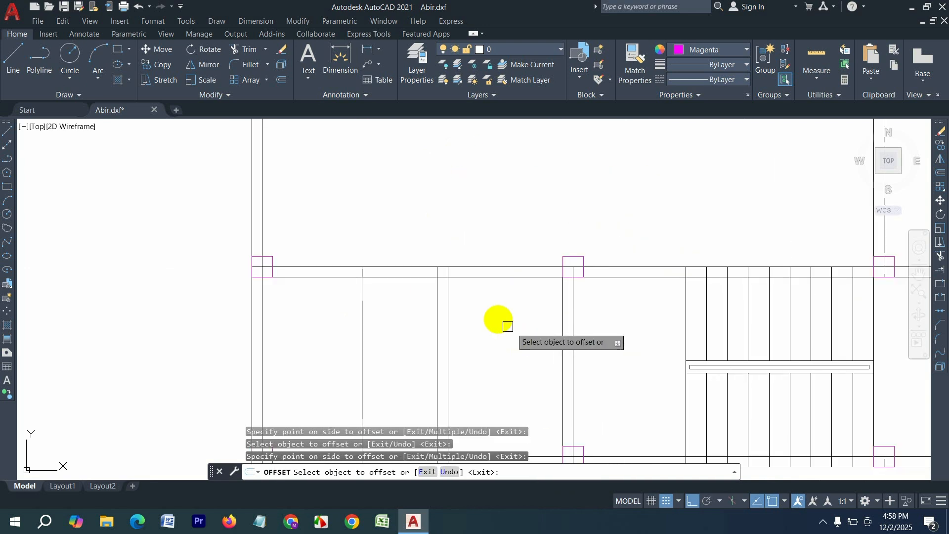
key(Escape)
key(Escape)
key(Escape)
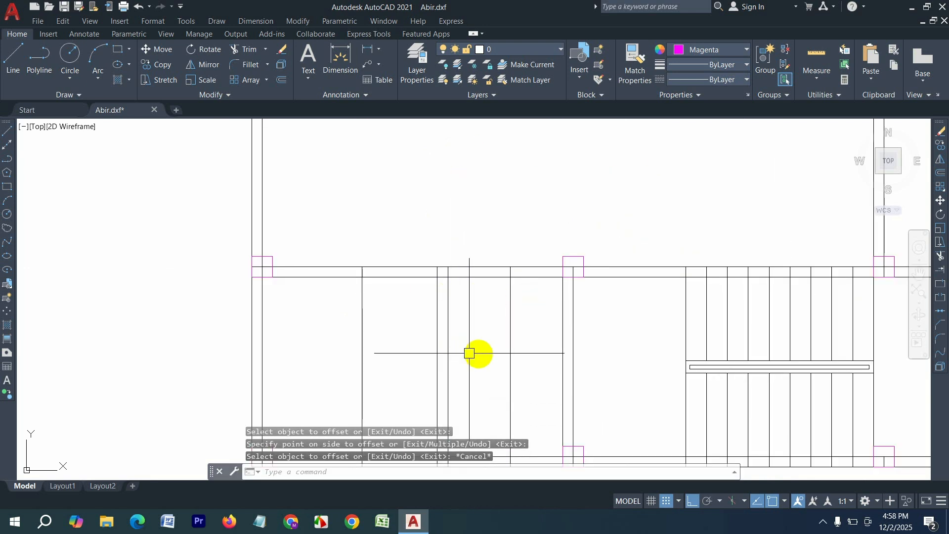
- Offset the right face of the wall left of the staircase 3'6" to the right
key(Return)
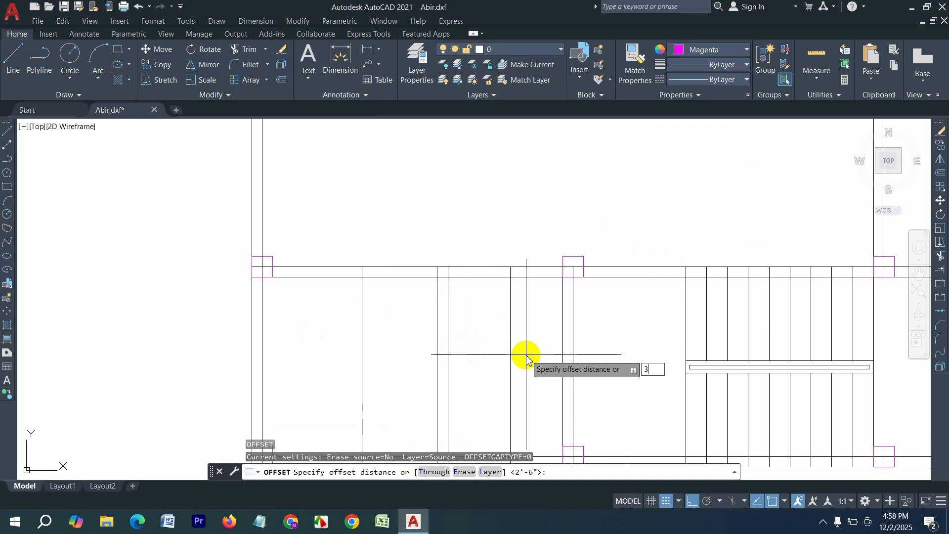
key(Return)
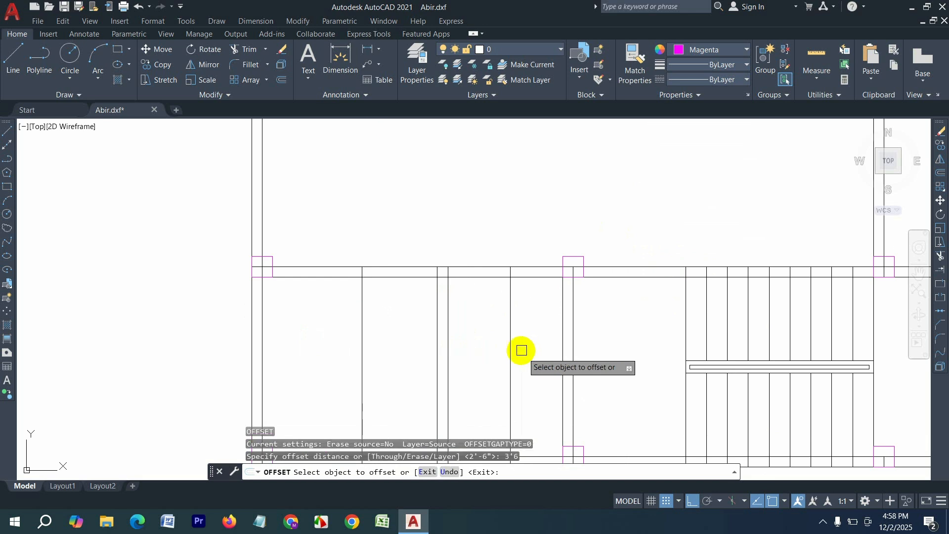
click(576, 335)
click(647, 337)
scroll(555, 361, down, 5)
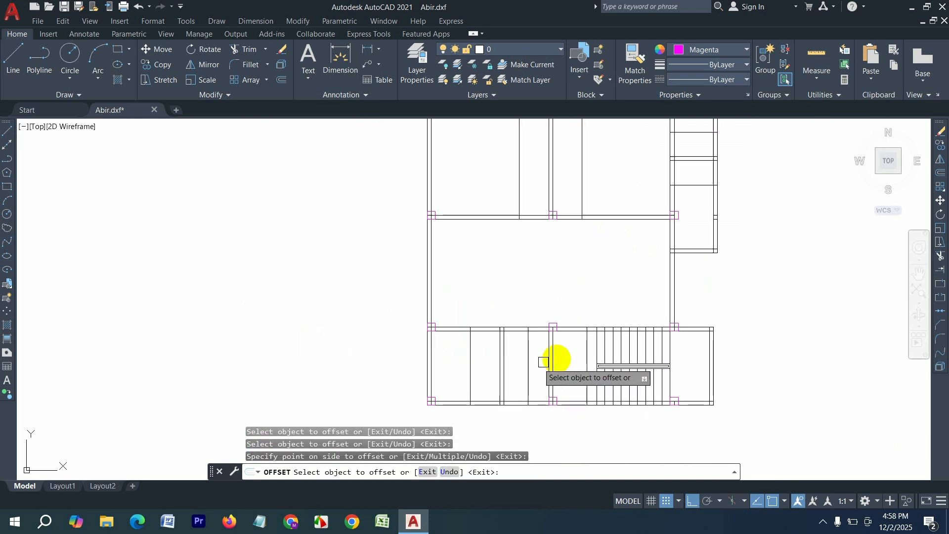
key(Escape)
scroll(561, 346, up, 5)
key(Escape)
- Draw a 3'6" line from the lower-right corner of the column beside the staircase, continuing upward across the wall
scroll(531, 313, up, 2)
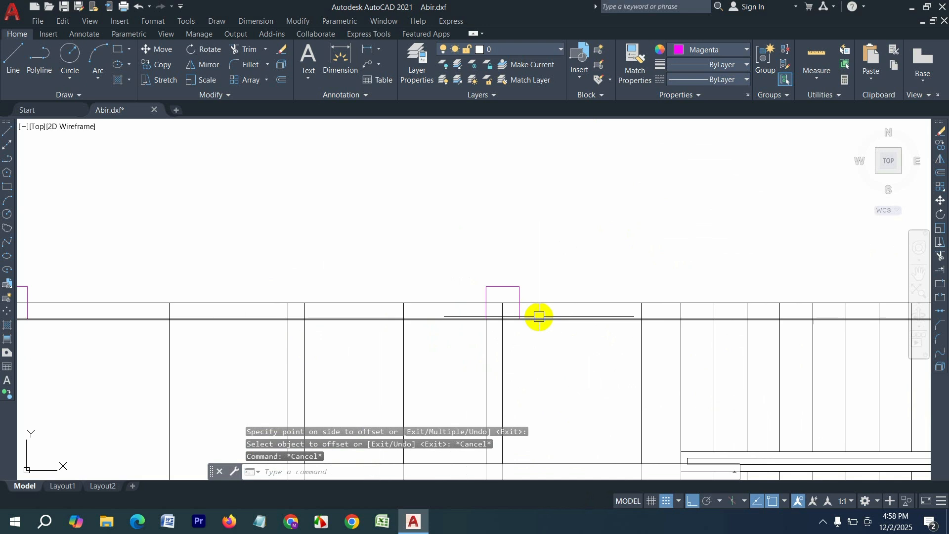
text(l)
key(Return)
scroll(516, 325, up, 2)
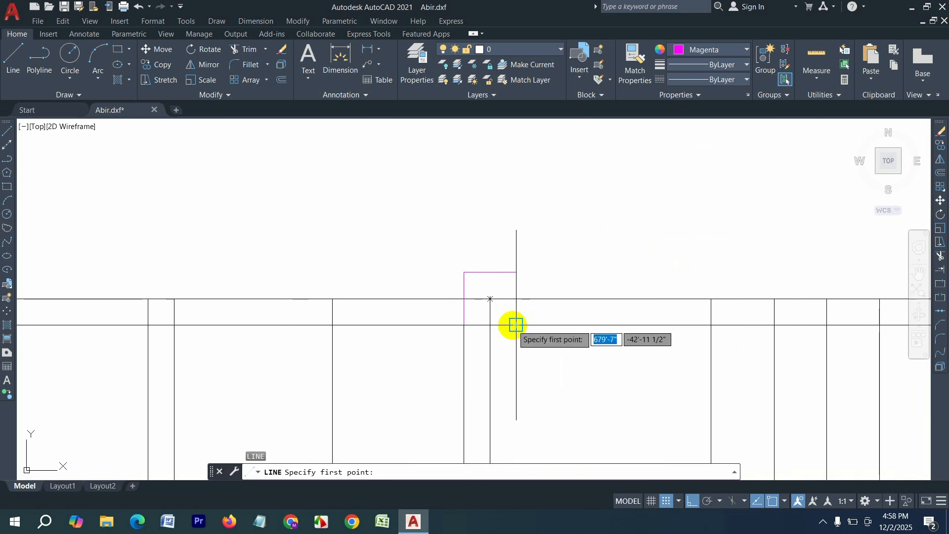
click(516, 325)
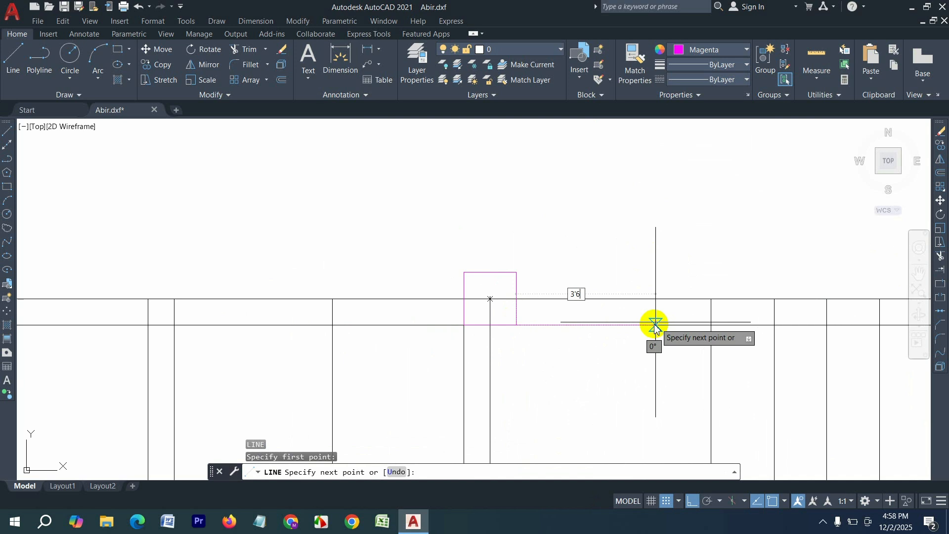
key(Return)
scroll(618, 327, down, 2)
scroll(704, 297, up, 2)
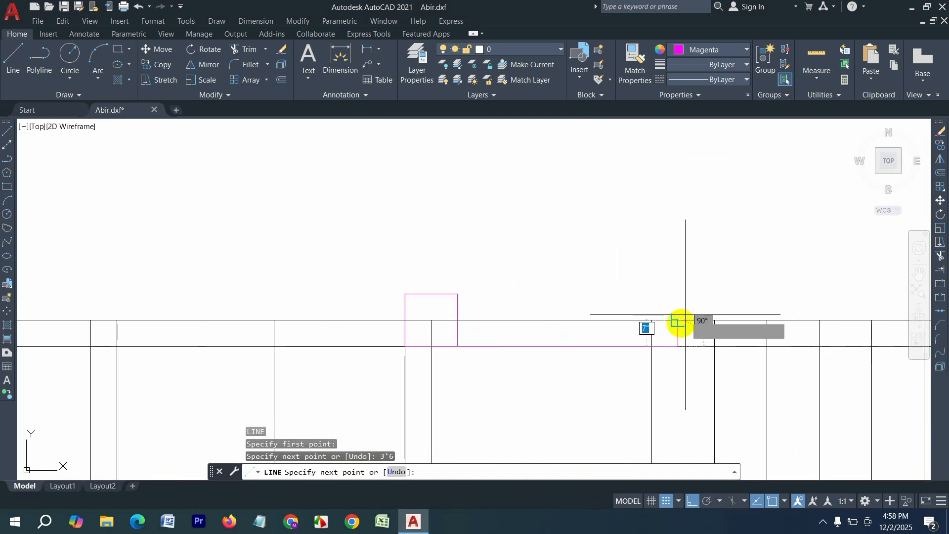
click(680, 288)
key(Return)
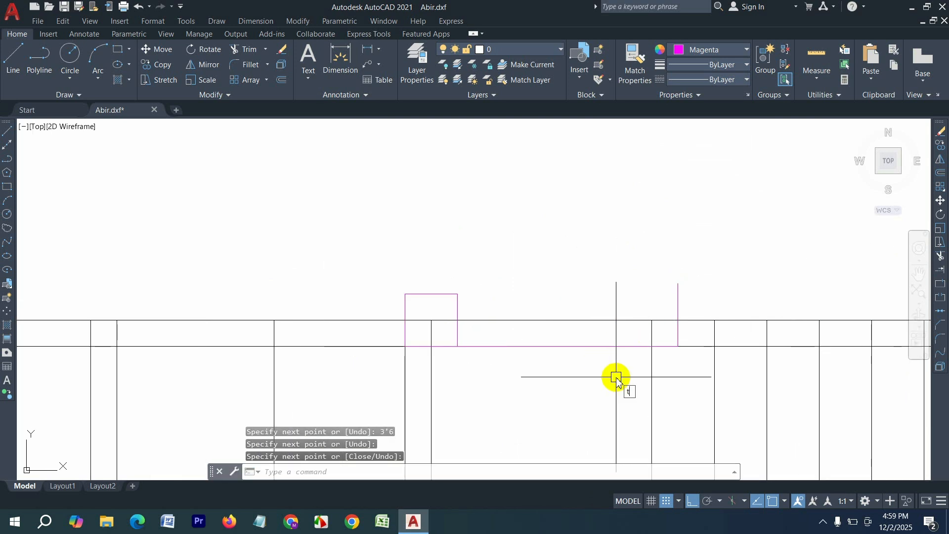
- Trim the door opening to the right of the middle column below the upper rooms, including the excess offset line above it
key(Return)
scroll(577, 398, down, 4)
scroll(559, 257, up, 2)
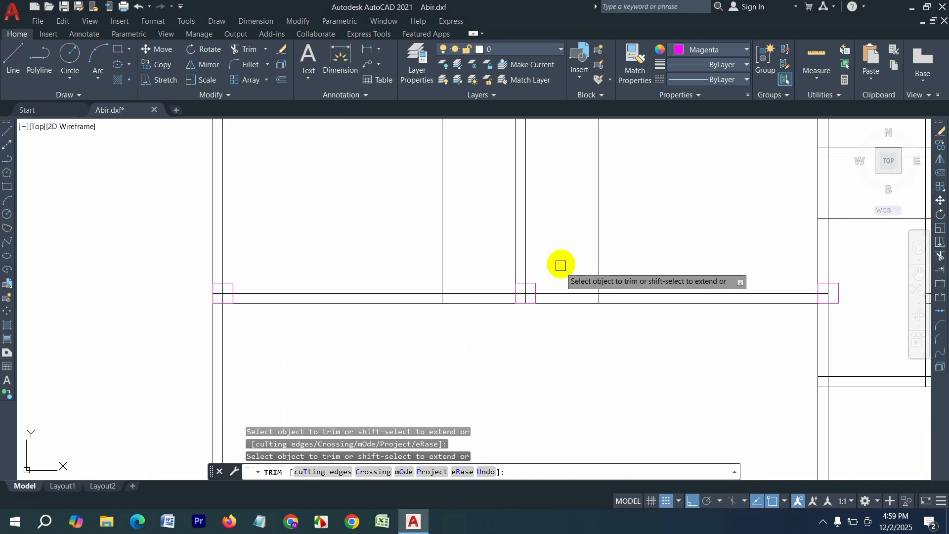
click(559, 266)
click(558, 327)
click(578, 257)
click(654, 256)
- Trim the door opening to the left of the same middle column, including the excess offset line above it
click(473, 268)
click(462, 339)
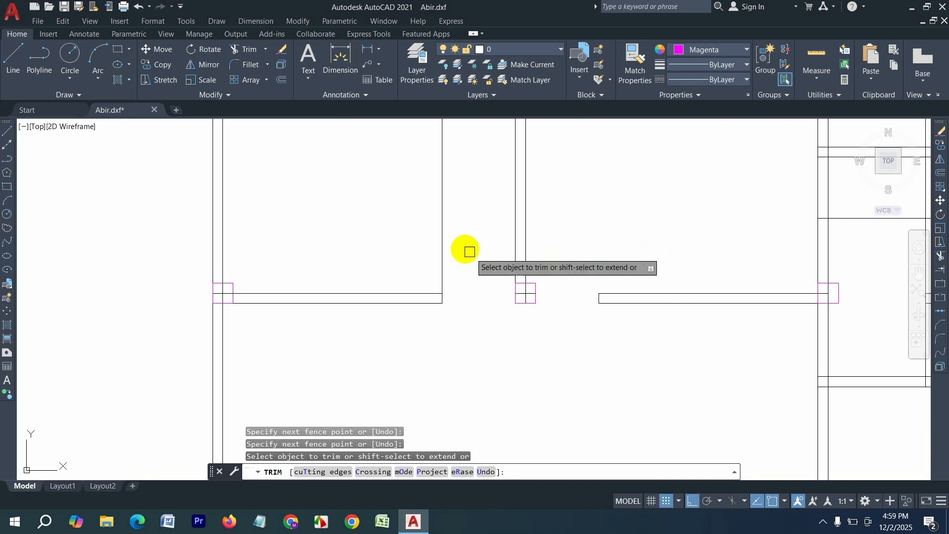
click(470, 241)
click(405, 235)
- Trim openings in the left wall of the small right-hand rooms, above and below their dividing wall, and remove the excess offset lines
scroll(390, 234, down, 3)
scroll(542, 222, up, 3)
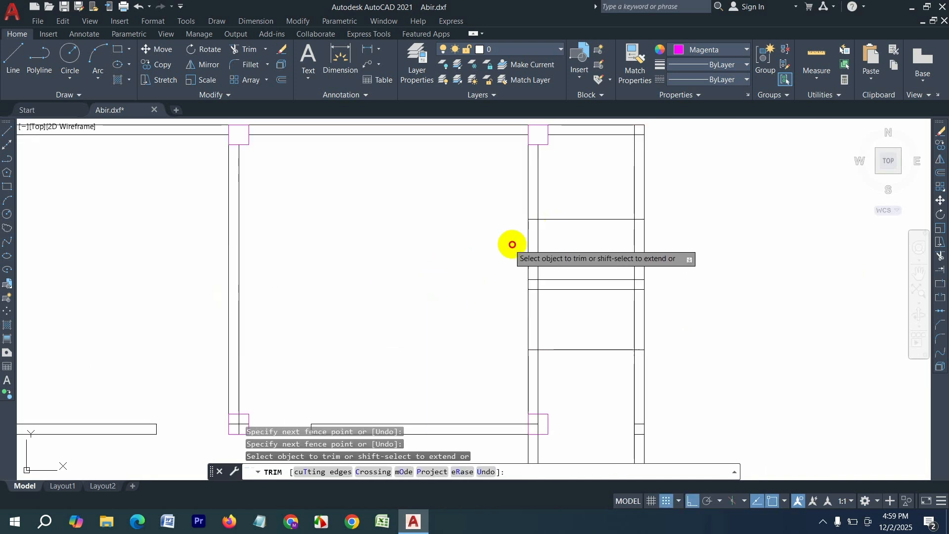
click(566, 225)
click(565, 193)
click(549, 320)
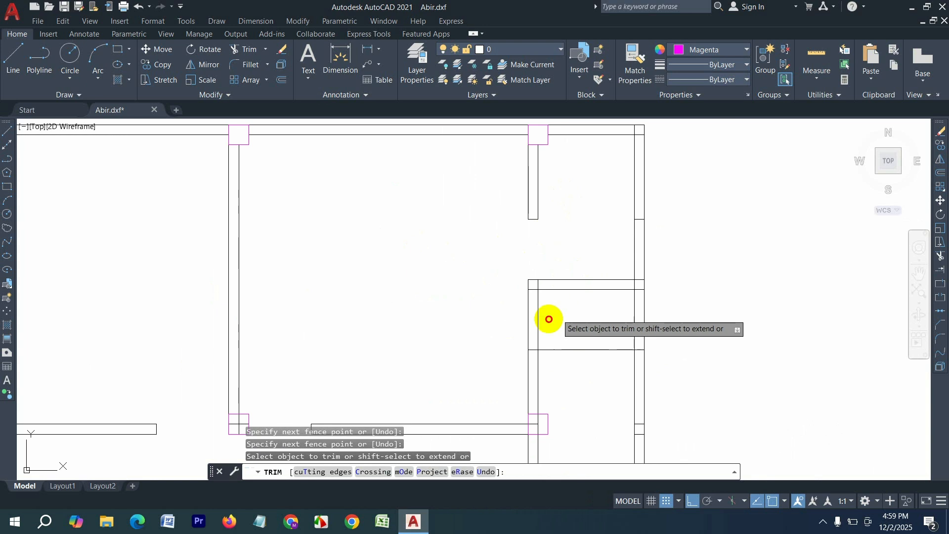
click(479, 306)
- Trim the doorway between the column and the staircase, including the leftover short offset line and the line projecting above the wall
scroll(553, 346, down, 3)
scroll(542, 302, up, 4)
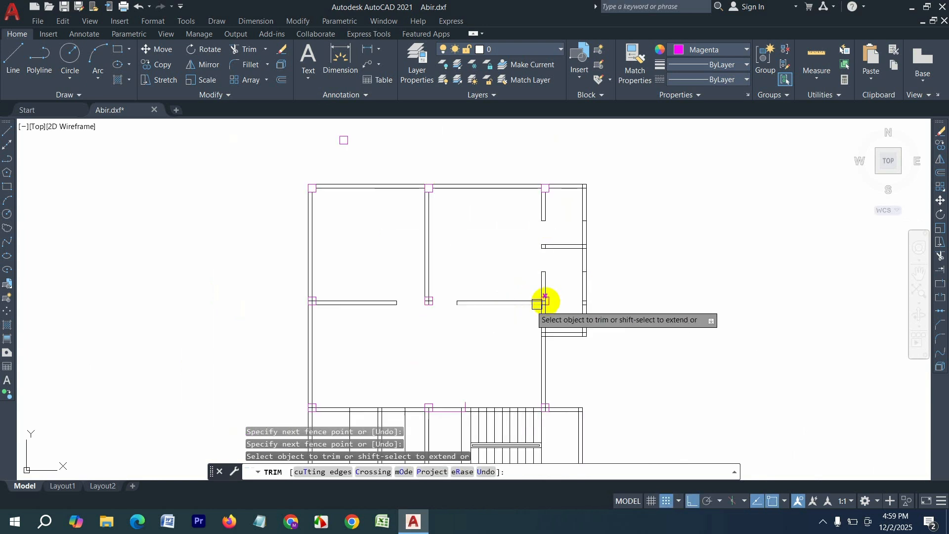
scroll(566, 269, down, 4)
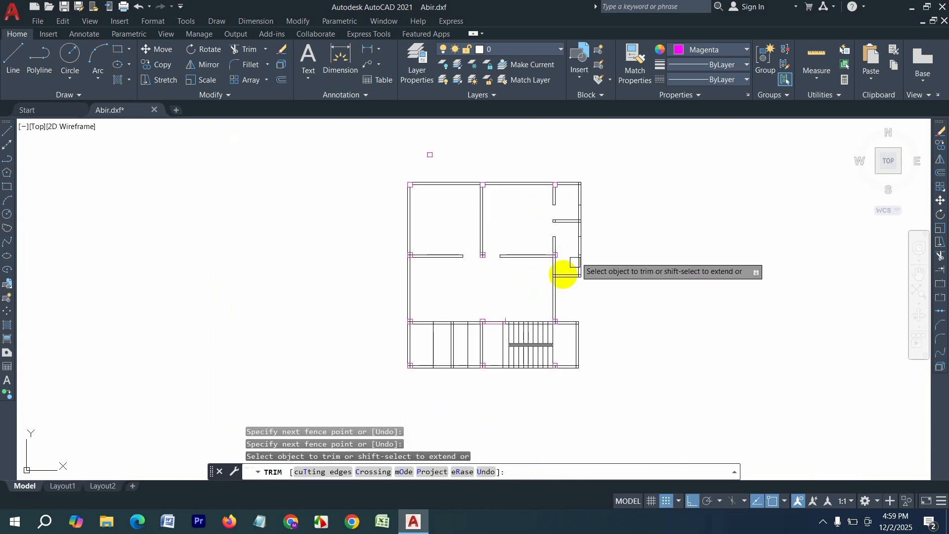
scroll(542, 354, up, 2)
scroll(542, 354, up, 6)
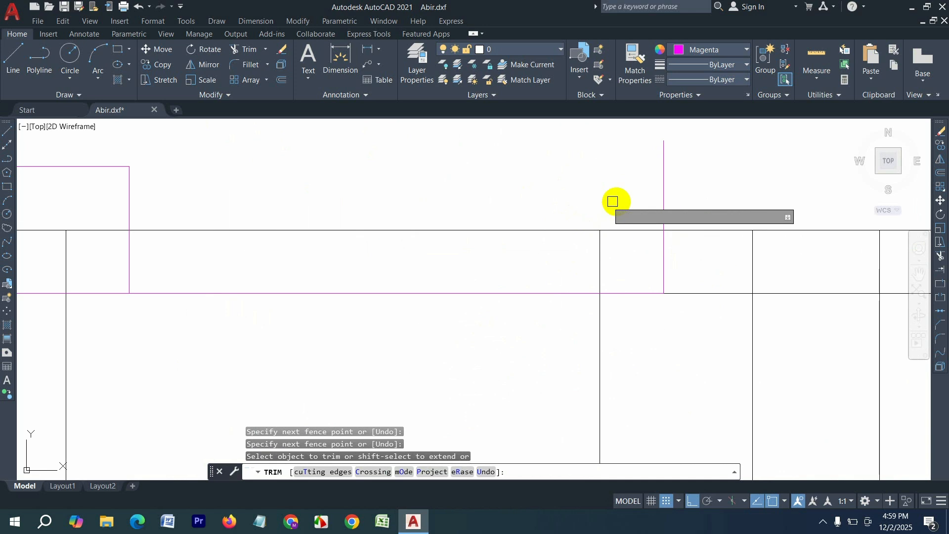
mouse_move(620, 200)
mouse_down()
mouse_move(629, 333)
mouse_move(396, 175)
mouse_up()
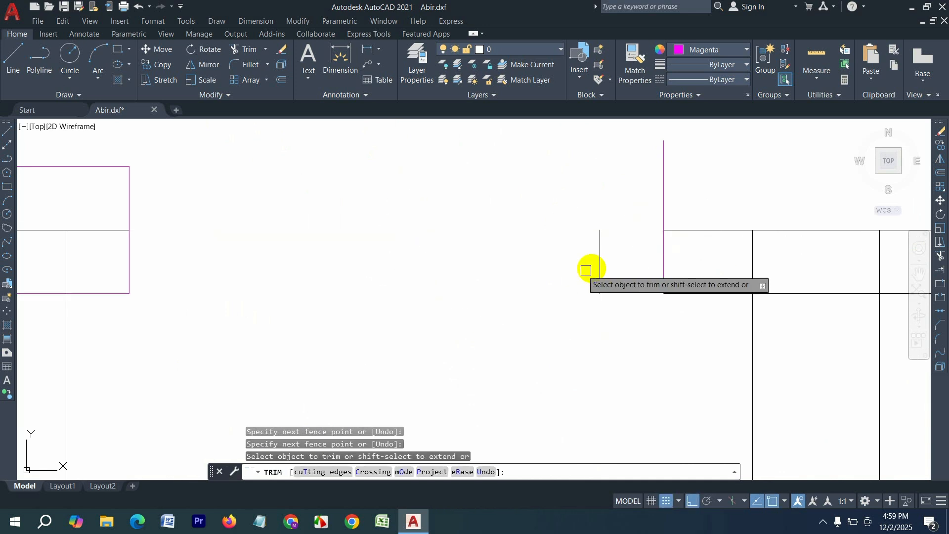
drag(607, 265, 579, 261)
drag(716, 193, 519, 194)
- Trim the door openings on both sides of the bottom row's left partition, including the excess offset lines inside the rooms
scroll(474, 236, down, 5)
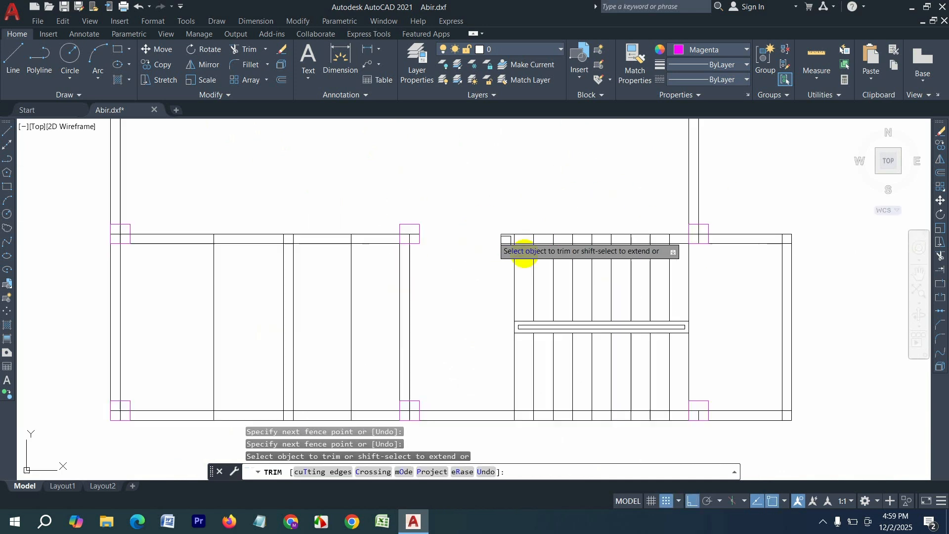
scroll(401, 266, up, 3)
drag(396, 206, 392, 269)
drag(294, 269, 234, 258)
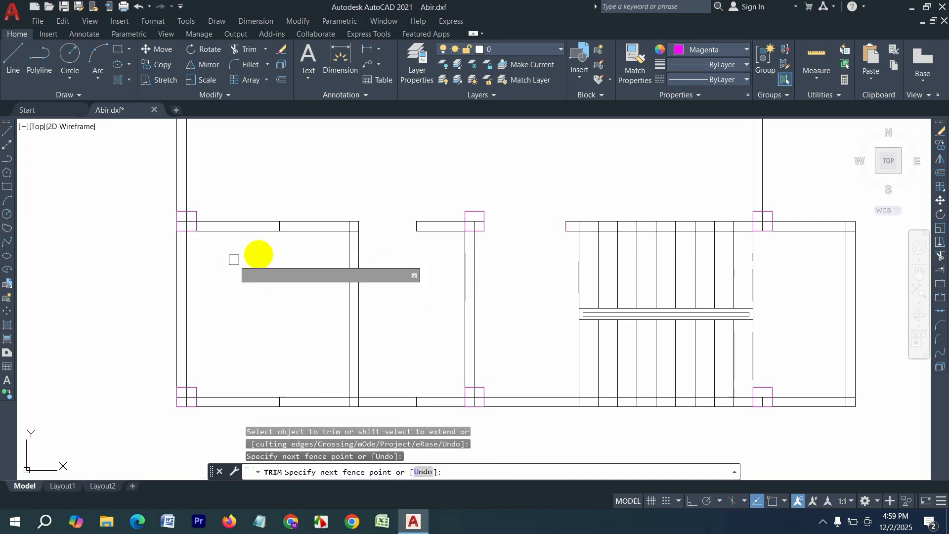
scroll(321, 282, down, 2)
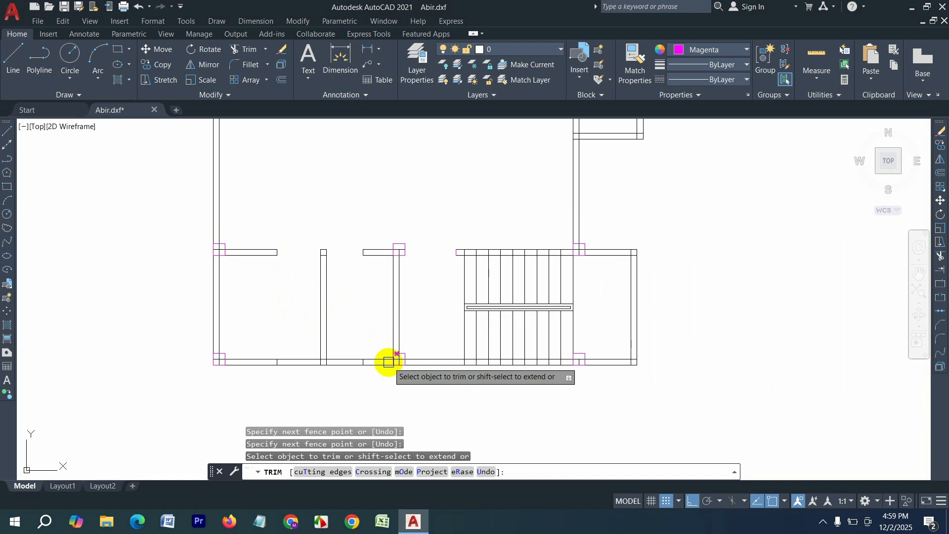
- Trim the crossing wall lines at the plan's top-right corner and the stray offset line across the outer right wall below it
scroll(388, 363, down, 4)
scroll(493, 181, up, 4)
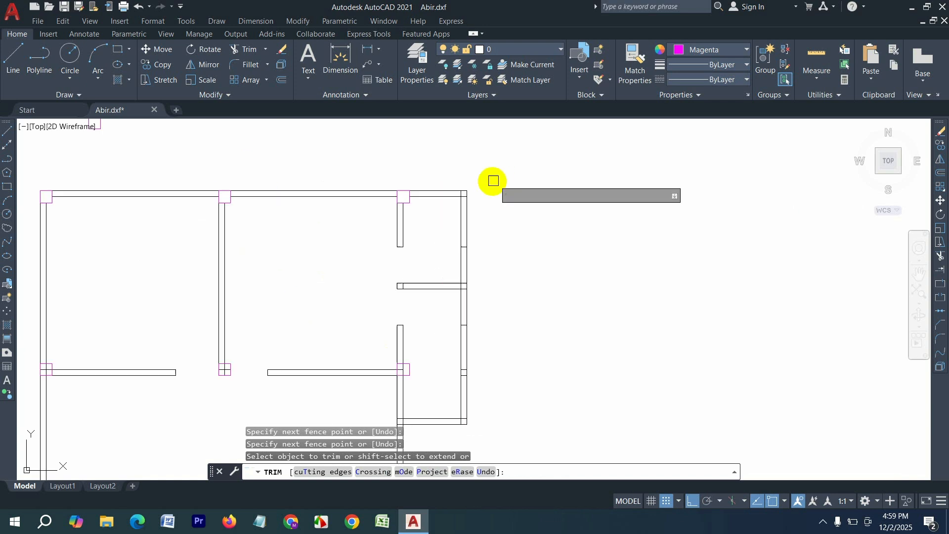
scroll(458, 186, up, 6)
drag(500, 275, 404, 211)
scroll(489, 185, down, 4)
scroll(491, 185, down, 2)
scroll(504, 203, up, 6)
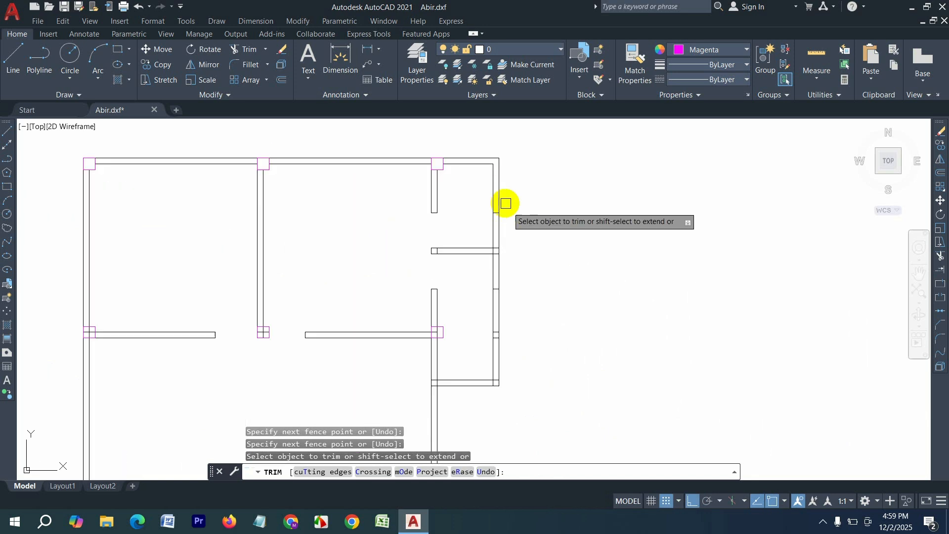
drag(459, 208, 456, 257)
- Trim the overlapping lines at both ends of the dividing wall between the small right-hand rooms
scroll(453, 185, down, 4)
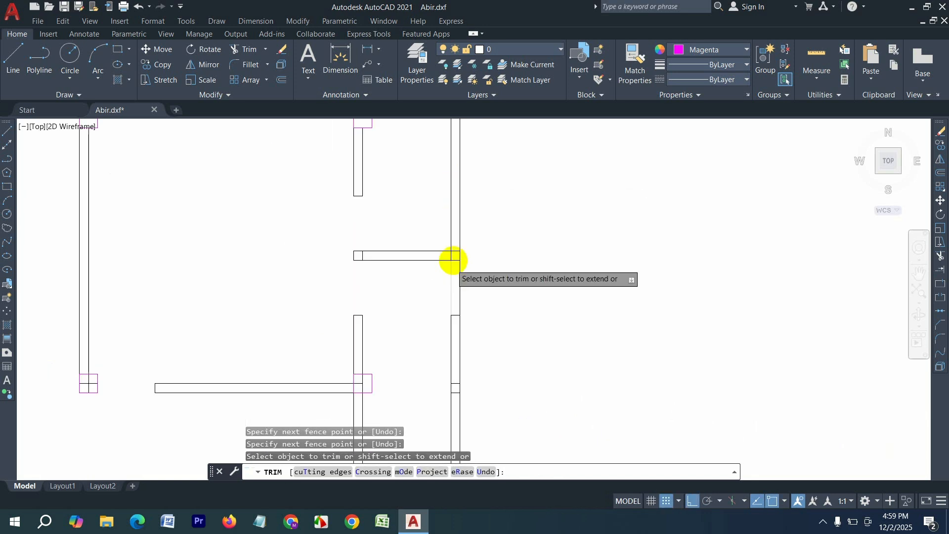
scroll(453, 260, up, 4)
drag(457, 200, 449, 244)
click(430, 238)
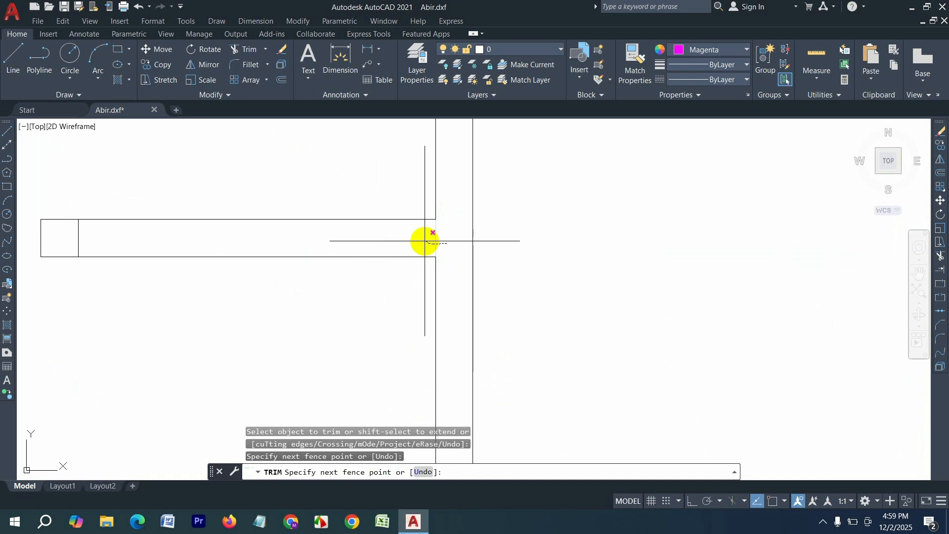
drag(67, 235, 129, 235)
- Trim the remaining short lines crossing the outer right wall of the lower small room
scroll(500, 242, down, 6)
scroll(477, 347, up, 4)
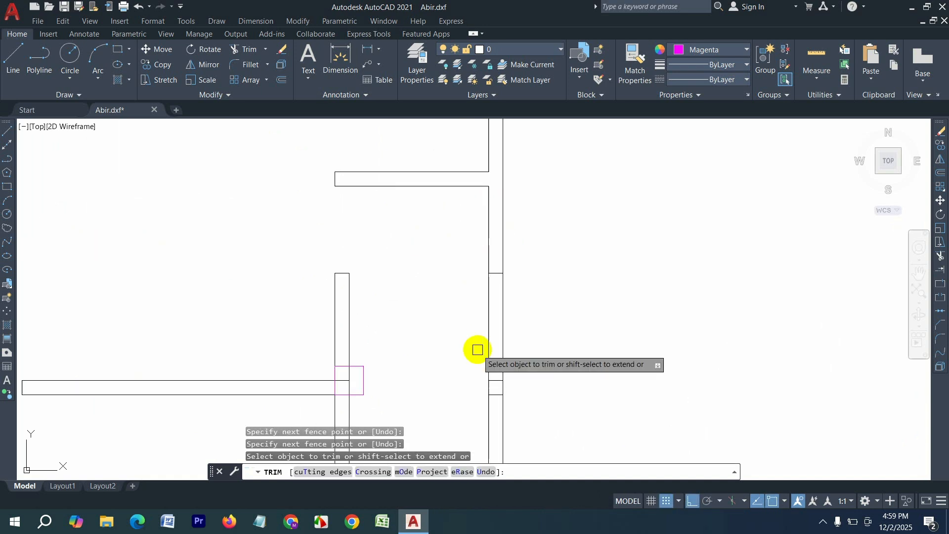
scroll(509, 254, down, 4)
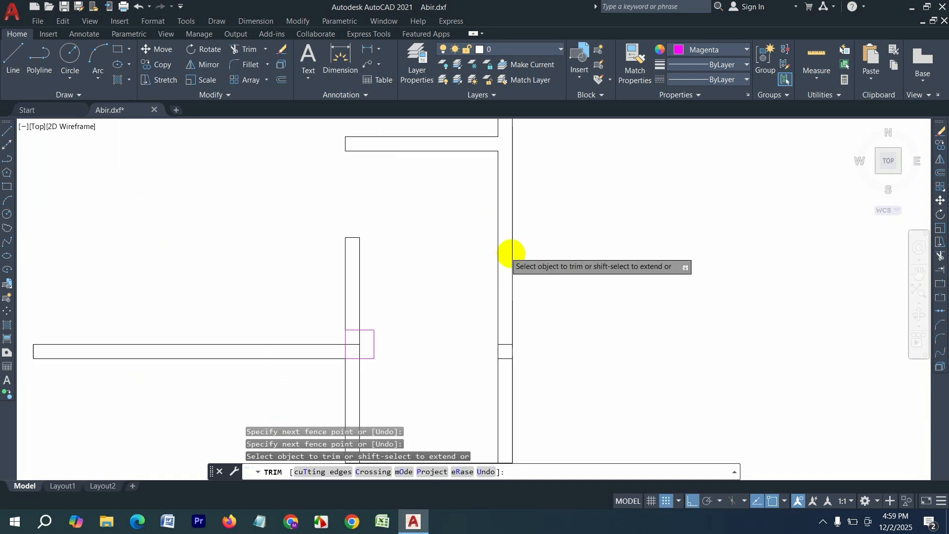
scroll(512, 284, up, 4)
drag(510, 278, 505, 314)
- Trim the overlapping wall lines at both ends of the lower small right-hand room's bottom wall
scroll(525, 228, down, 6)
scroll(519, 296, up, 2)
scroll(514, 277, up, 8)
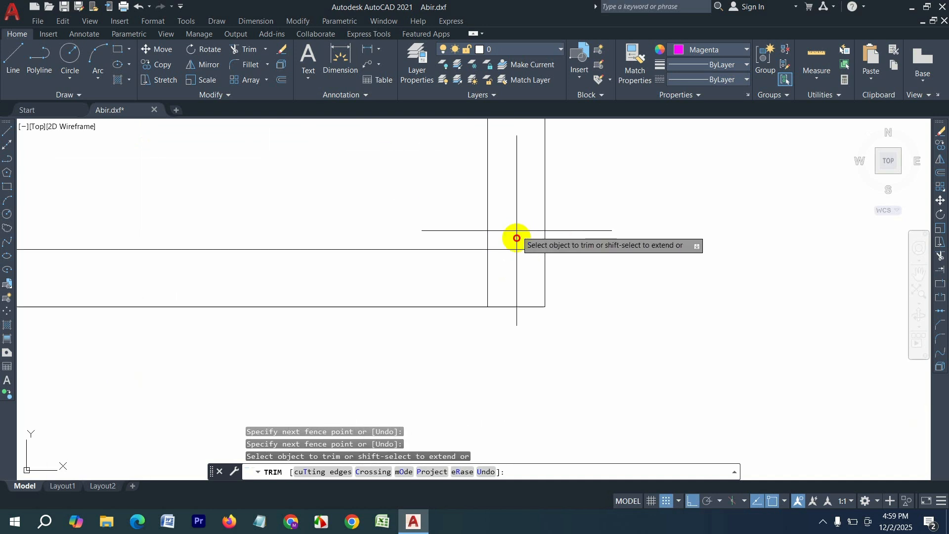
scroll(494, 271, down, 8)
scroll(479, 274, up, 4)
drag(458, 210, 461, 291)
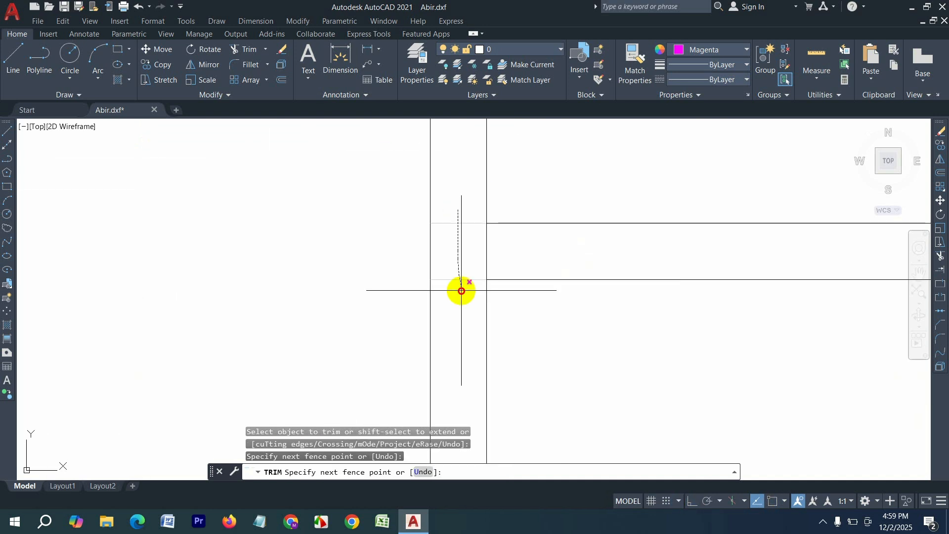
drag(517, 251, 525, 251)
scroll(556, 269, down, 6)
scroll(546, 247, up, 4)
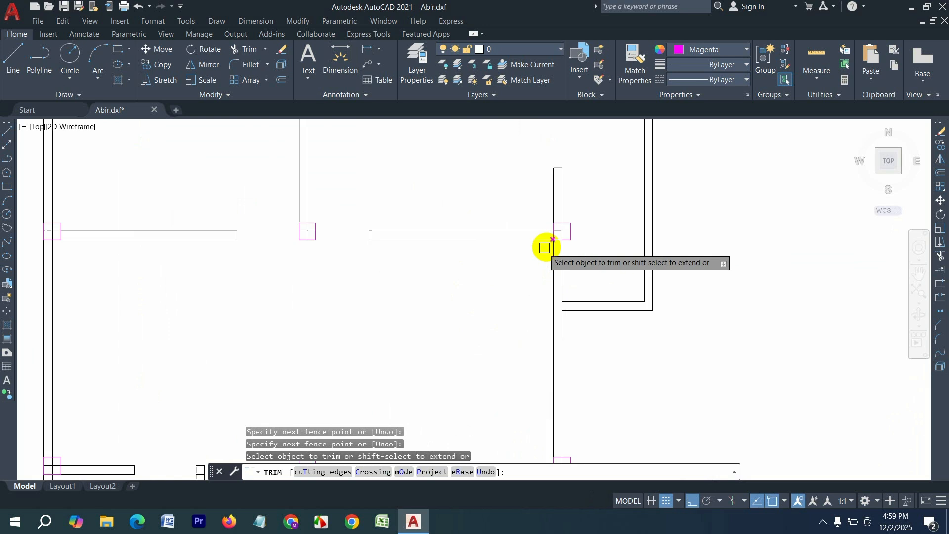
- Trim the wall lines inside the three columns along the wall below the two large upper rooms
mouse_move(596, 196)
mouse_down()
mouse_move(585, 194)
mouse_move(568, 225)
mouse_move(506, 179)
mouse_up()
scroll(570, 235, down, 5)
scroll(563, 218, up, 6)
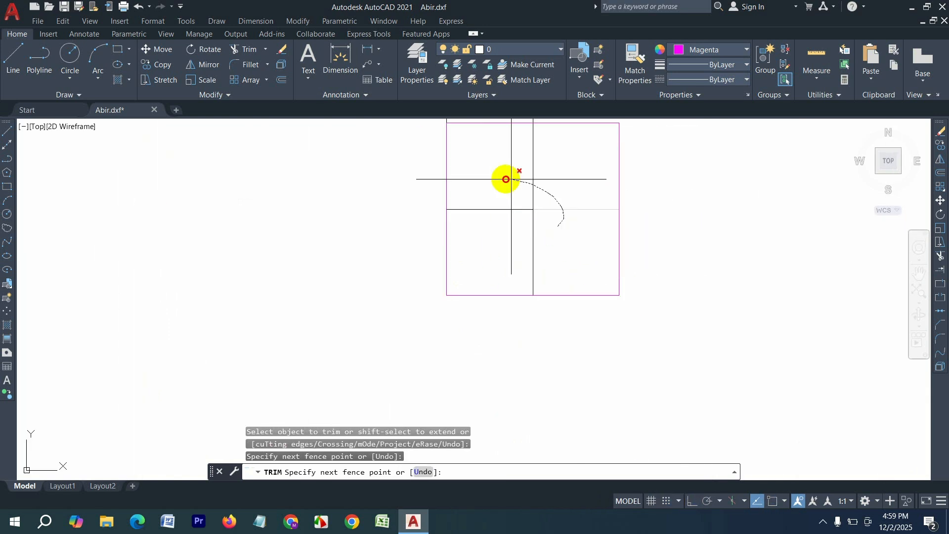
drag(548, 207, 538, 208)
scroll(607, 260, down, 5)
scroll(468, 273, up, 6)
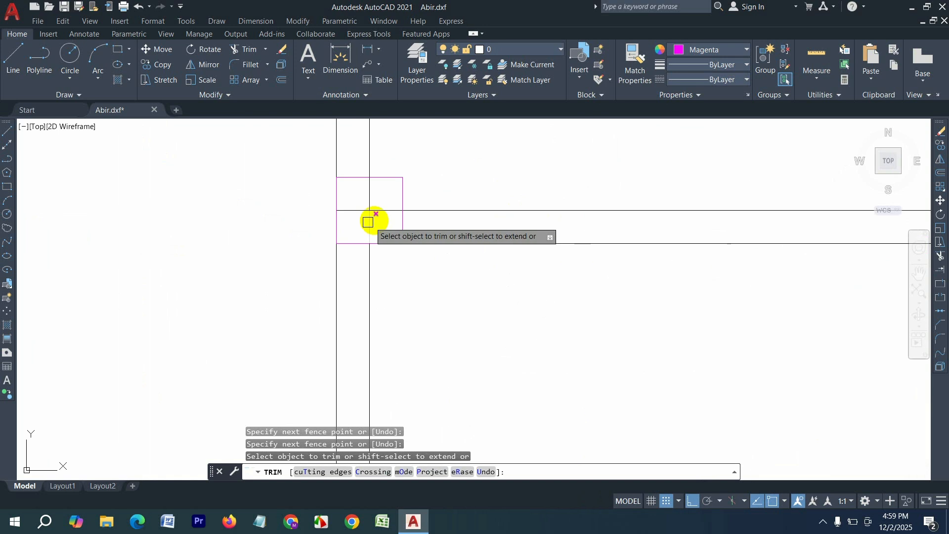
drag(381, 219, 378, 191)
drag(357, 229, 343, 218)
scroll(356, 265, down, 5)
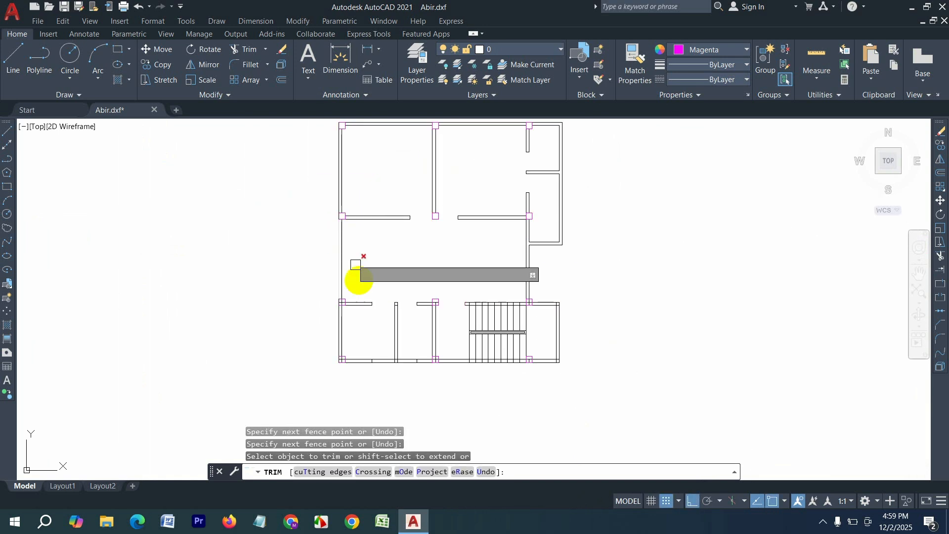
- Trim the wall lines inside the two left-hand columns of the lower-left small room, including the plan's bottom-left corner column
scroll(343, 303, up, 6)
drag(373, 308, 349, 264)
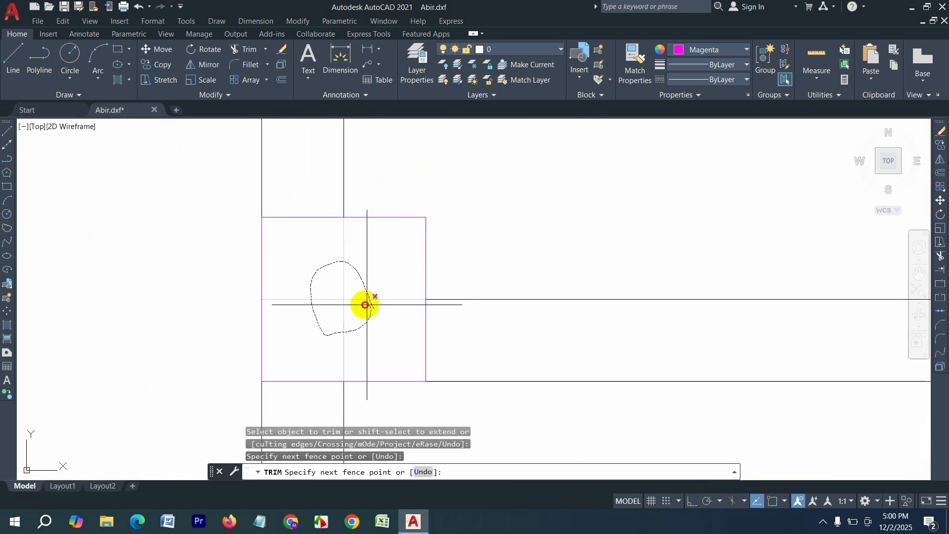
drag(364, 305, 367, 306)
scroll(339, 258, down, 5)
scroll(334, 407, up, 6)
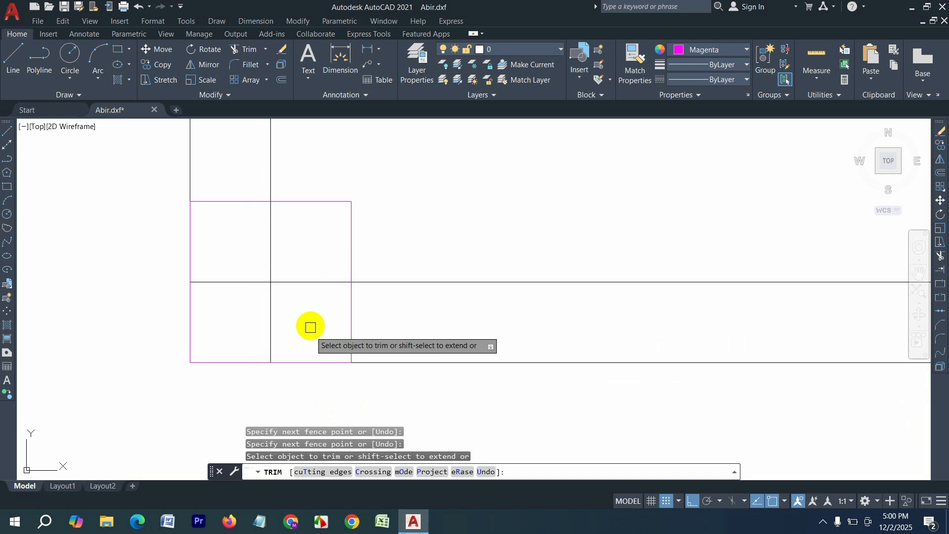
drag(305, 316, 256, 264)
drag(297, 294, 303, 310)
scroll(227, 317, down, 5)
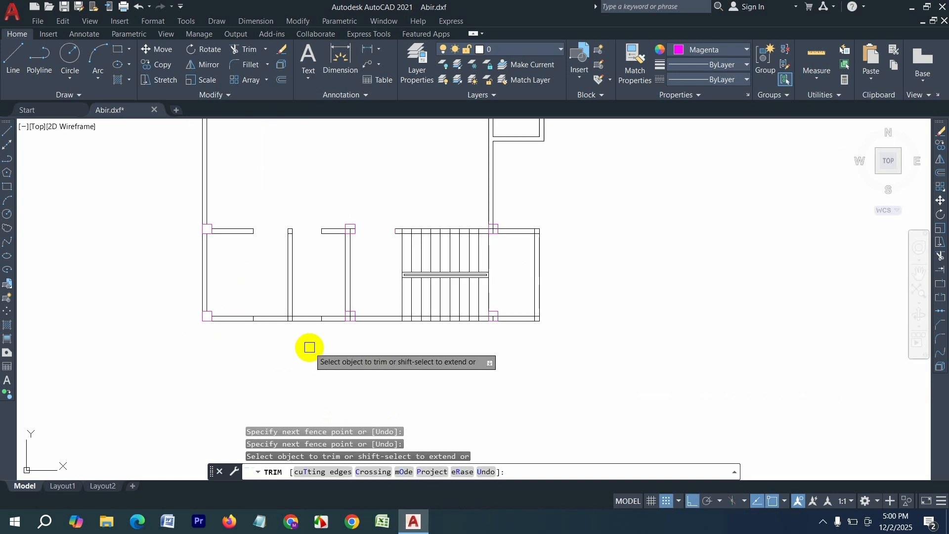
- Trim the wall lines inside the columns at both ends of the wall left of the stair area
scroll(349, 297, up, 8)
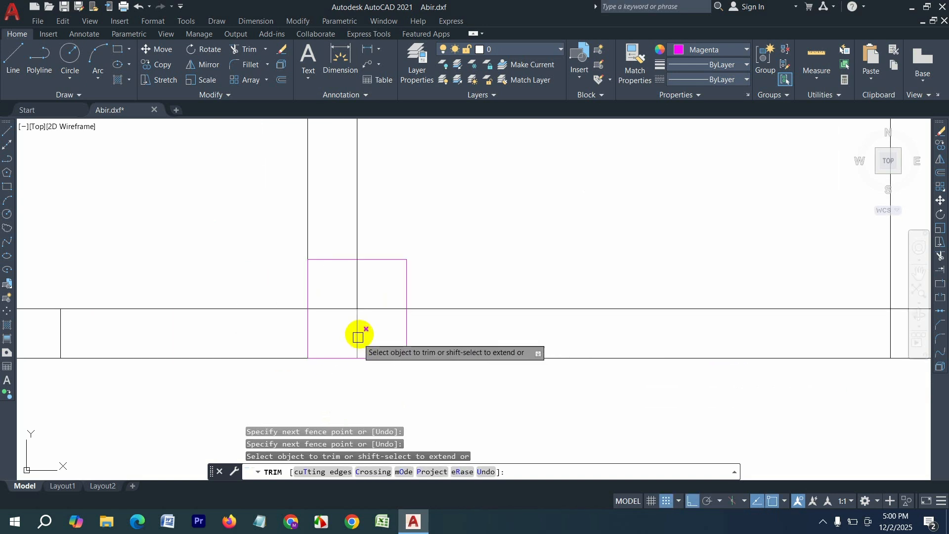
mouse_move(361, 332)
mouse_down()
mouse_move(352, 301)
mouse_move(358, 370)
mouse_up()
scroll(357, 370, down, 6)
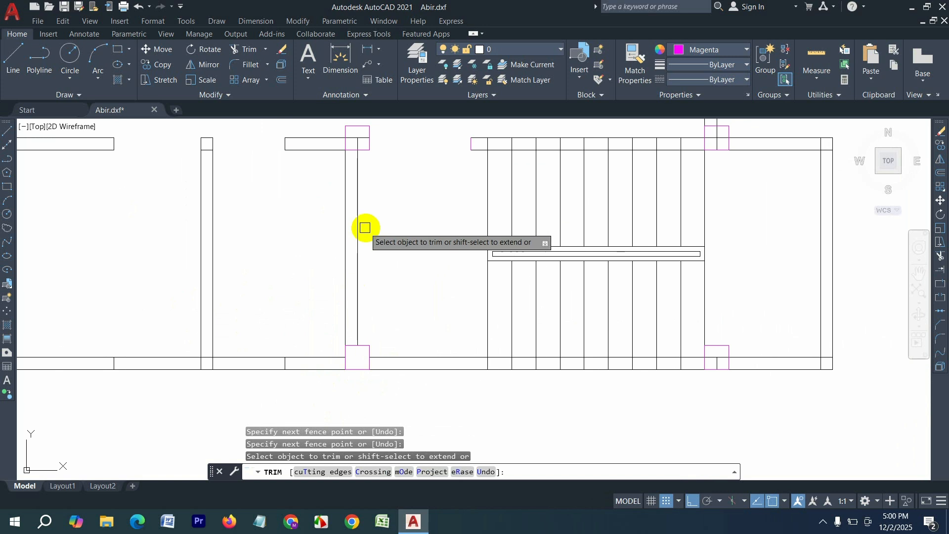
scroll(368, 219, down, 4)
scroll(371, 214, up, 4)
scroll(307, 209, up, 6)
mouse_move(321, 209)
mouse_down()
mouse_move(322, 258)
mouse_move(264, 310)
mouse_up()
scroll(264, 310, down, 6)
- Trim the wall lines inside the upper and lower columns at the staircase's right side
scroll(373, 337, up, 6)
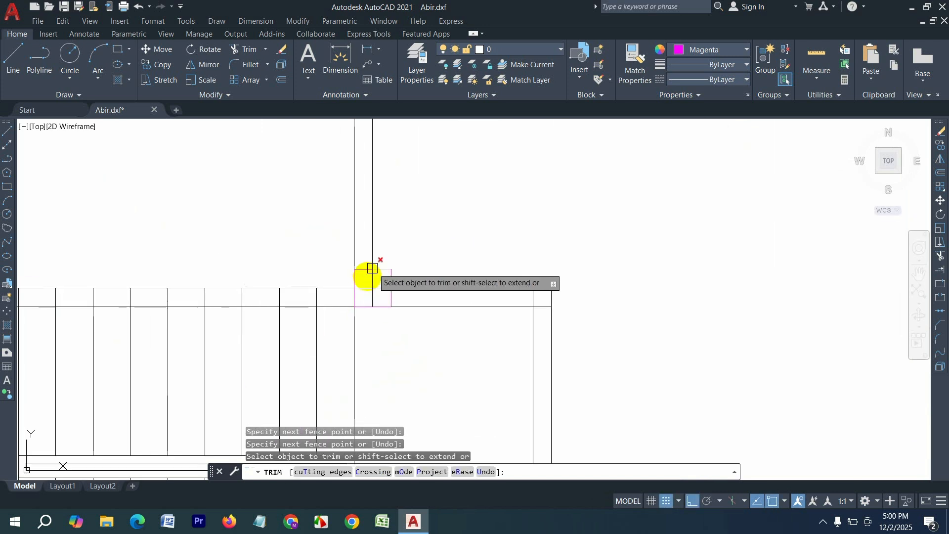
mouse_move(398, 281)
mouse_down()
mouse_move(355, 256)
mouse_move(390, 278)
mouse_up()
scroll(390, 277, down, 6)
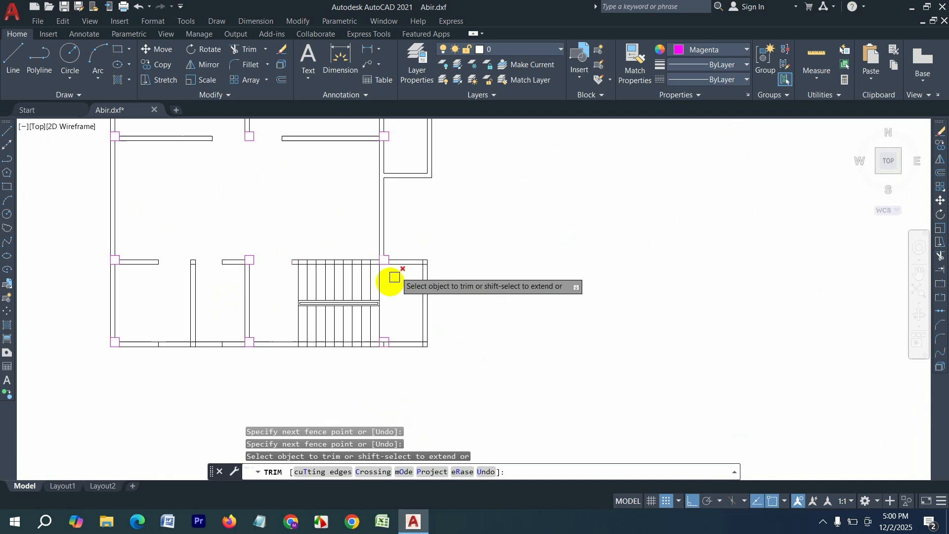
scroll(387, 334, up, 6)
drag(389, 328, 361, 366)
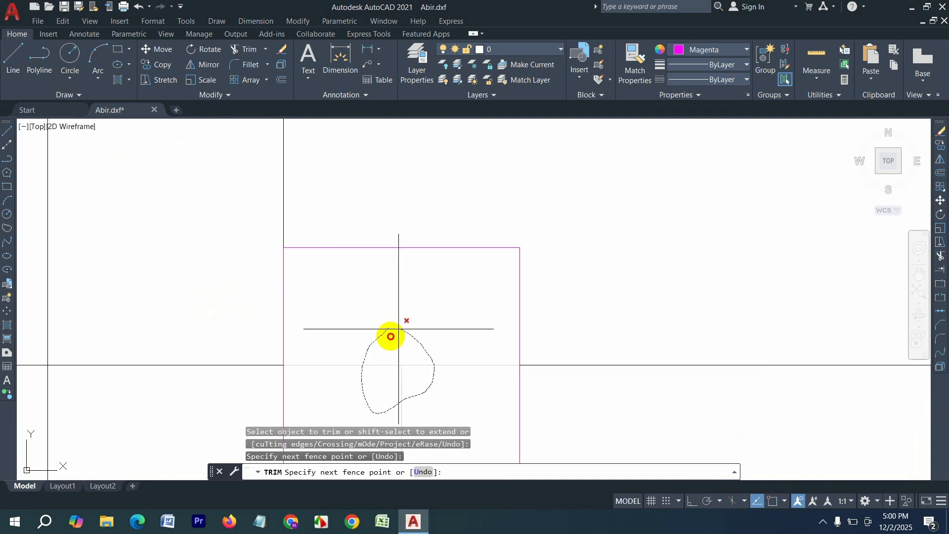
drag(390, 336, 390, 341)
scroll(390, 388, down, 6)
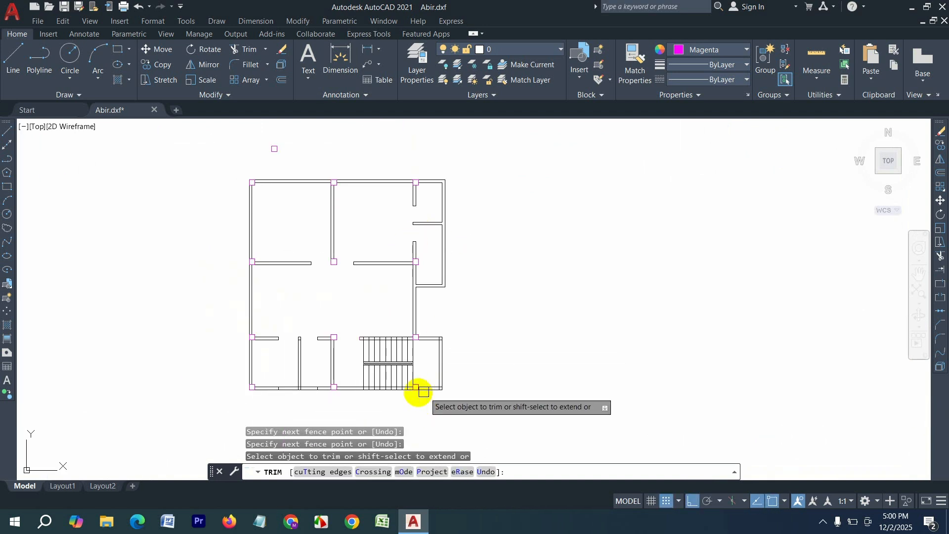
- Trim the short cross lines and partition overlap in the lower-left bottom wall, plus the line across the partition's upper end
scroll(245, 294, up, 5)
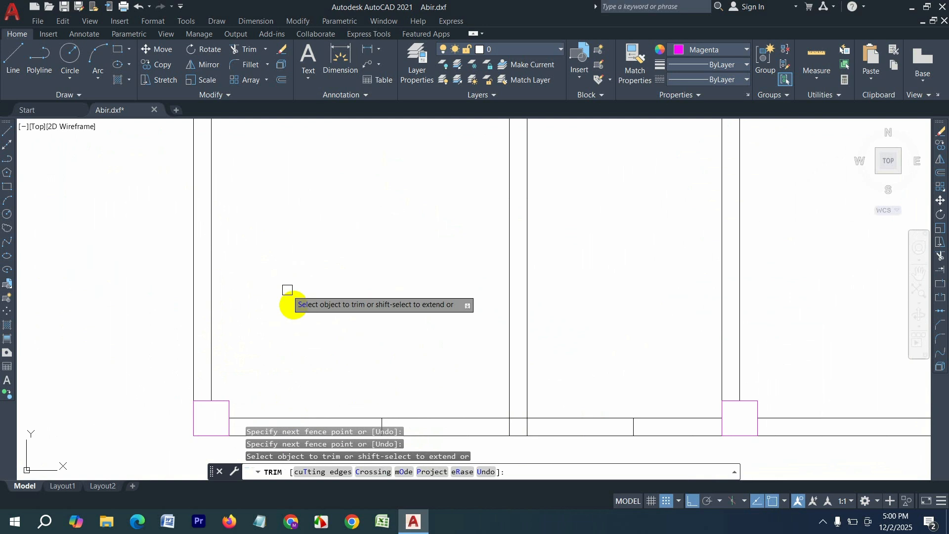
scroll(346, 385, up, 2)
drag(355, 370, 339, 370)
mouse_move(489, 369)
mouse_down()
mouse_move(596, 368)
mouse_move(571, 353)
mouse_up()
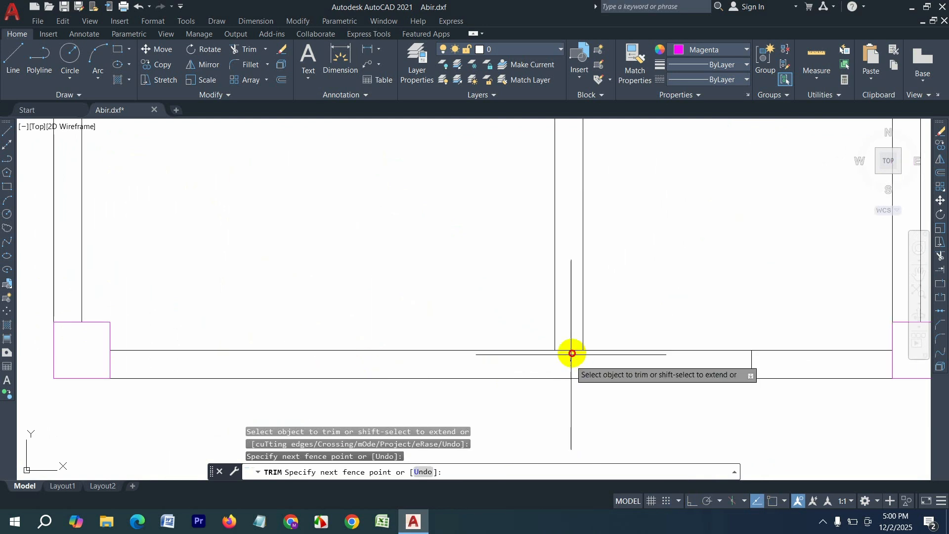
click(712, 361)
click(757, 361)
scroll(366, 312, down, 3)
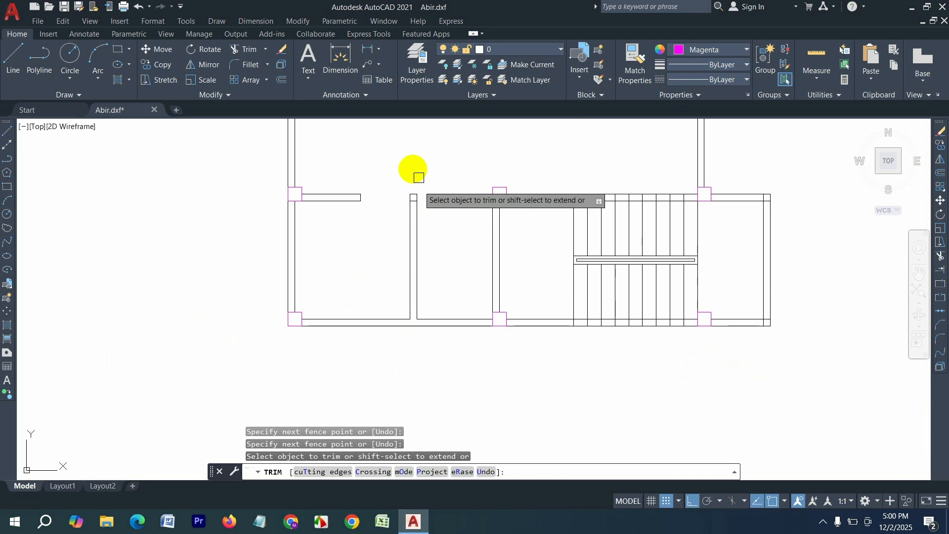
scroll(416, 185, up, 4)
scroll(346, 247, down, 3)
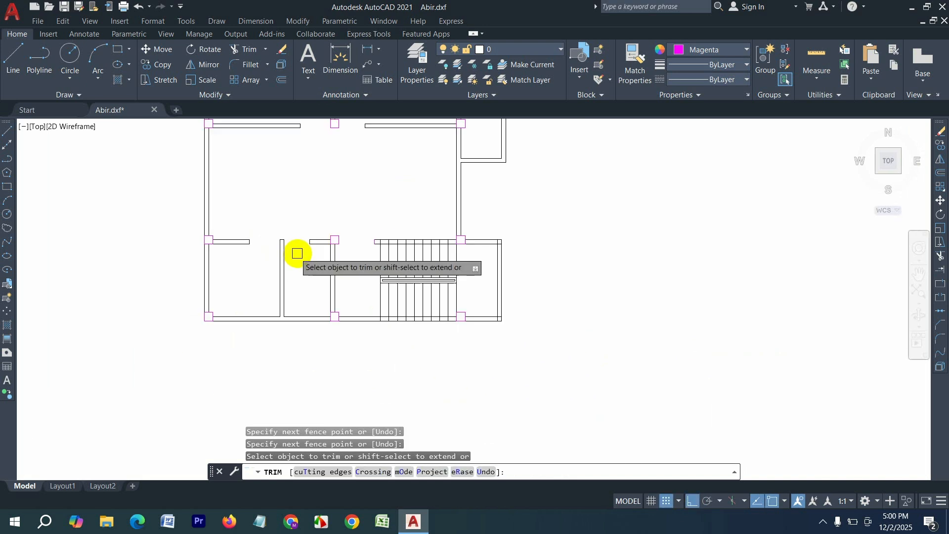
- Trim the stair tread lines crossing the wall above the staircase
scroll(388, 275, up, 4)
scroll(336, 202, up, 2)
click(298, 200)
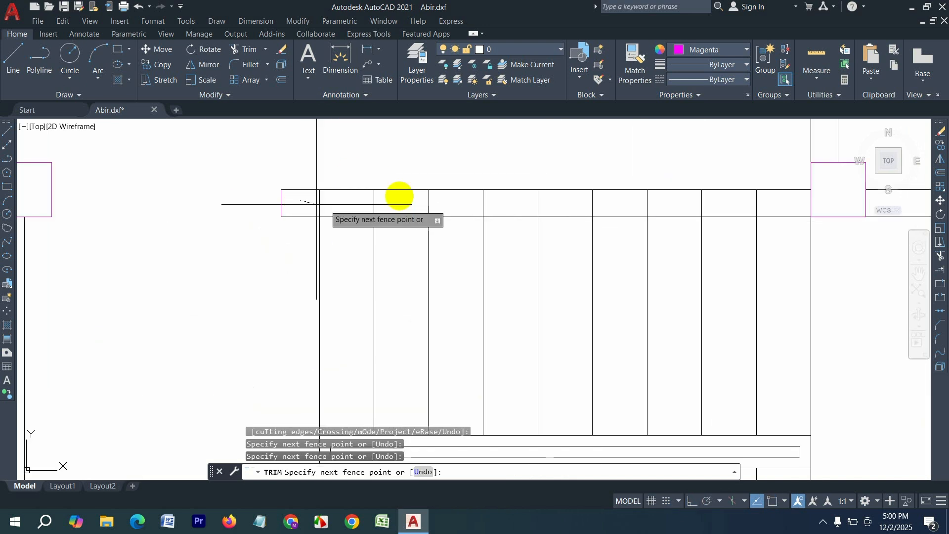
click(787, 208)
key(Return)
scroll(544, 222, down, 3)
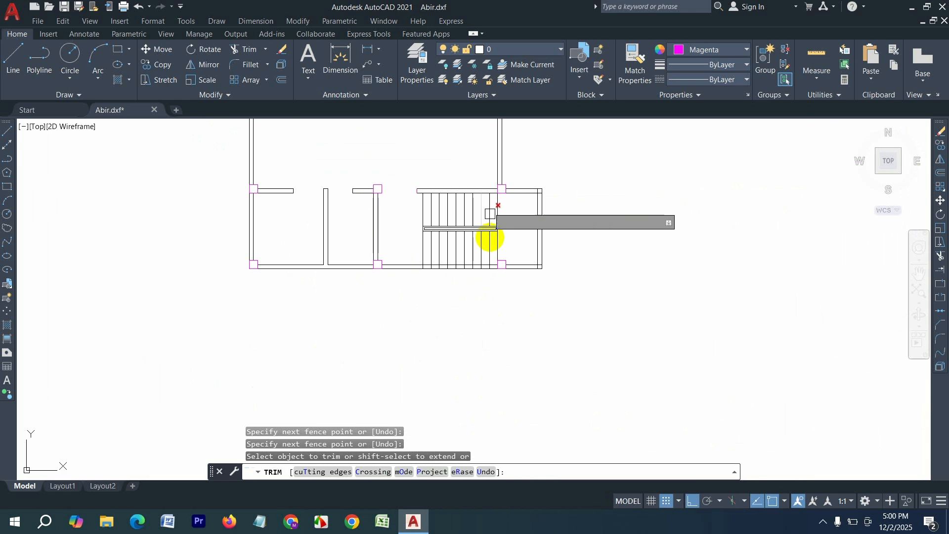
- Trim the stair tread lines crossing the bottom outer wall below the staircase
scroll(445, 247, up, 4)
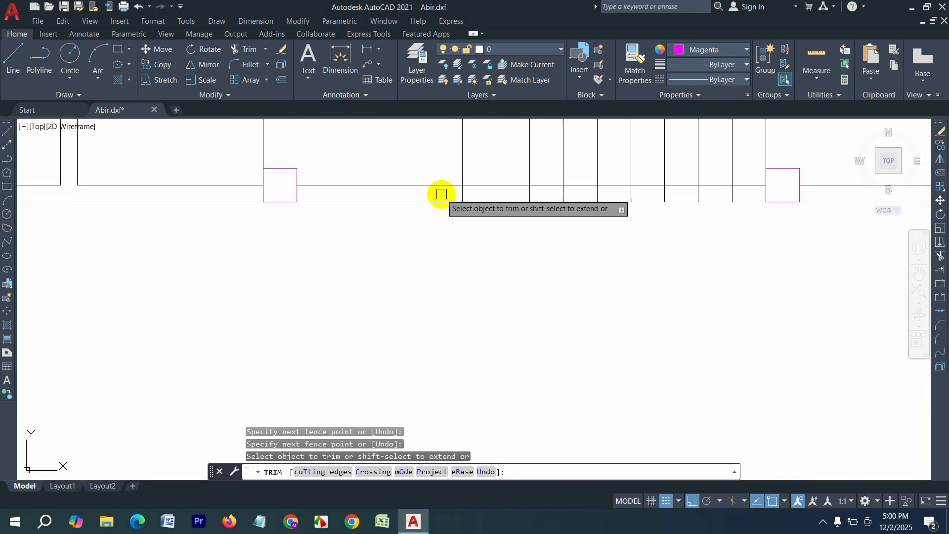
click(752, 192)
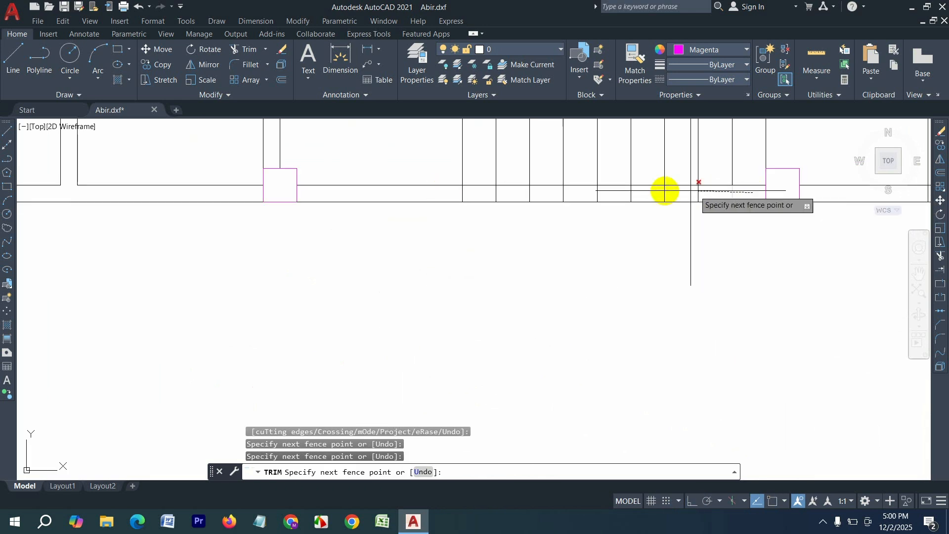
click(451, 193)
key(Return)
scroll(350, 307, down, 4)
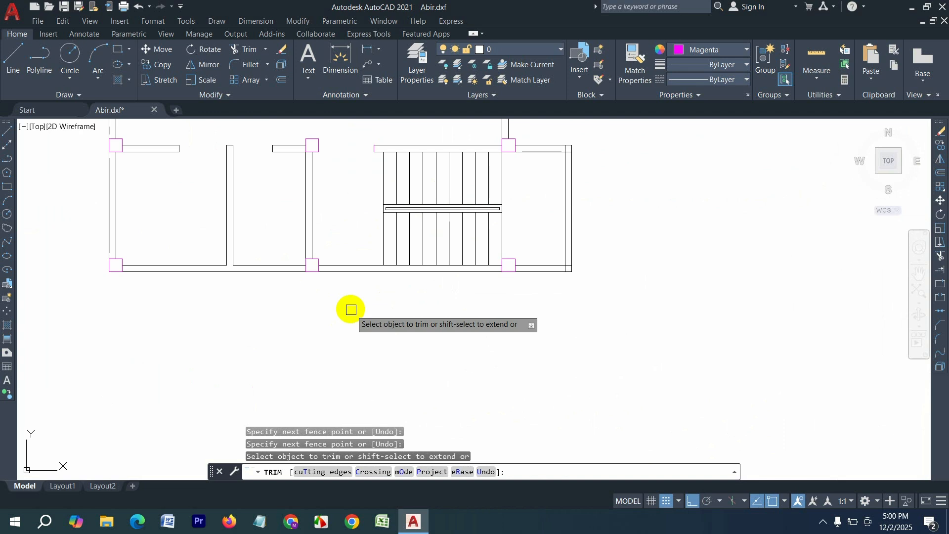
- Trim the overlapping wall lines at the lower and upper right corners of the room beside the staircase
scroll(580, 312, up, 5)
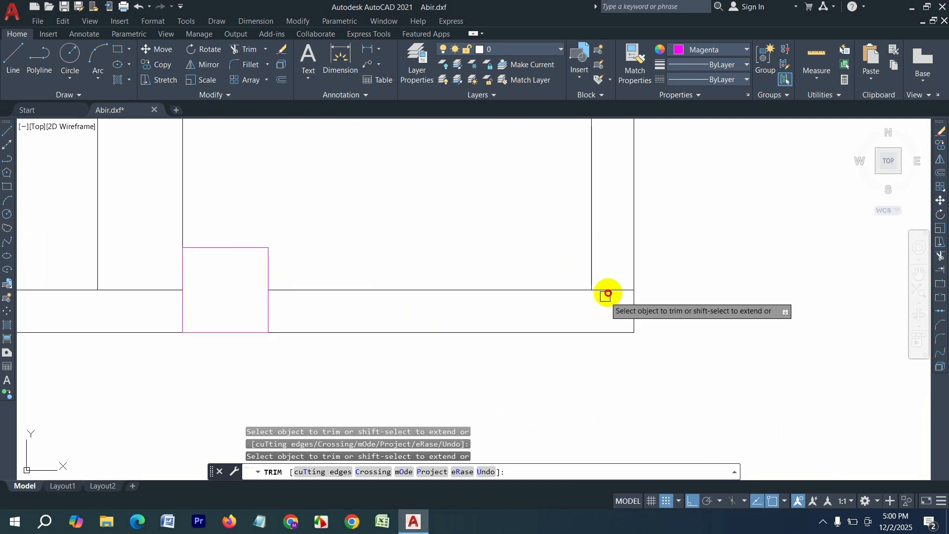
scroll(597, 306, down, 5)
scroll(598, 306, up, 8)
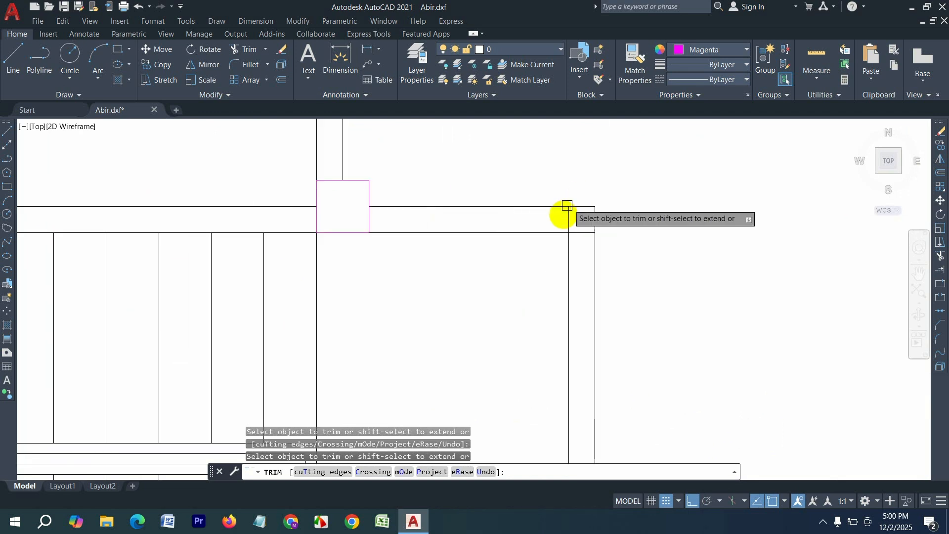
click(576, 206)
click(506, 204)
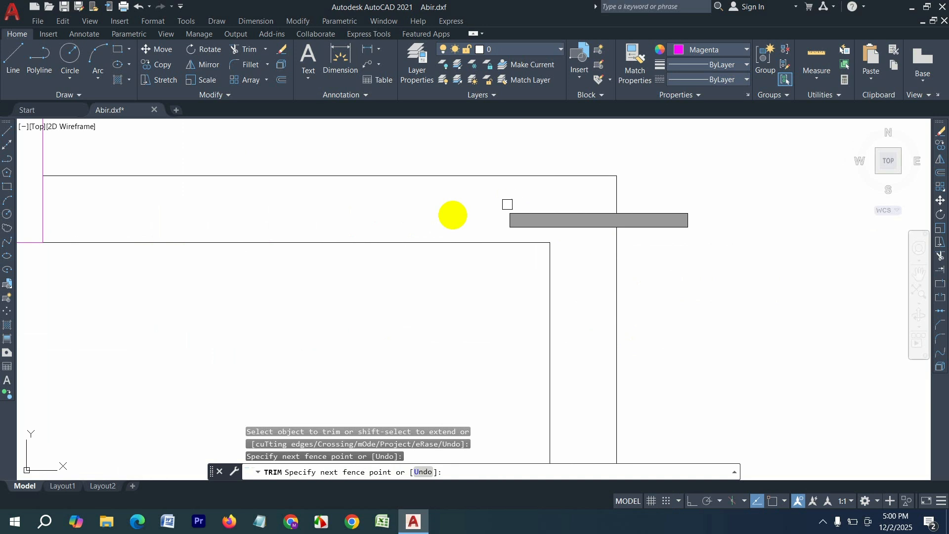
scroll(433, 247, down, 8)
key(Escape)
scroll(514, 229, up, 4)
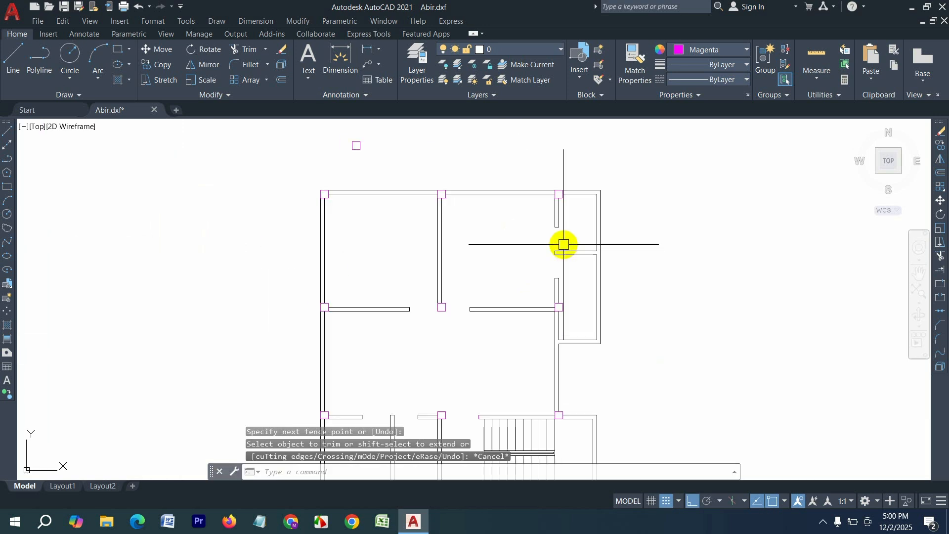
scroll(518, 361, down, 2)
scroll(503, 355, up, 2)
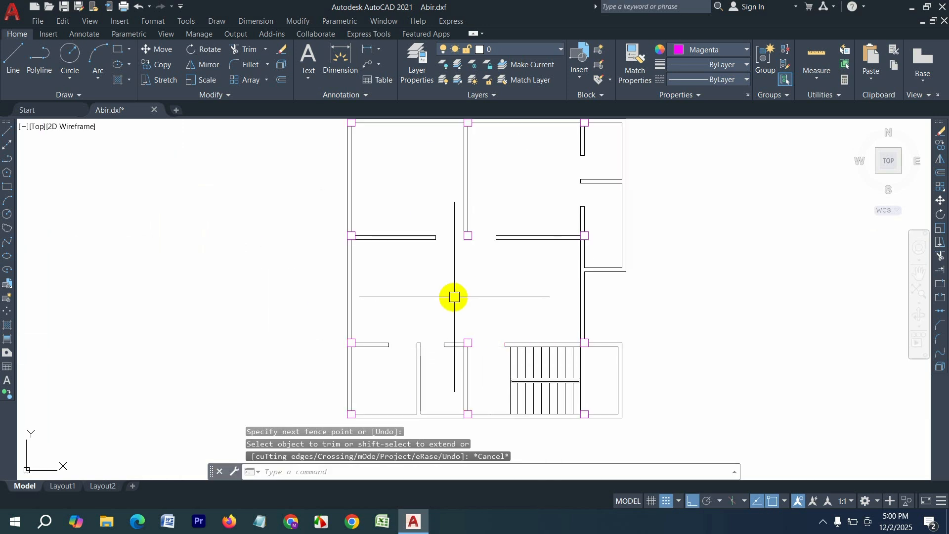
scroll(524, 307, down, 4)
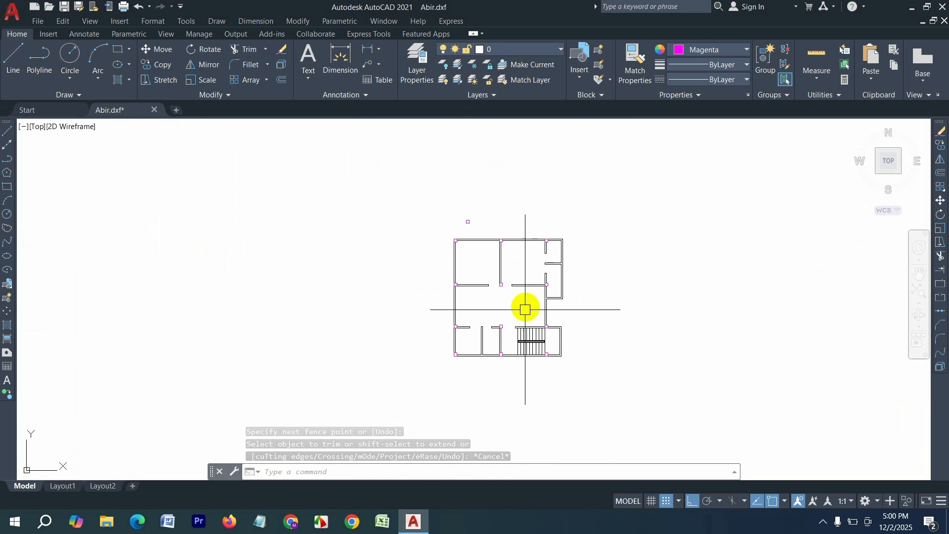
scroll(561, 254, up, 2)
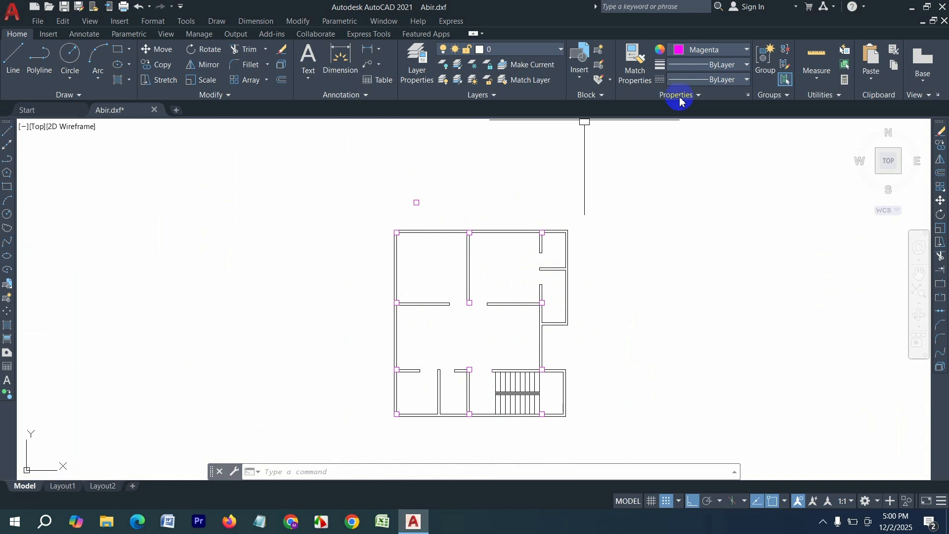
- Set the current colour to Blue and draw a 5' by 5" rectangle in the empty space right of the plan
click(698, 48)
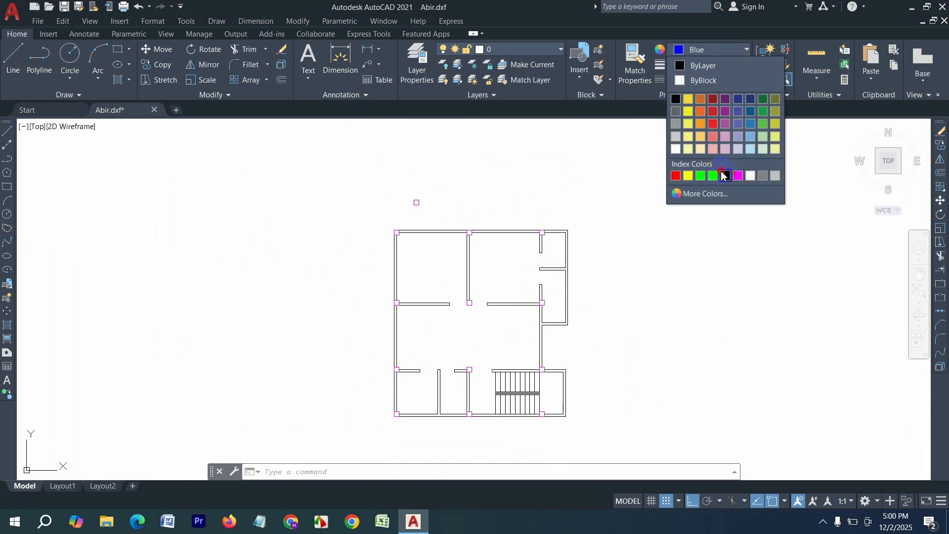
click(723, 176)
scroll(689, 235, up, 2)
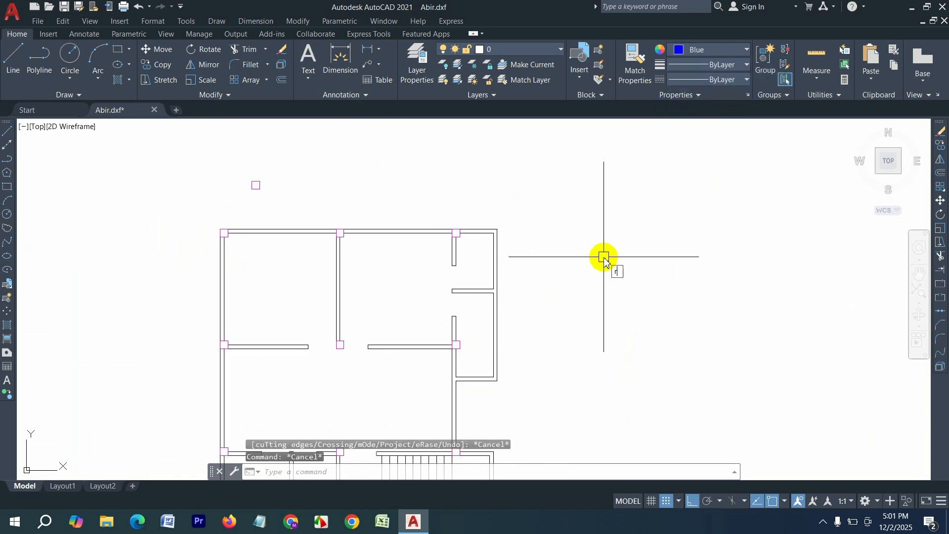
text(c)
key(Return)
click(563, 267)
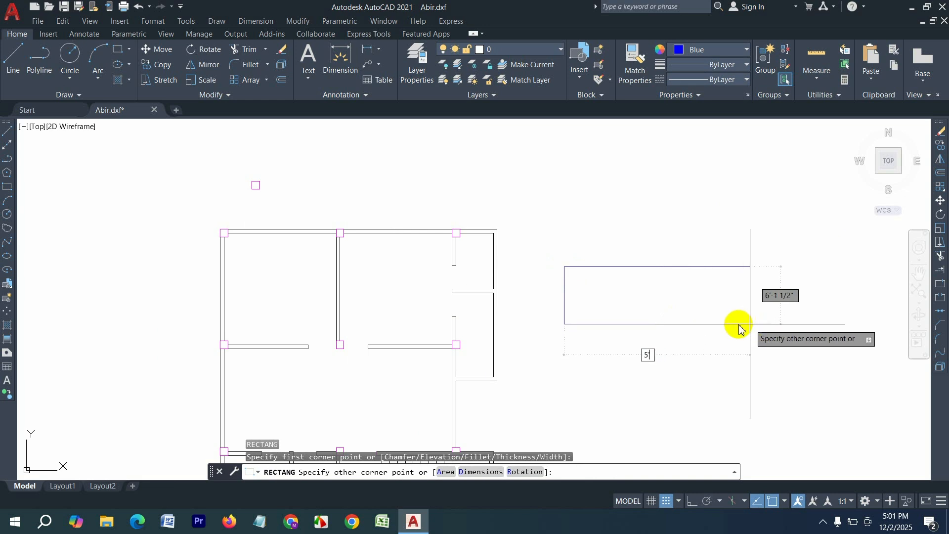
key(Tab)
key(Return)
scroll(576, 287, up, 4)
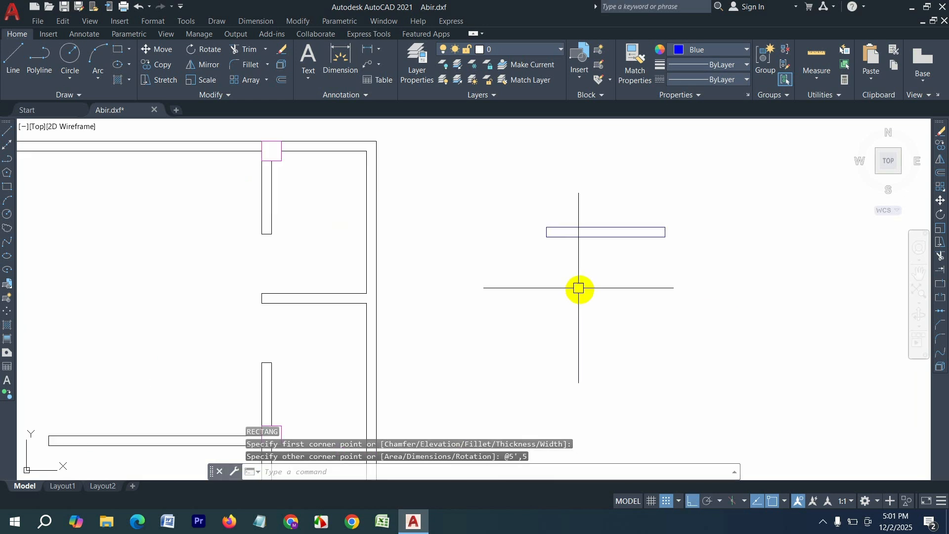
- Draw a 3' by 5" rectangle below the 5' one
key(Return)
click(571, 295)
text(3)
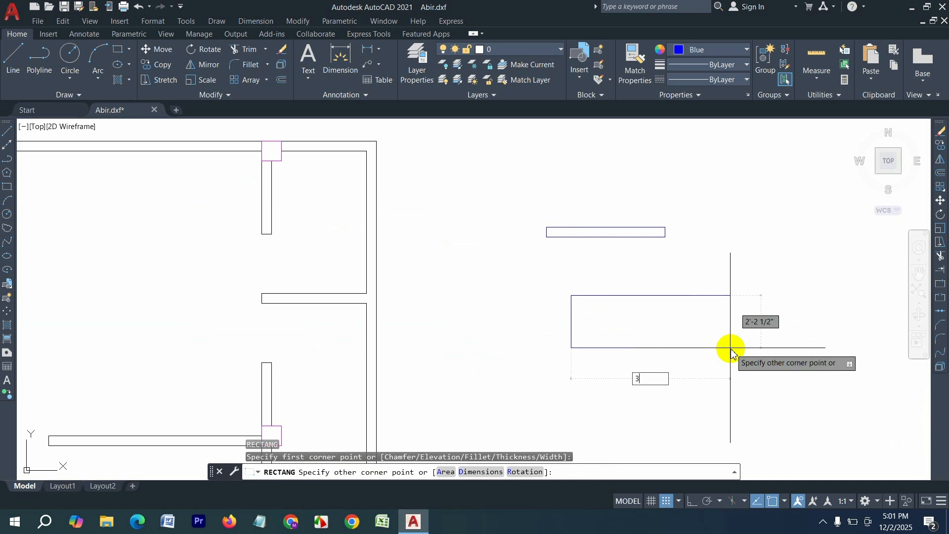
key(Tab)
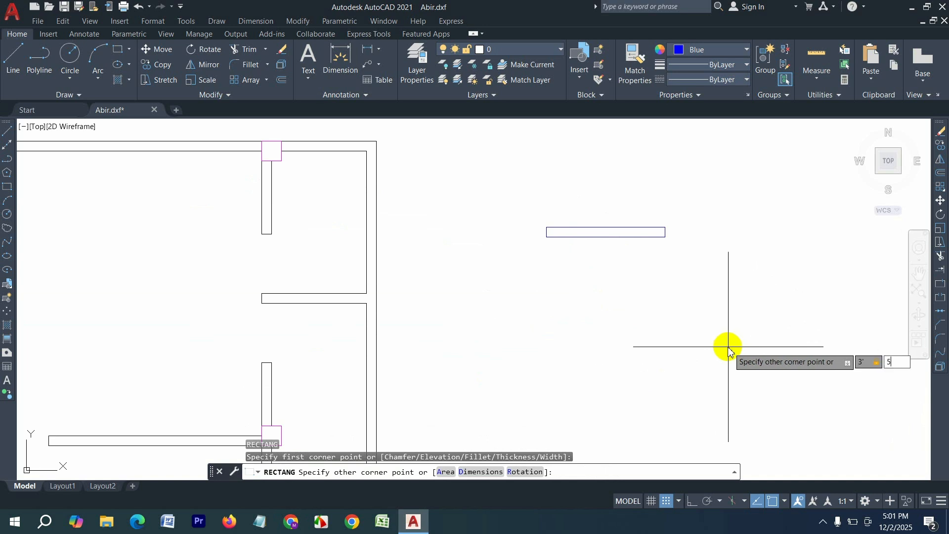
text(5)
key(Return)
- Finish the 3' by 5" rectangle and draw a 2' by 5" rectangle below it
key(Return)
click(580, 337)
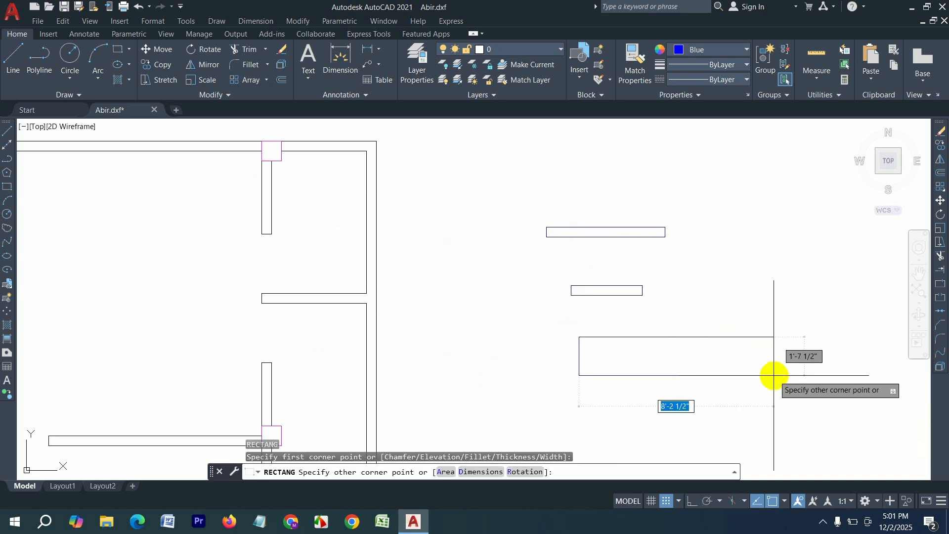
text(2')
key(Tab)
text(5)
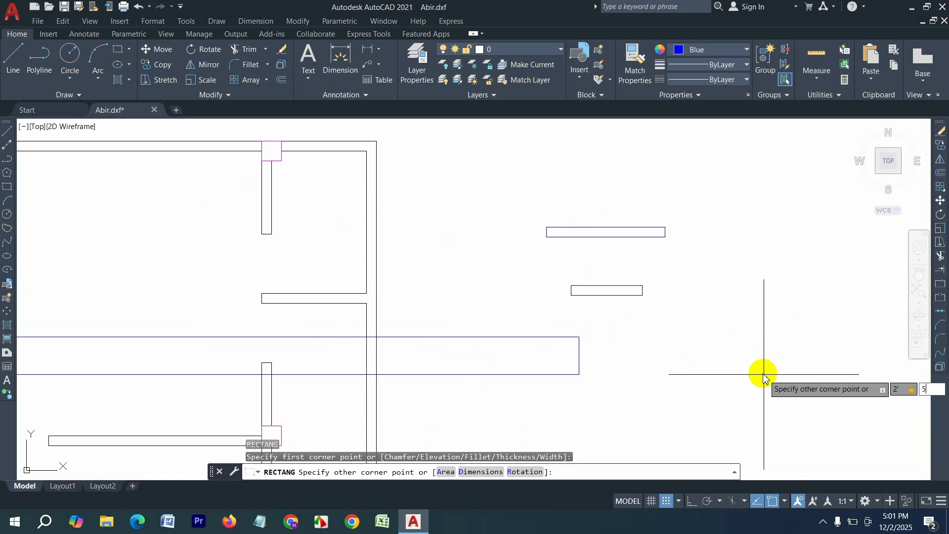
key(Return)
- Offset the 2', 3' and 5' blue rectangles inward by 2" to form window symbols
text(o)
key(Return)
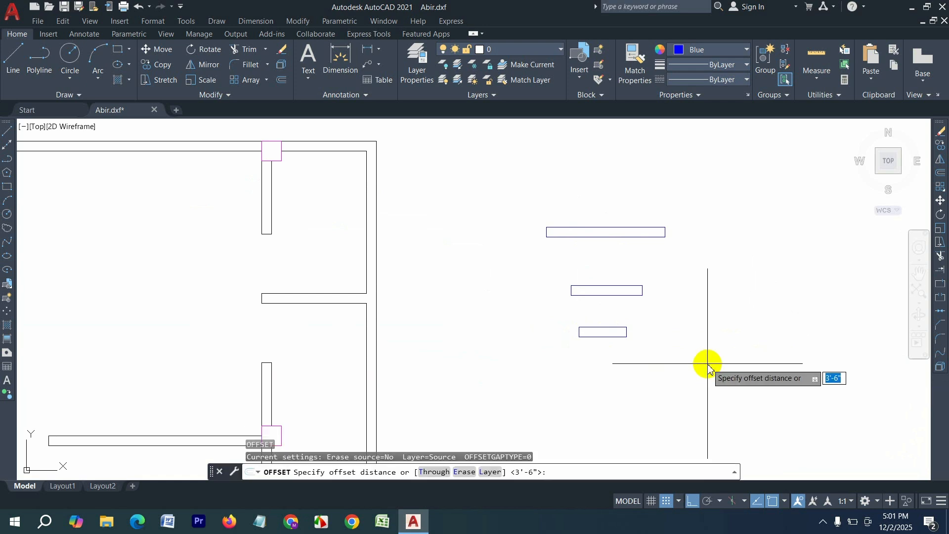
text(2)
key(Return)
scroll(600, 341, up, 6)
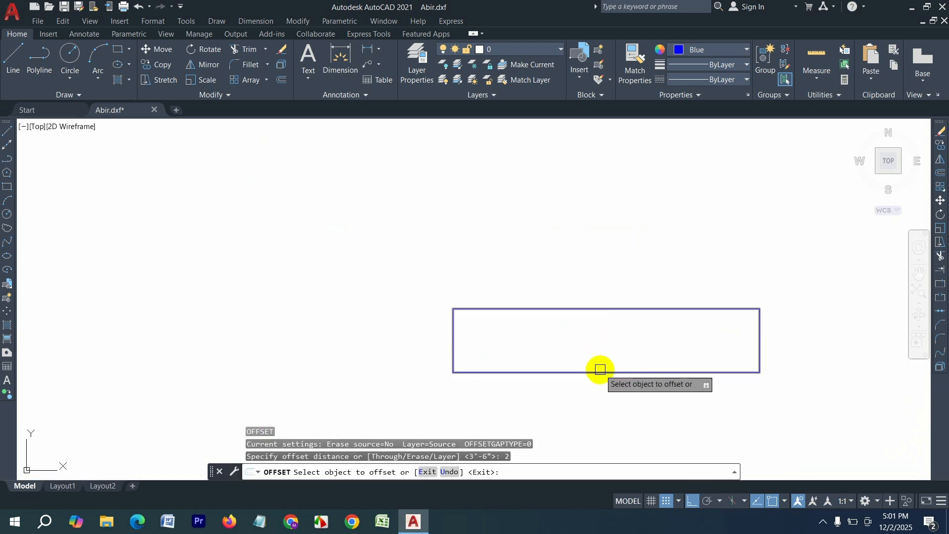
click(600, 370)
click(604, 338)
scroll(604, 339, down, 6)
scroll(608, 318, up, 4)
click(608, 311)
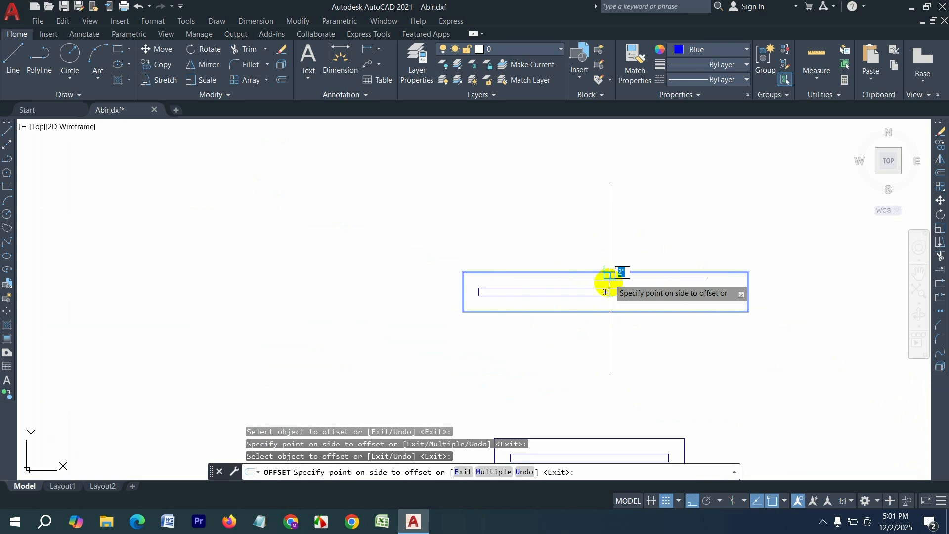
click(608, 291)
scroll(608, 290, down, 5)
scroll(609, 288, up, 4)
click(610, 287)
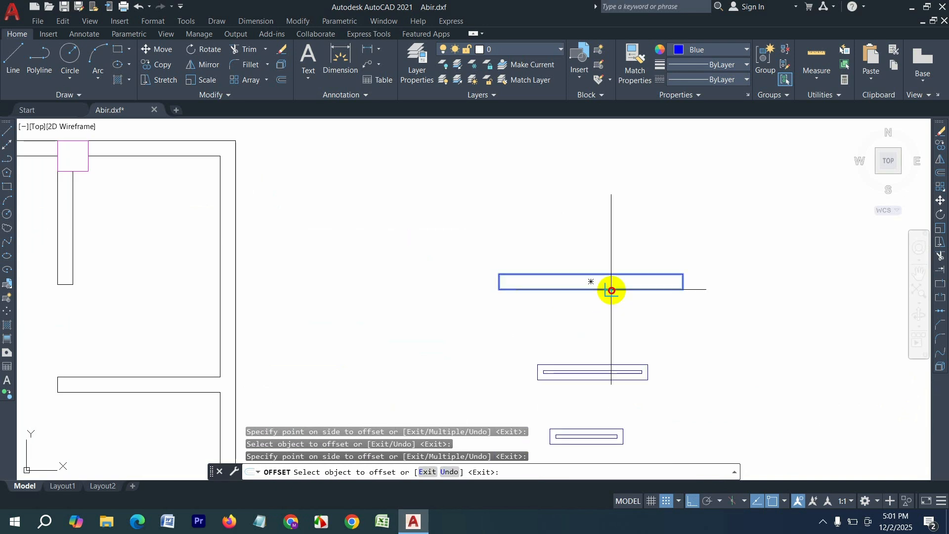
scroll(610, 286, up, 4)
click(608, 277)
scroll(606, 282, down, 6)
key(Escape)
- Copy the 5' window symbol from its midpoint onto the top outer wall of the upper left and upper middle rooms
click(673, 310)
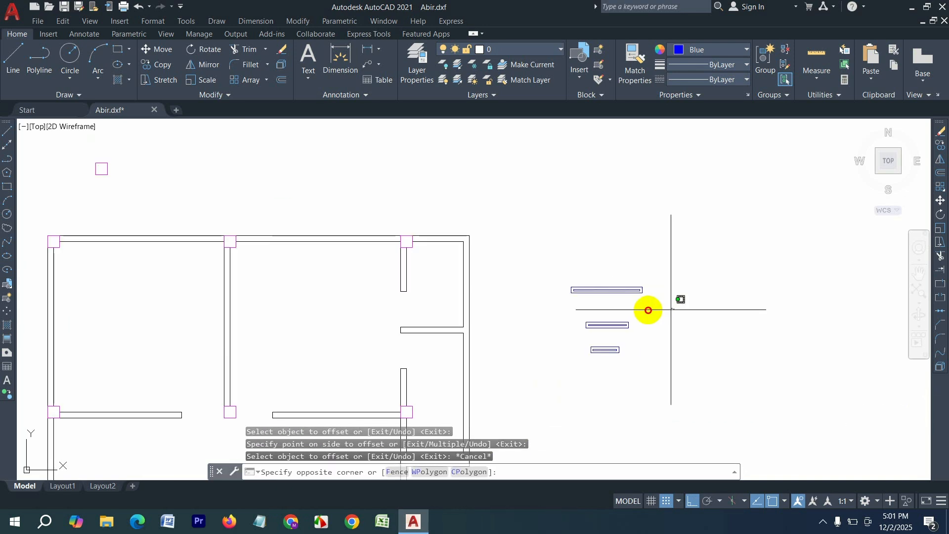
click(522, 239)
text(co)
key(Return)
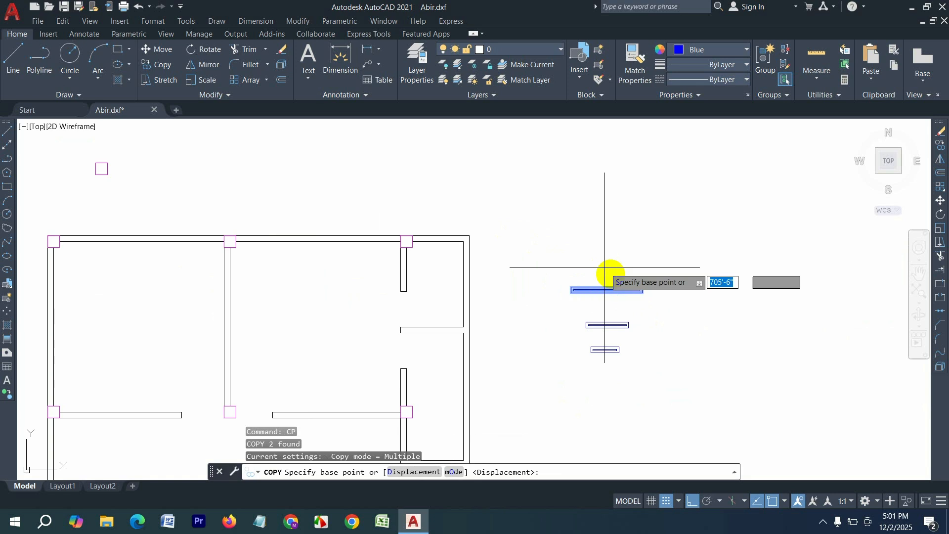
scroll(606, 279, up, 4)
click(617, 288)
scroll(694, 292, down, 4)
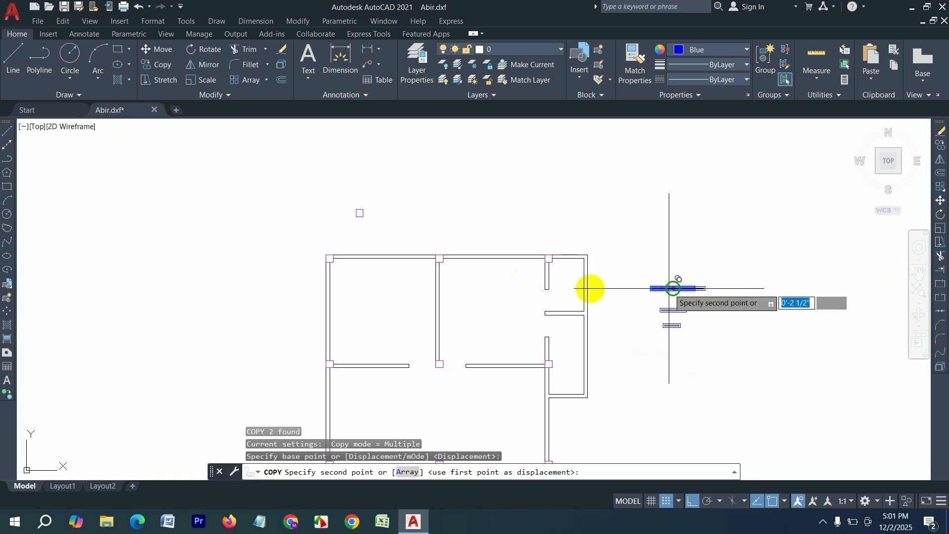
click(385, 257)
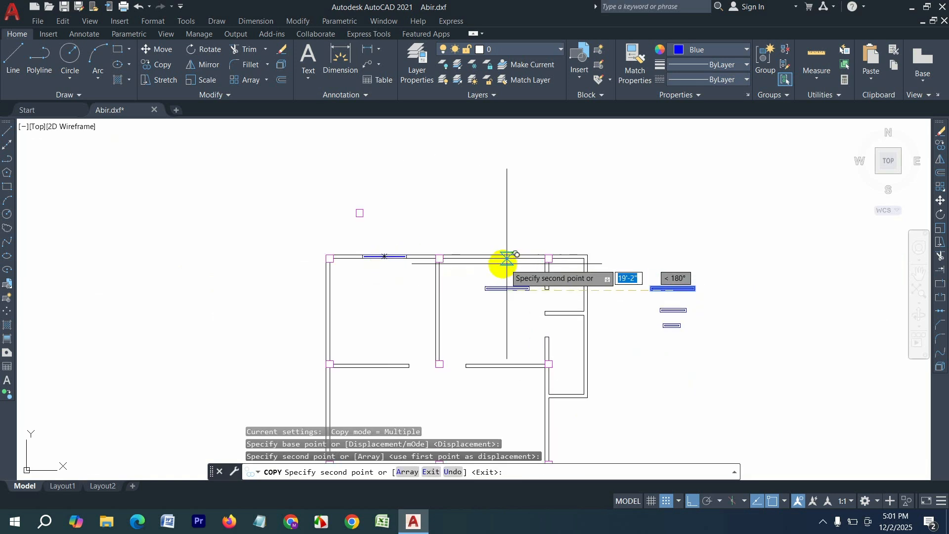
click(492, 256)
scroll(447, 228, down, 4)
scroll(472, 303, up, 4)
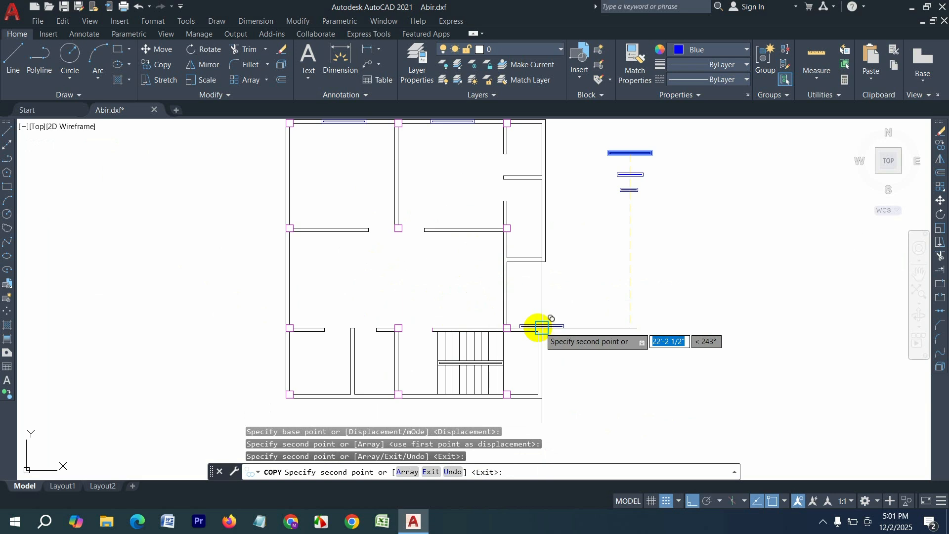
scroll(493, 335, down, 4)
scroll(430, 306, up, 2)
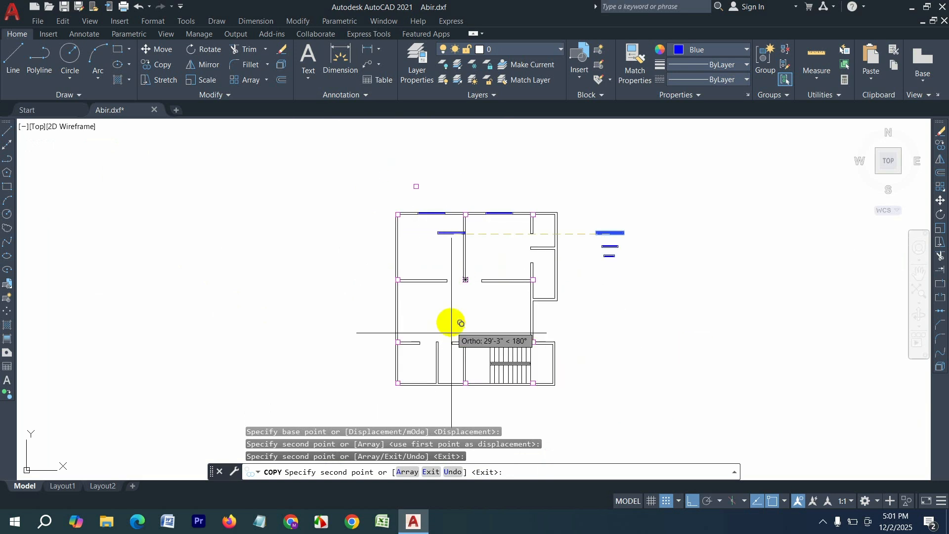
scroll(563, 341, up, 3)
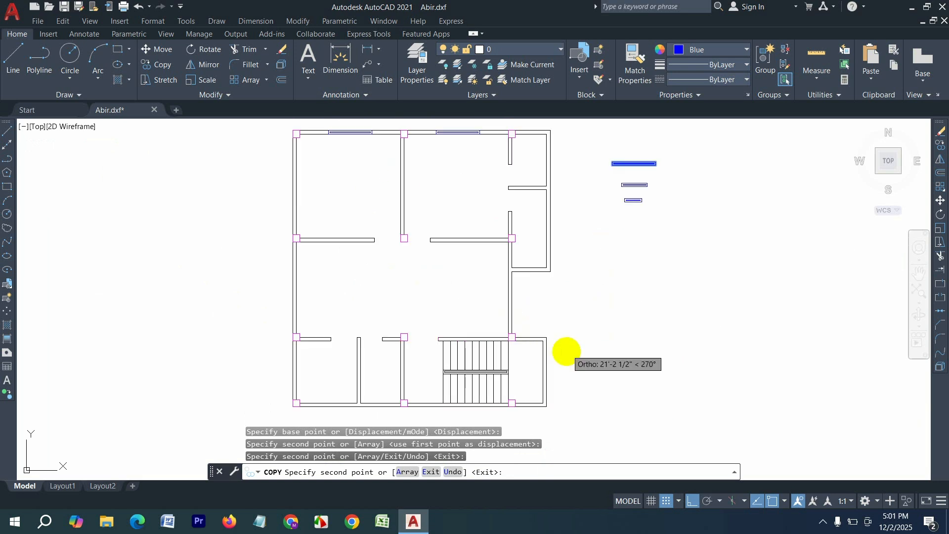
scroll(548, 316, down, 3)
key(Escape)
- Rotate the original 5' window symbol beside the plan to vertical about its right end
scroll(618, 240, up, 6)
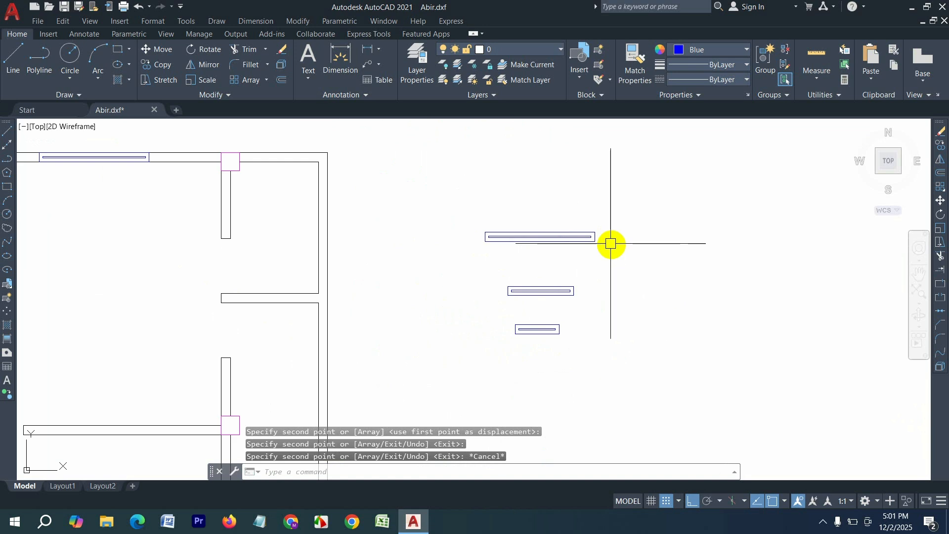
click(614, 256)
click(477, 197)
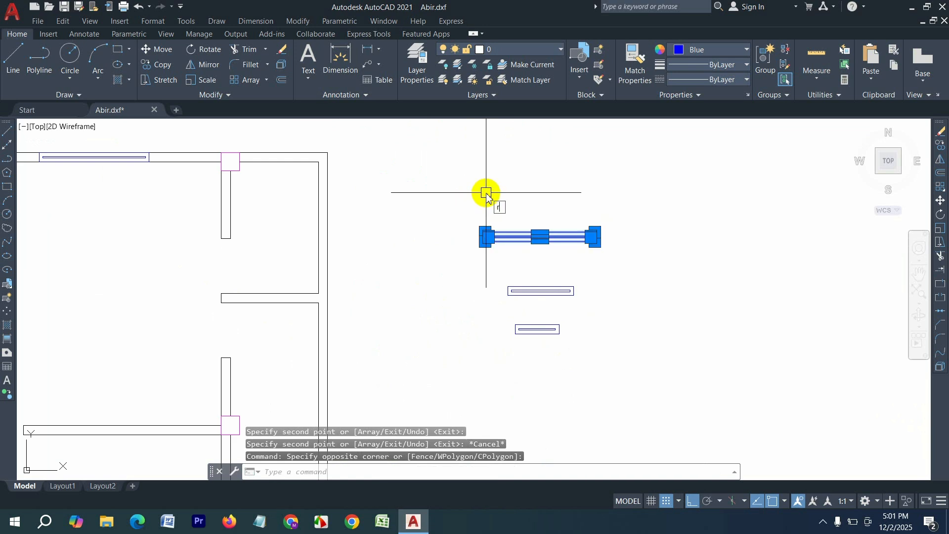
text(ro)
key(Return)
click(599, 239)
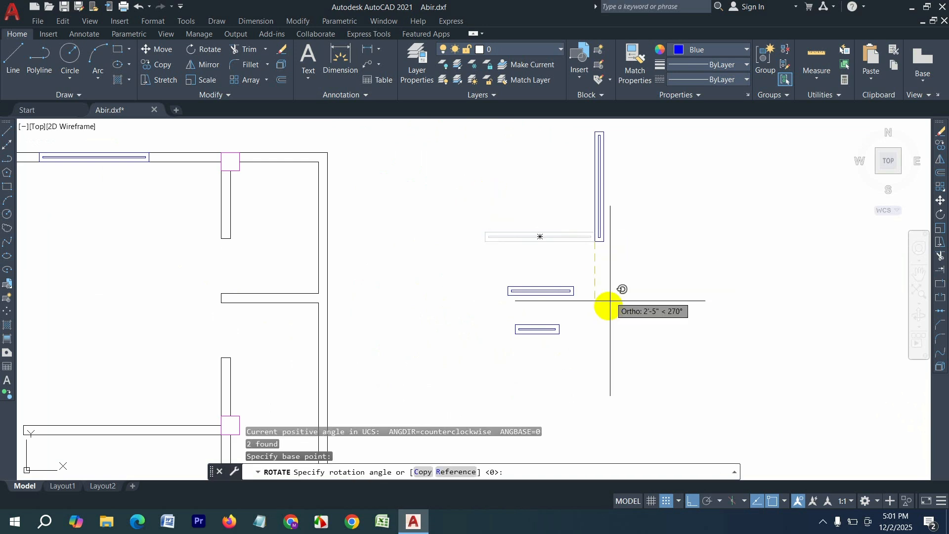
click(632, 254)
- Copy the vertical 5' window symbol from its midpoint onto the left outer wall of the upper left and middle rooms
click(631, 255)
click(560, 121)
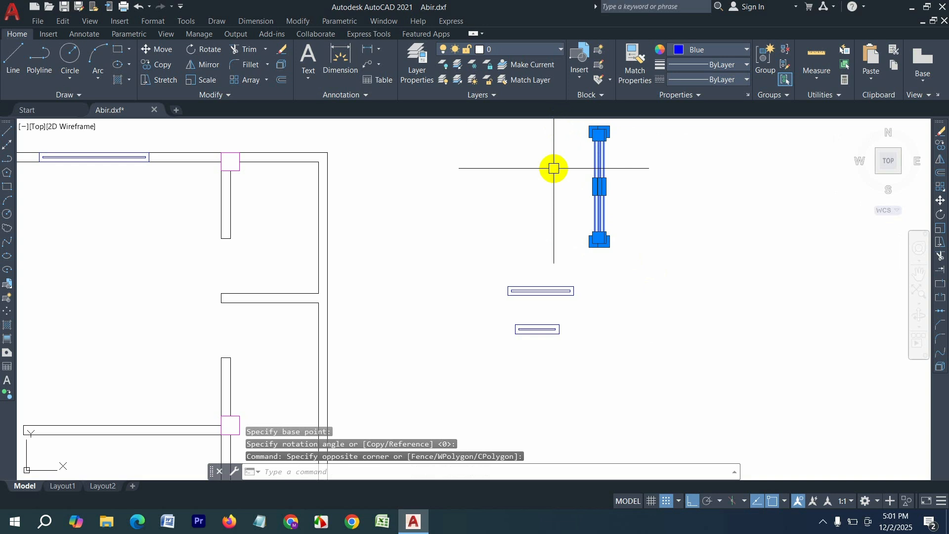
text(co)
key(Return)
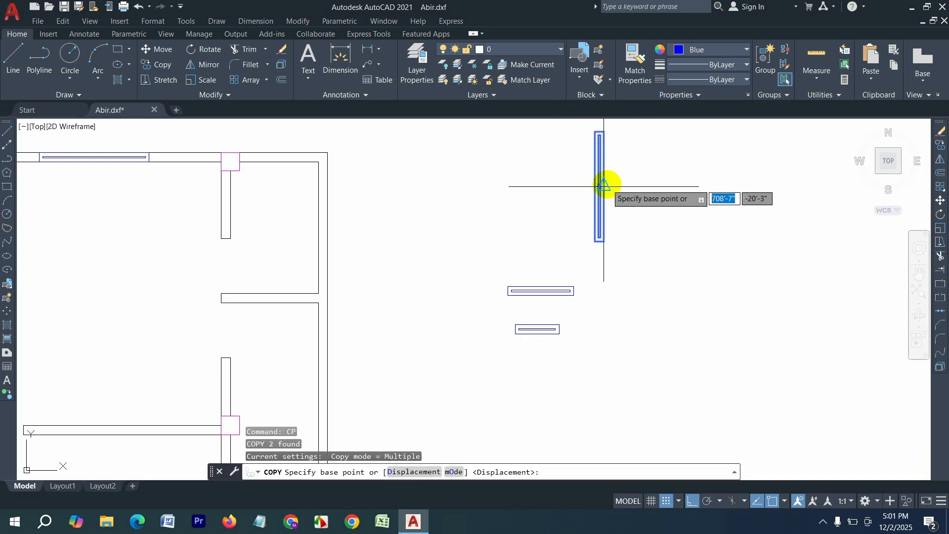
click(599, 187)
scroll(652, 195, down, 6)
scroll(434, 210, up, 3)
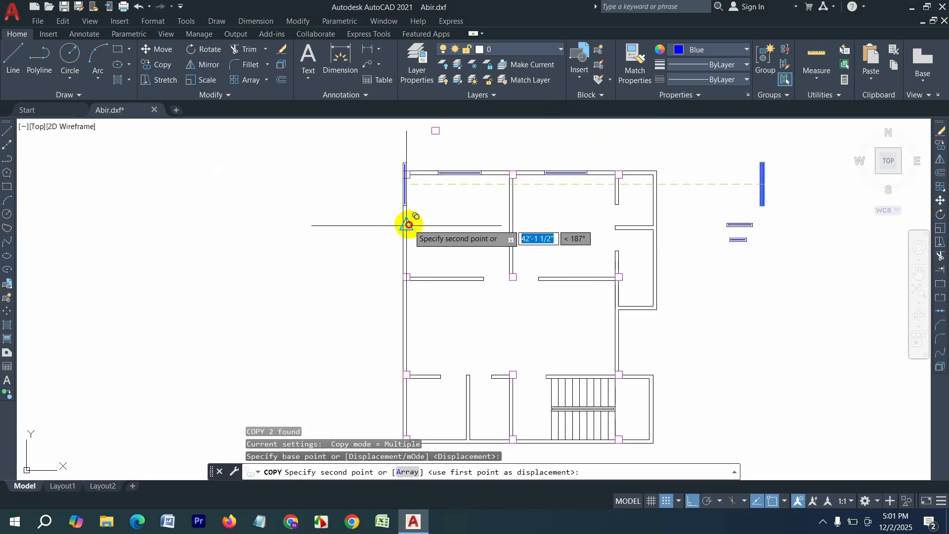
click(409, 225)
scroll(433, 193, down, 2)
scroll(424, 265, up, 4)
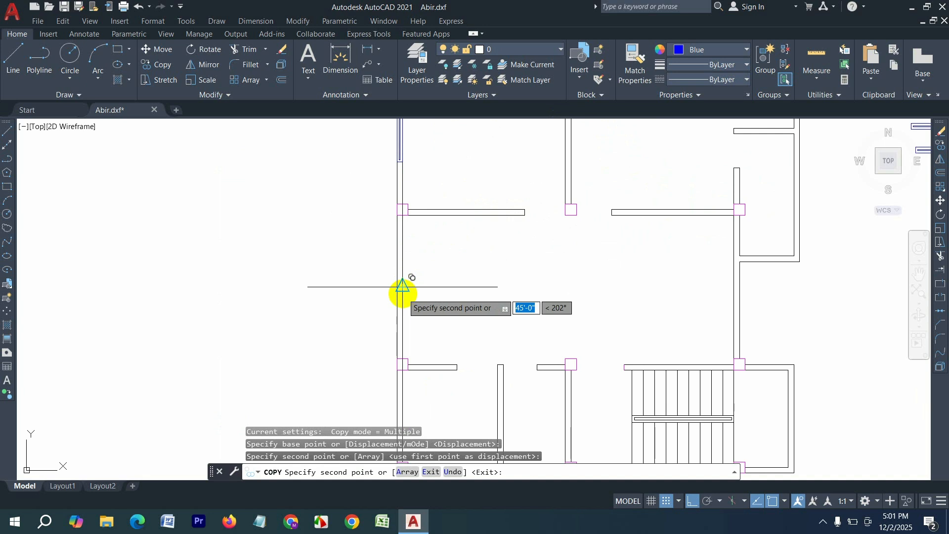
click(403, 289)
- Place further copies of the vertical 5' window on the right walls of the room beside the staircase and the middle room
scroll(508, 280, down, 6)
scroll(593, 317, up, 4)
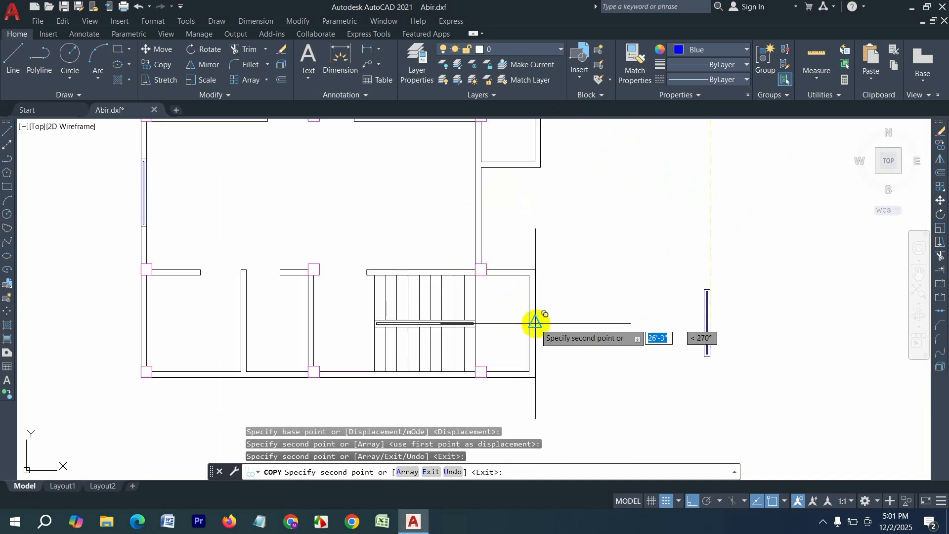
scroll(543, 331, down, 5)
scroll(523, 298, up, 3)
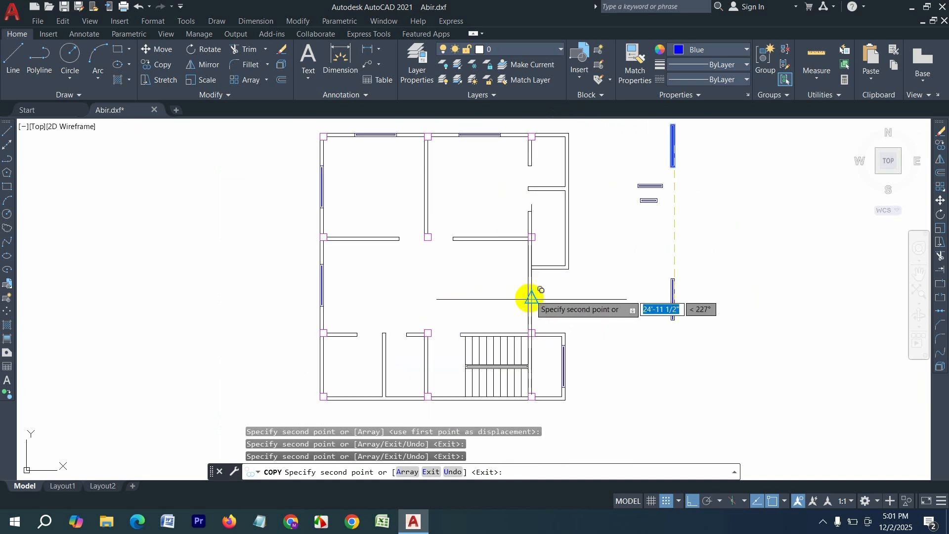
click(528, 299)
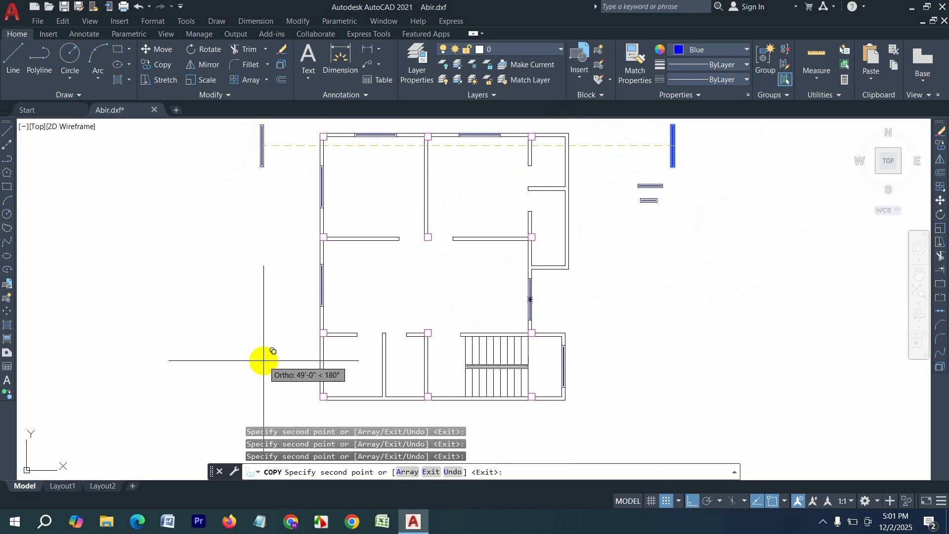
key(Escape)
- Copy the 3' window symbol from its midpoint onto the bottom outer wall of the lower left room
scroll(483, 254, down, 2)
scroll(555, 227, up, 6)
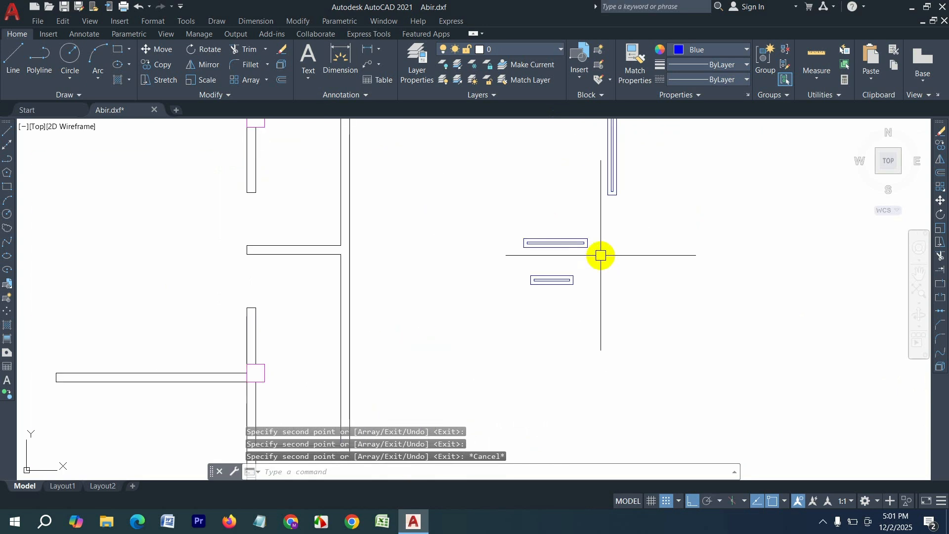
click(600, 255)
click(511, 231)
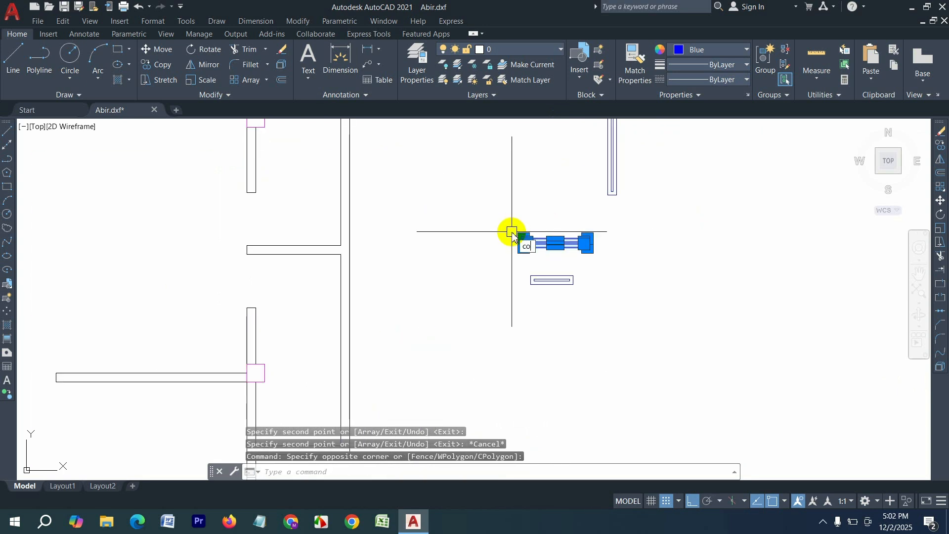
key(Return)
click(546, 239)
scroll(563, 232, down, 6)
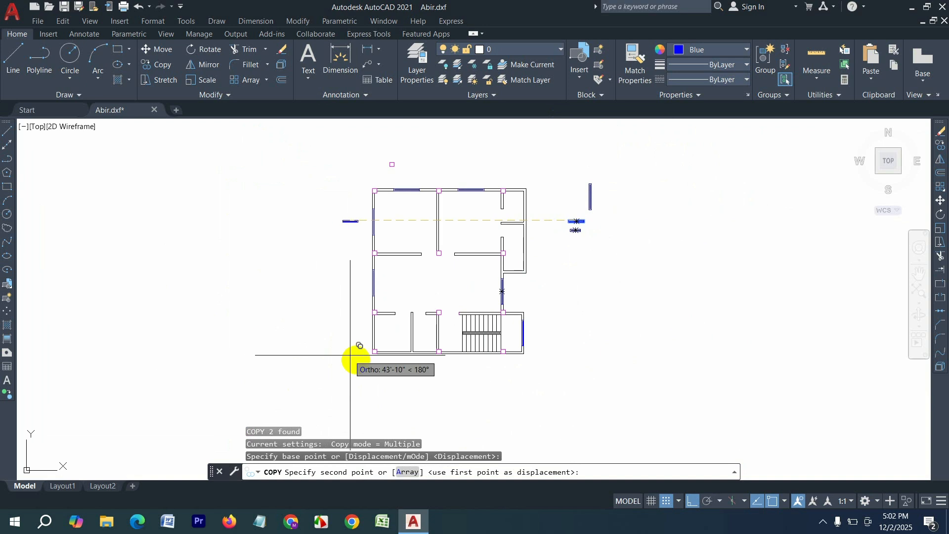
scroll(351, 355, up, 4)
click(413, 339)
scroll(441, 359, up, 3)
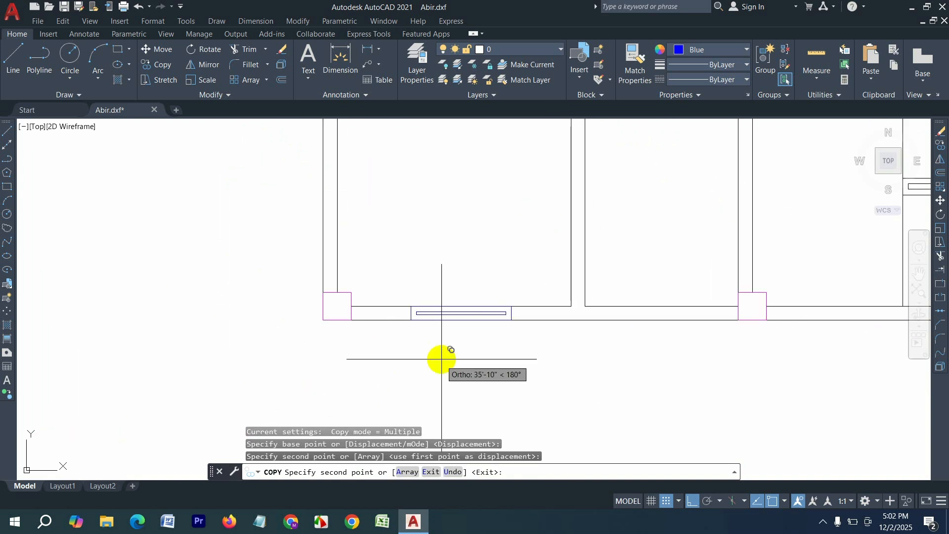
key(Escape)
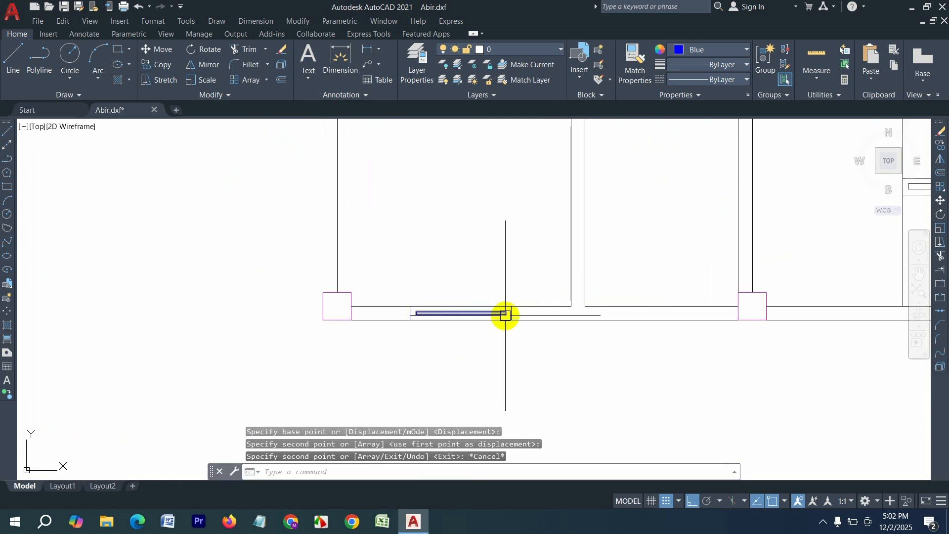
scroll(453, 316, down, 5)
scroll(525, 269, up, 4)
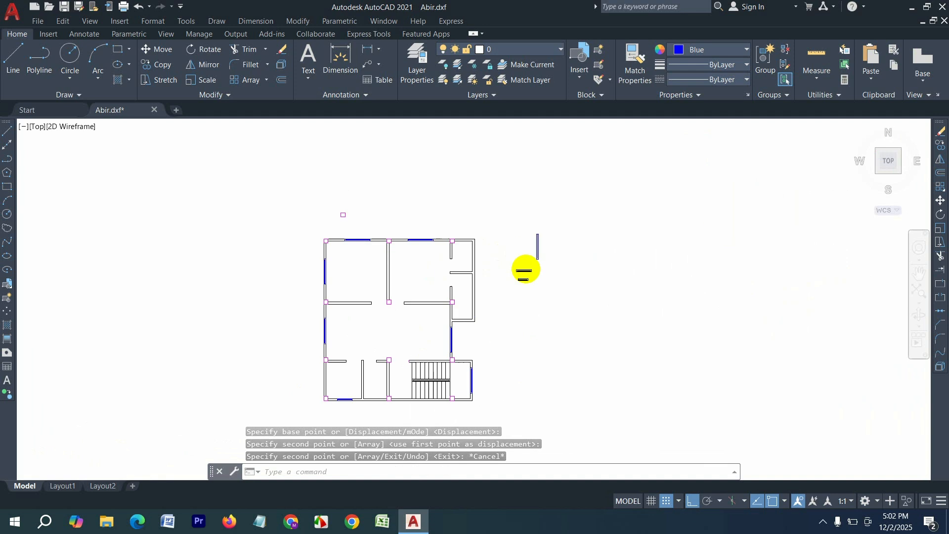
click(523, 301)
click(487, 295)
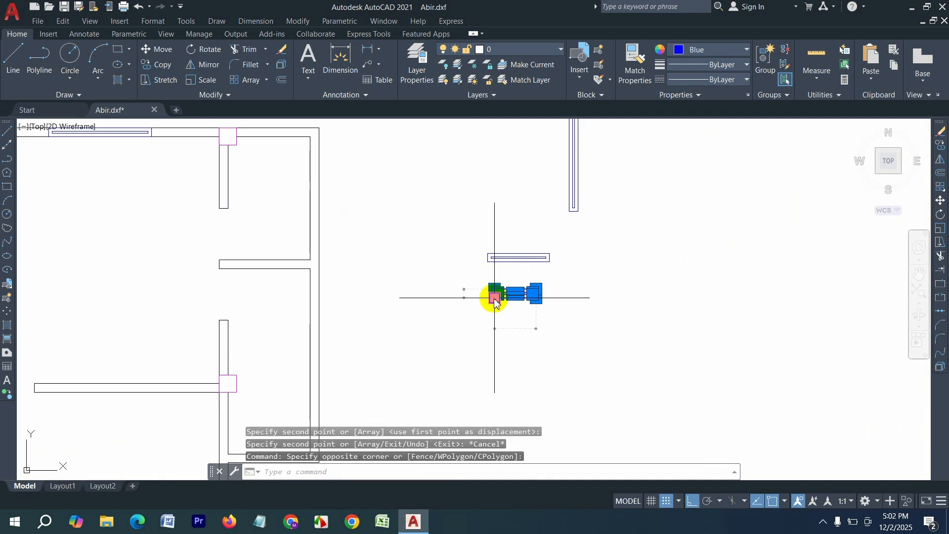
mouse_move(496, 300)
key(Escape)
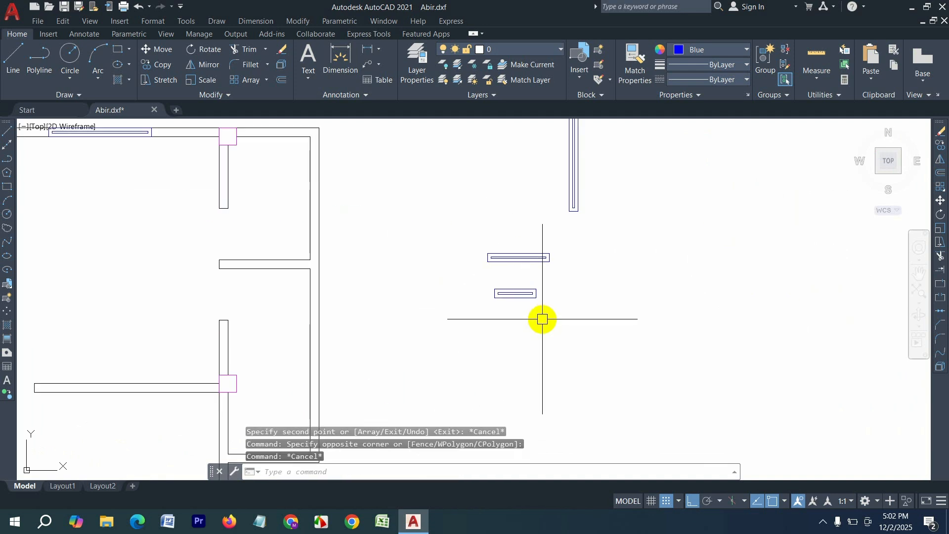
- Copy the 2' window symbol from its midpoint onto the top outer wall of the small upper right room
click(558, 317)
click(473, 279)
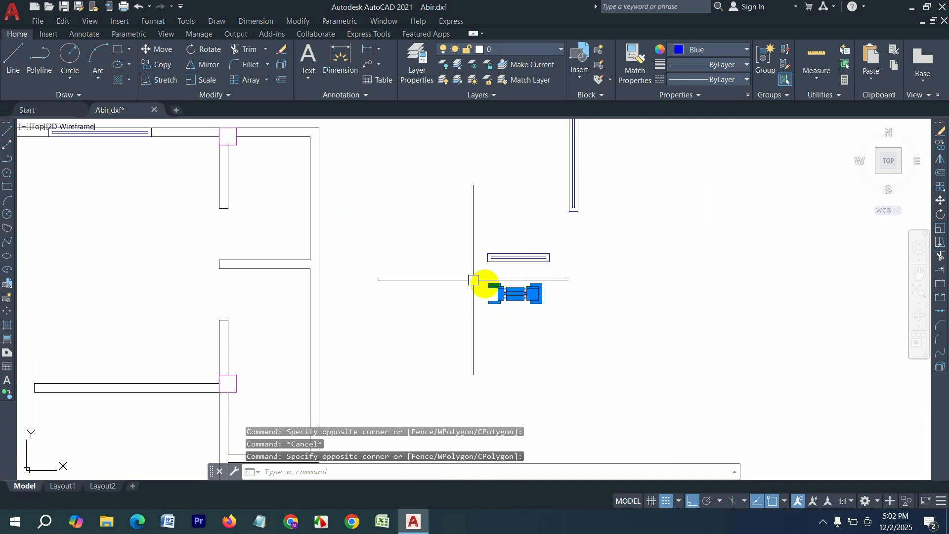
text(co)
key(Return)
click(514, 298)
scroll(608, 307, down, 4)
scroll(467, 247, up, 4)
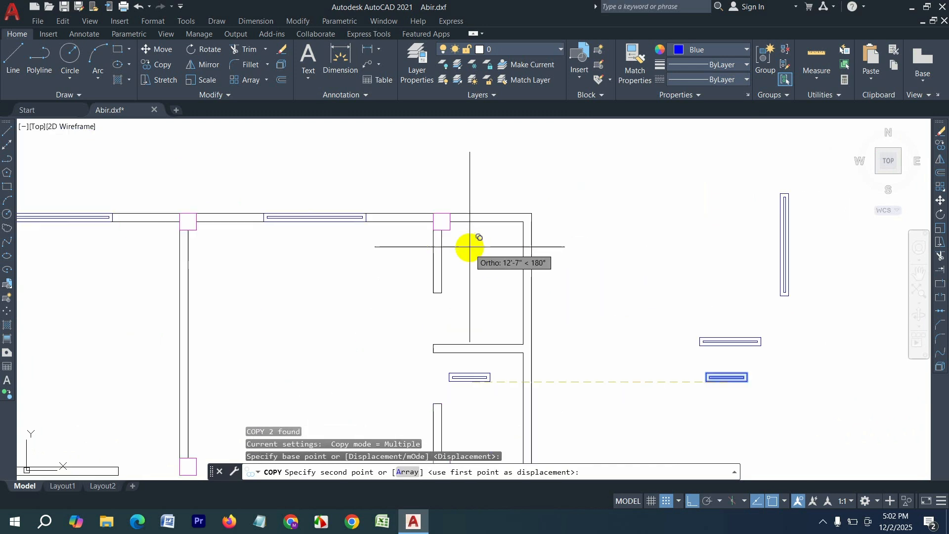
click(485, 215)
- Place another copy of the 2' window at the bottom wall of the small room left of the staircase
scroll(343, 281, down, 4)
scroll(356, 337, up, 3)
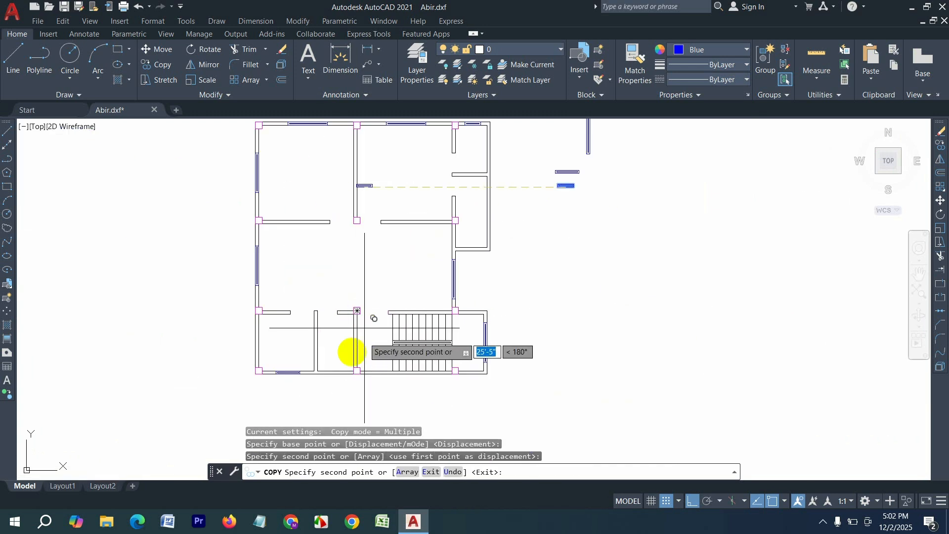
scroll(351, 352, up, 4)
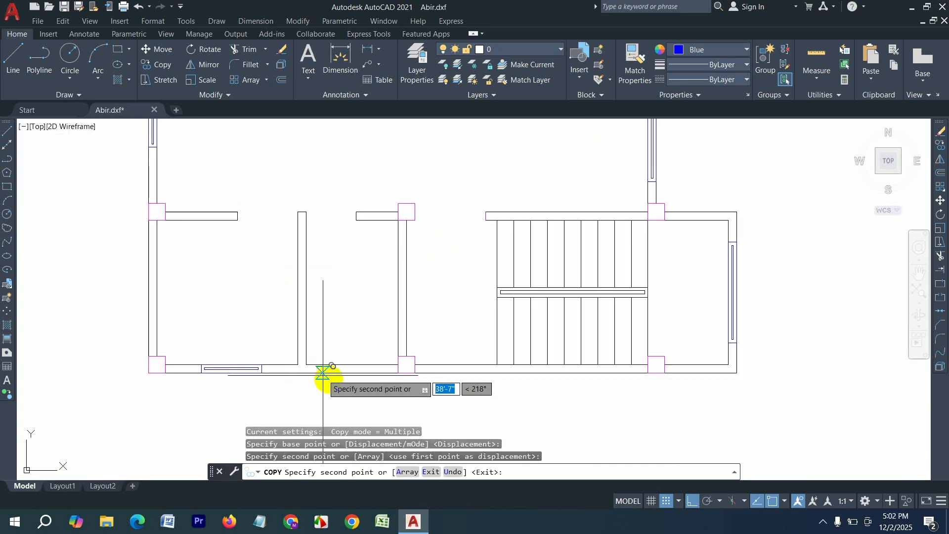
click(351, 364)
scroll(377, 359, up, 5)
key(Escape)
- Move the 2' window copy down from its upper right corner so it sits within the bottom outer wall
click(412, 339)
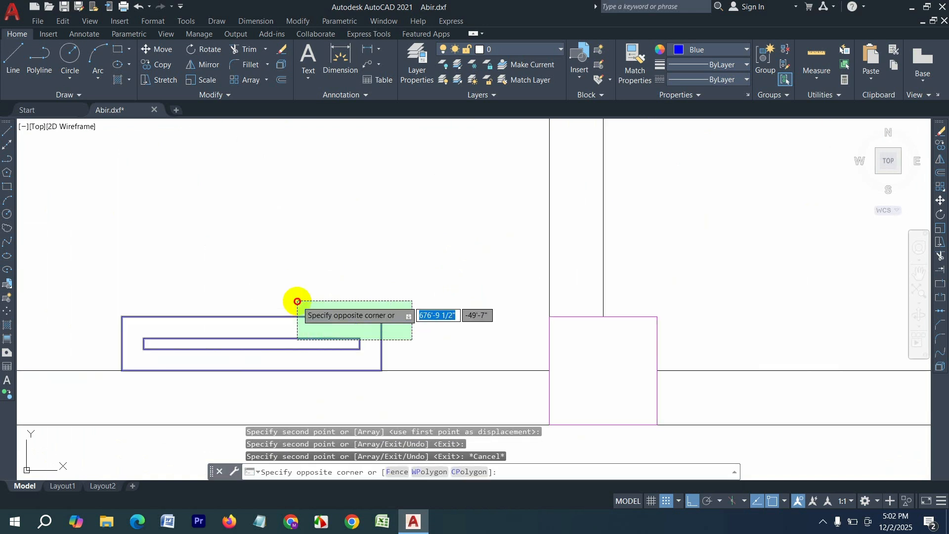
click(310, 303)
text(m)
key(Return)
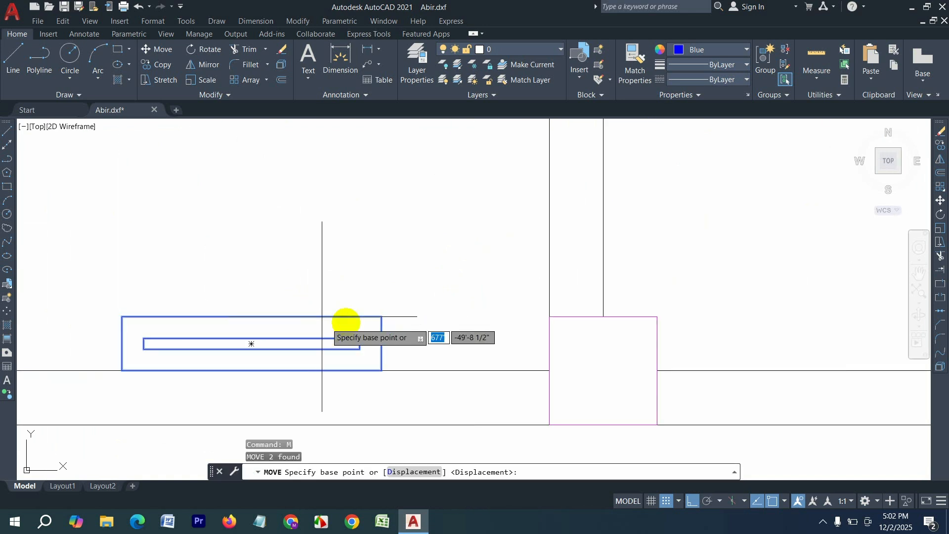
click(381, 316)
click(381, 371)
scroll(384, 366, down, 5)
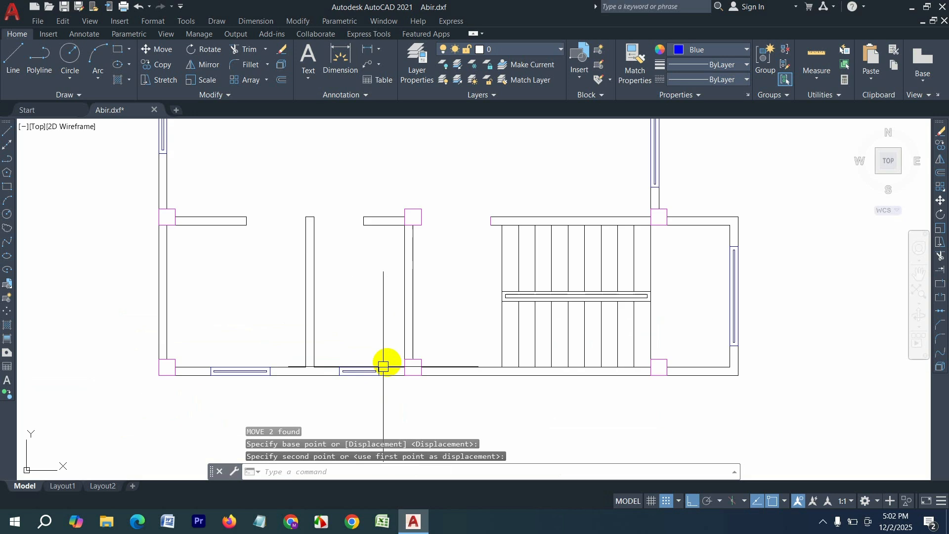
scroll(536, 376, down, 6)
scroll(668, 276, up, 2)
- Erase the original window symbols beside the plan and the spare magenta column square above it
click(694, 283)
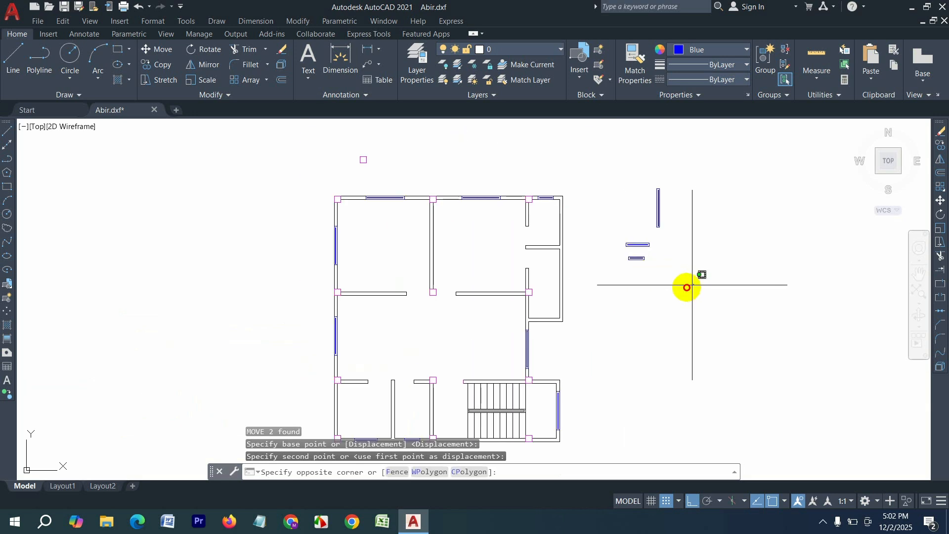
click(625, 177)
key(Delete)
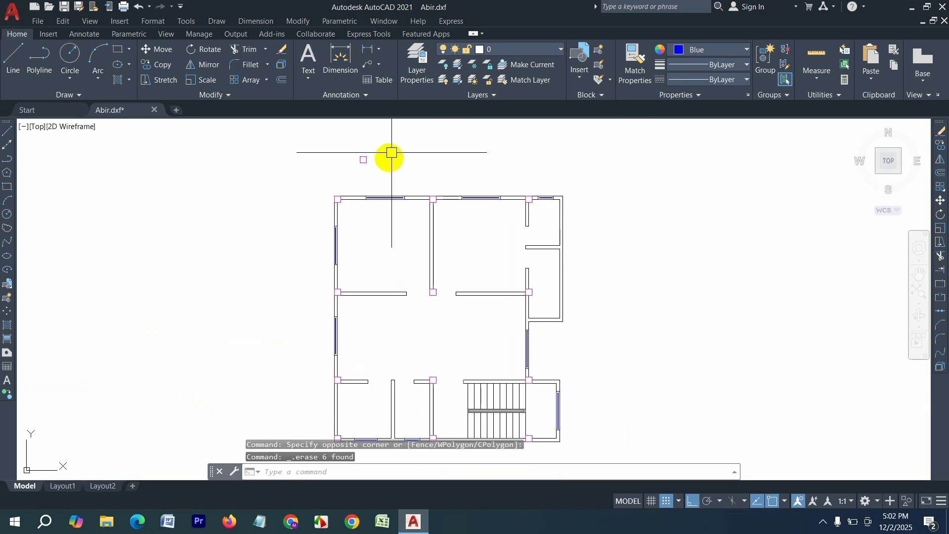
click(386, 175)
click(348, 144)
key(Delete)
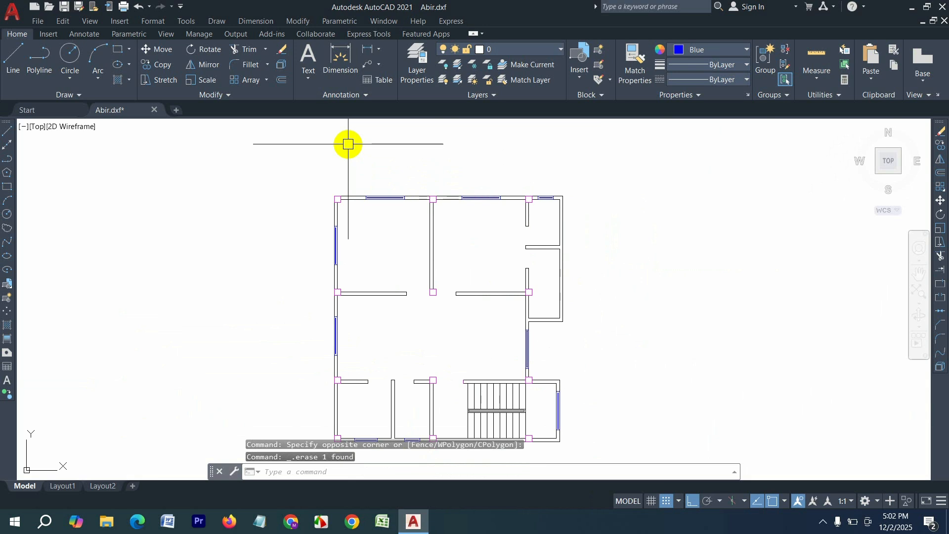
- Set the current object colour to ByLayer
scroll(444, 235, up, 2)
scroll(337, 269, down, 4)
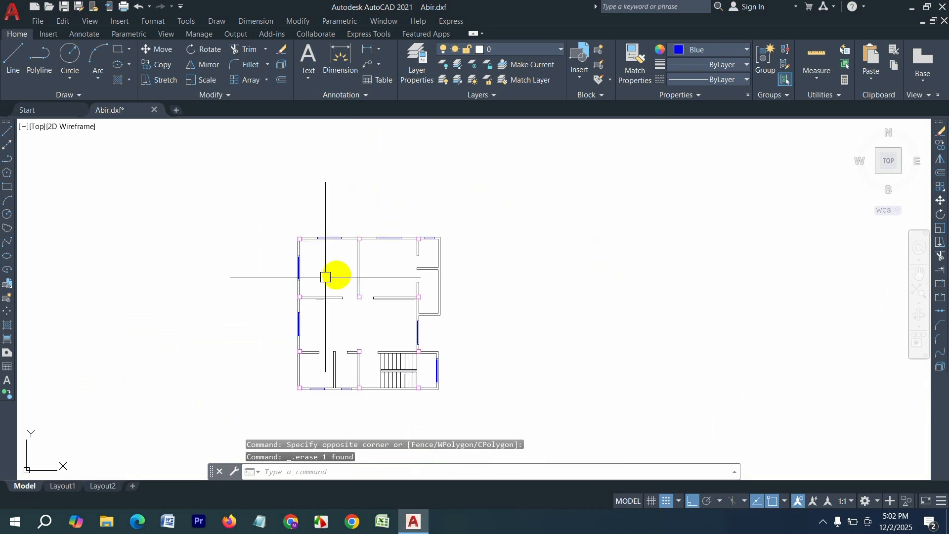
scroll(326, 263, up, 6)
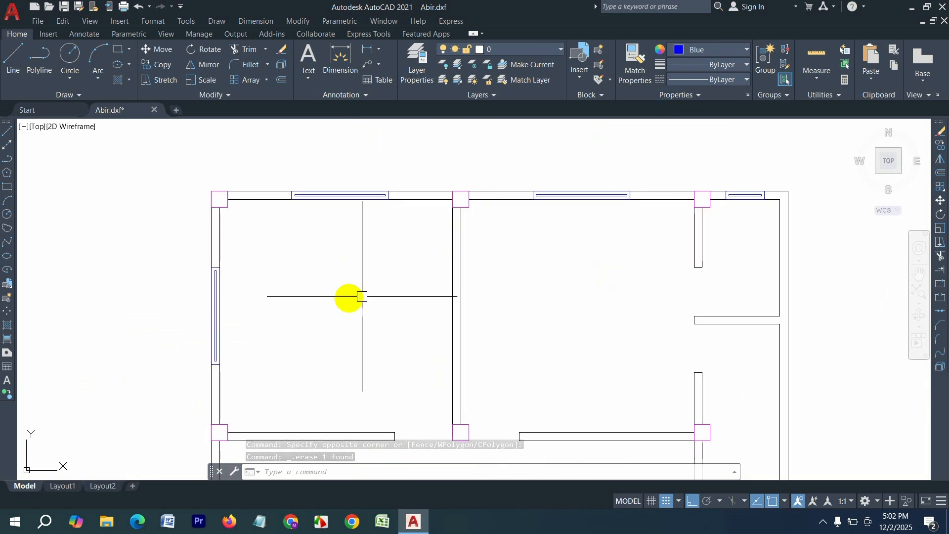
scroll(303, 353, up, 2)
scroll(306, 347, down, 2)
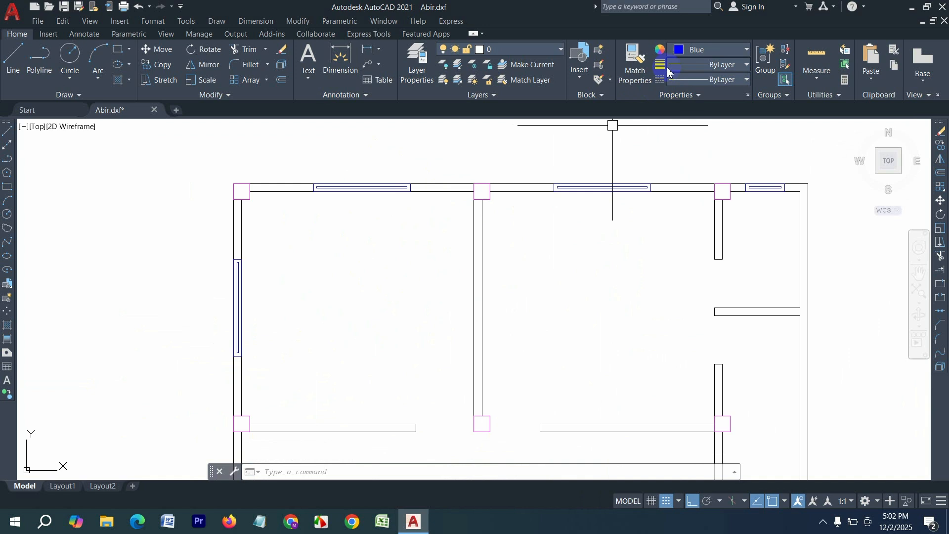
click(699, 51)
key(Escape)
key(Escape)
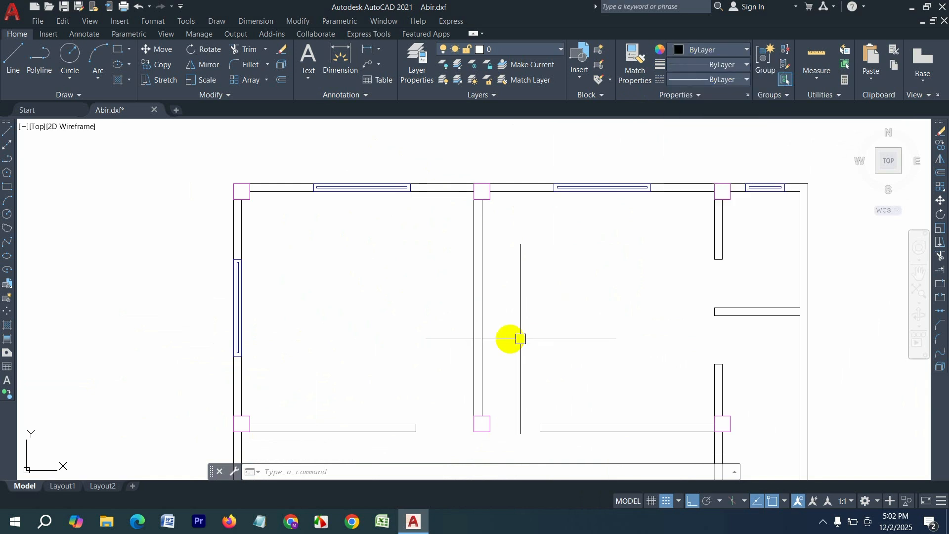
- Start a multiline text box inside the upper left room with a text height of 10"
text(t)
key(Return)
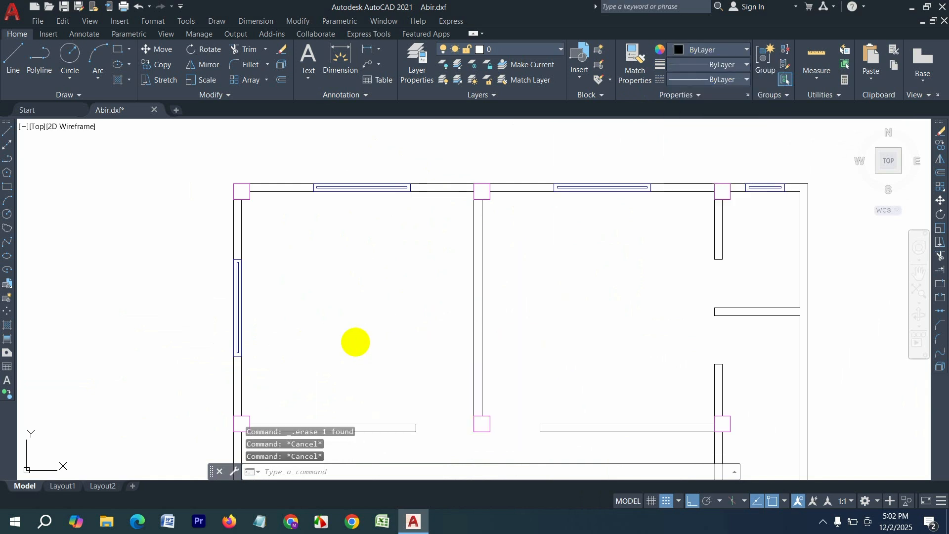
click(272, 271)
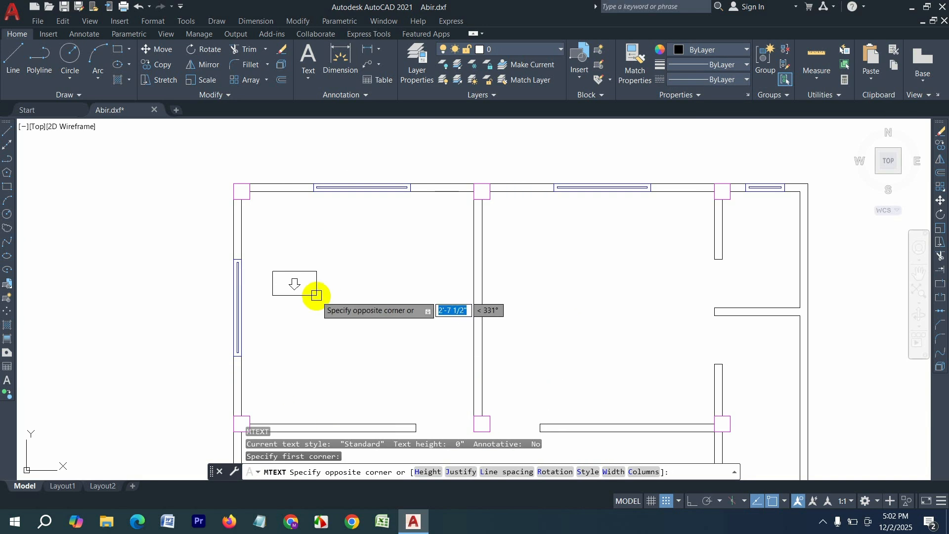
click(454, 373)
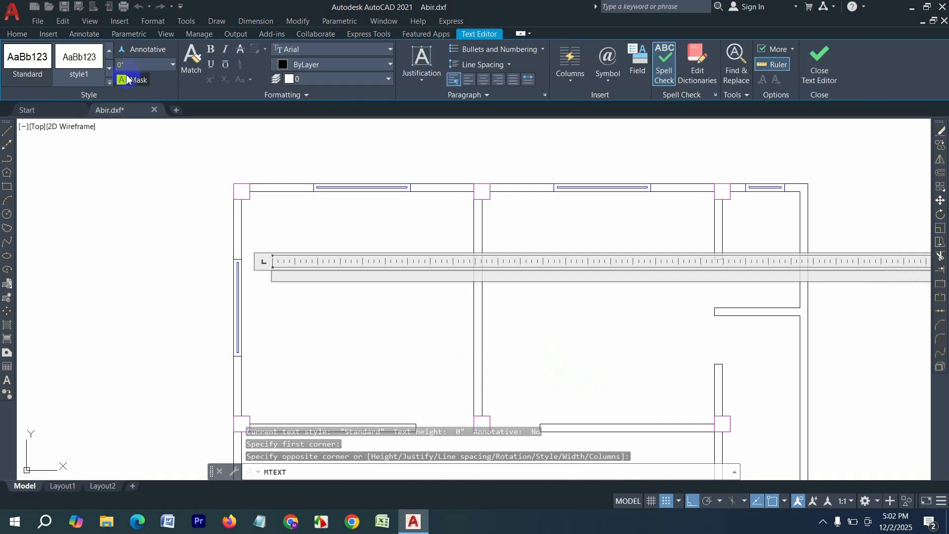
click(143, 65)
text(1)
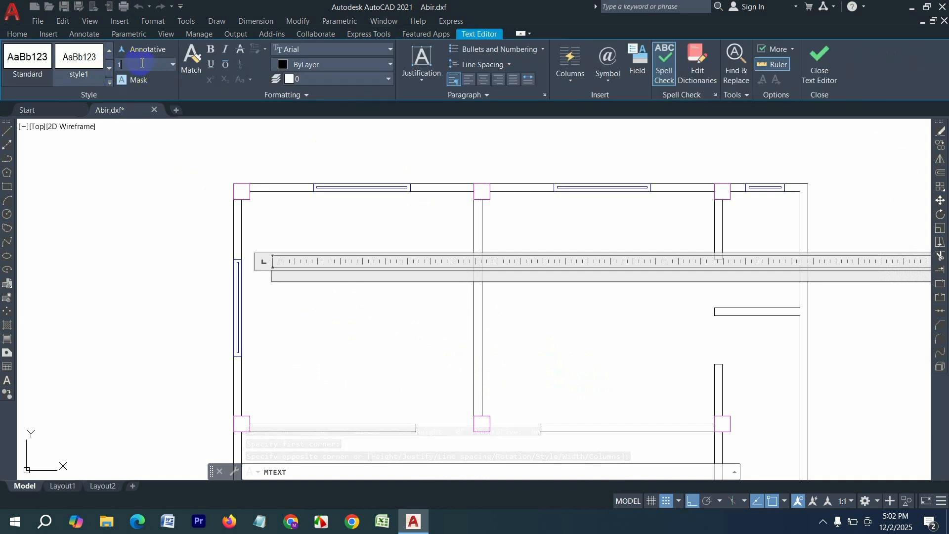
text(0)
key(Return)
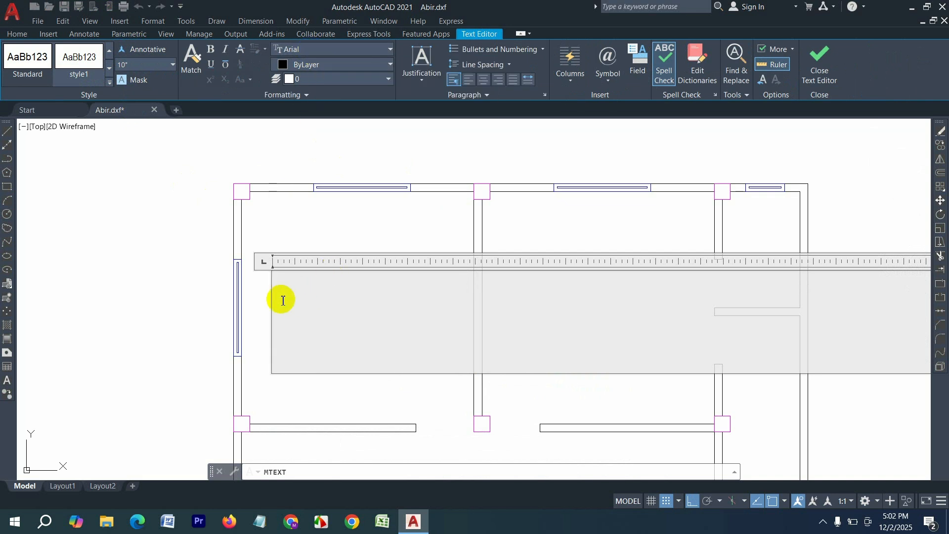
- Enter the label "Bed Room" with 12'-0"x12'-0" on a second line and centre both lines
scroll(282, 300, down, 6)
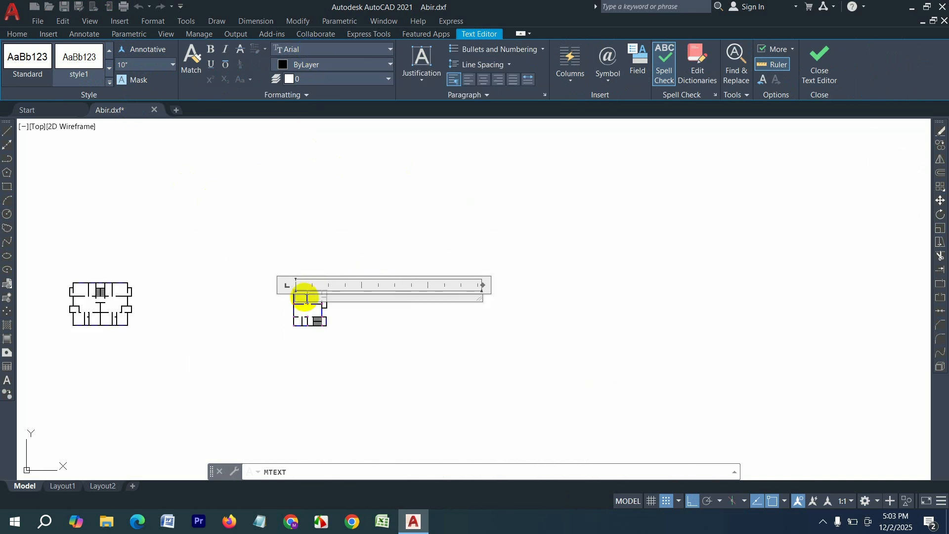
text(Bed R)
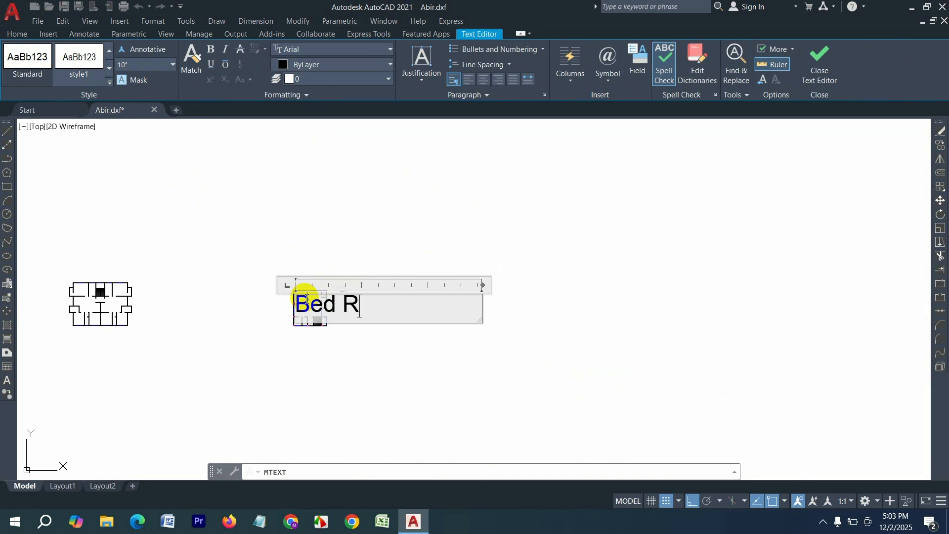
text(oom)
key(Return)
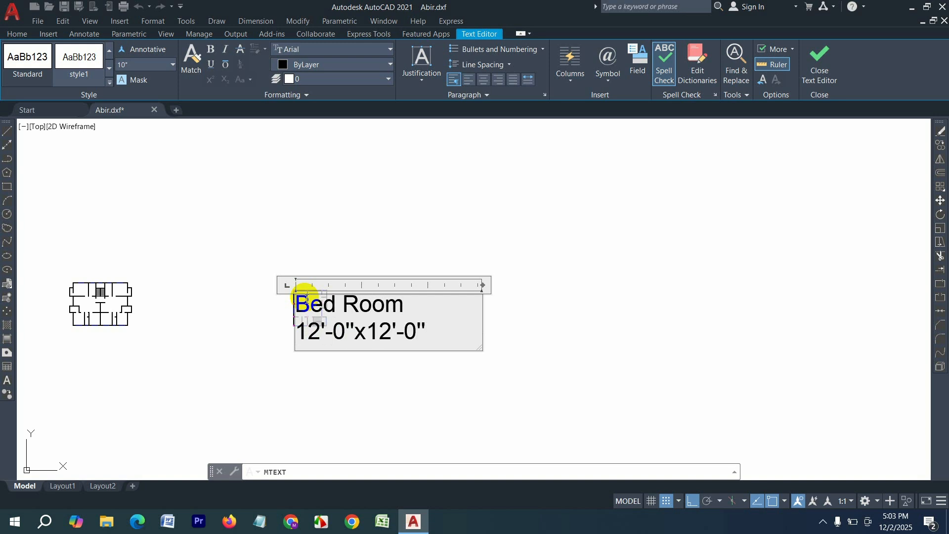
drag(304, 295, 425, 341)
click(486, 83)
click(366, 239)
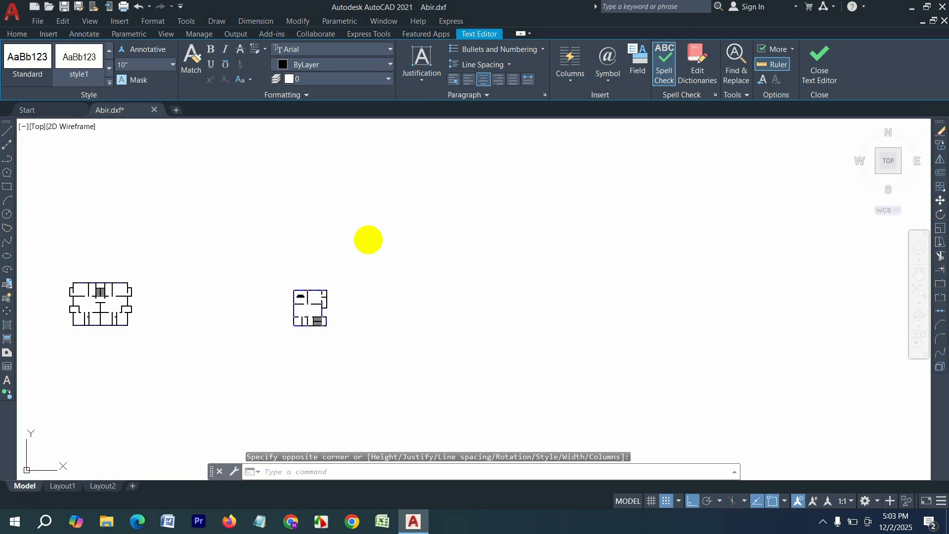
- Copy the Bed Room label horizontally from the upper left room into the upper middle room
scroll(231, 313, up, 5)
scroll(464, 294, up, 3)
click(333, 189)
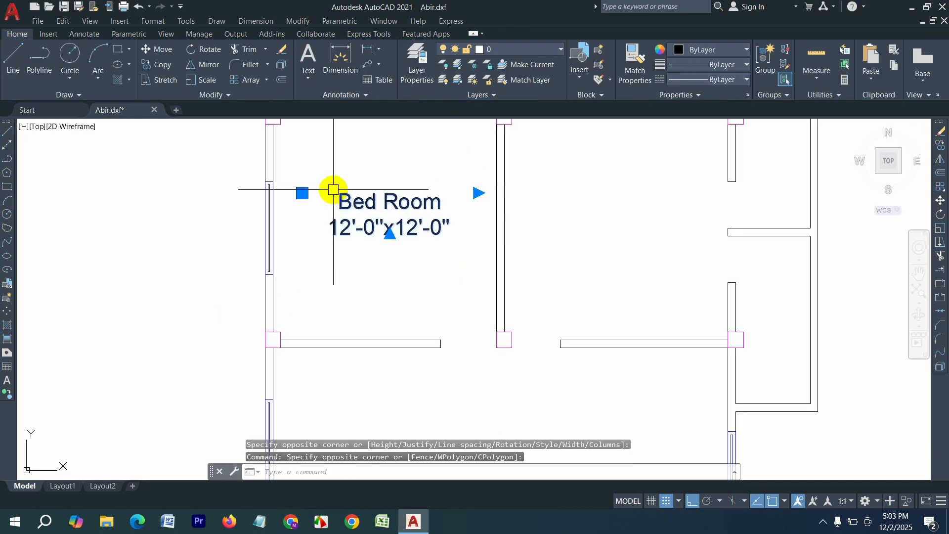
text(co)
key(Return)
click(397, 215)
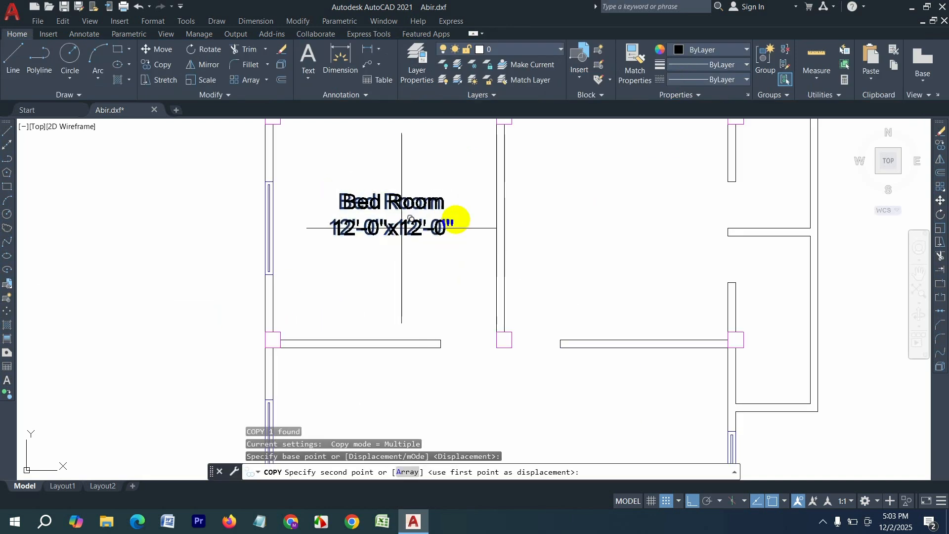
click(622, 215)
- With Ortho off, place further copies of the Bed Room label in the large middle room and the lower left room
scroll(548, 214, down, 5)
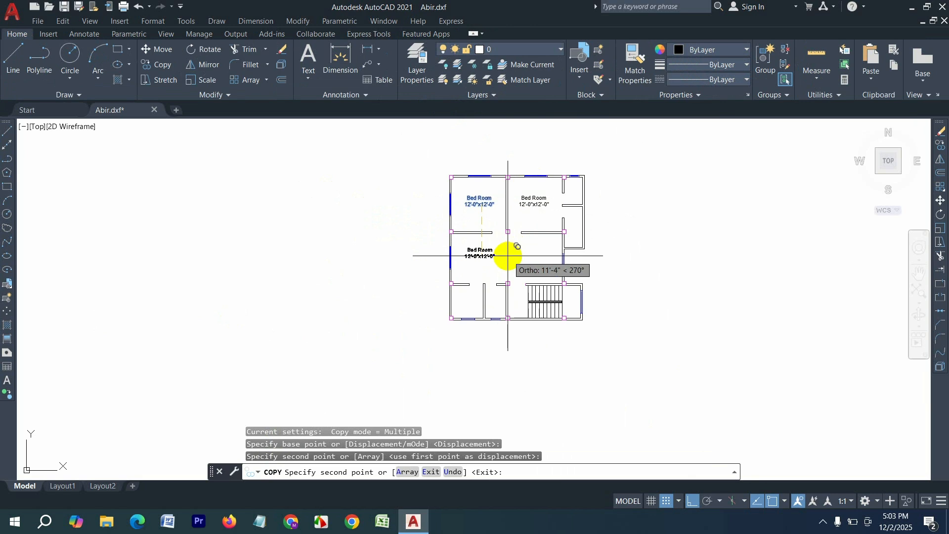
scroll(509, 255, up, 4)
key(F8)
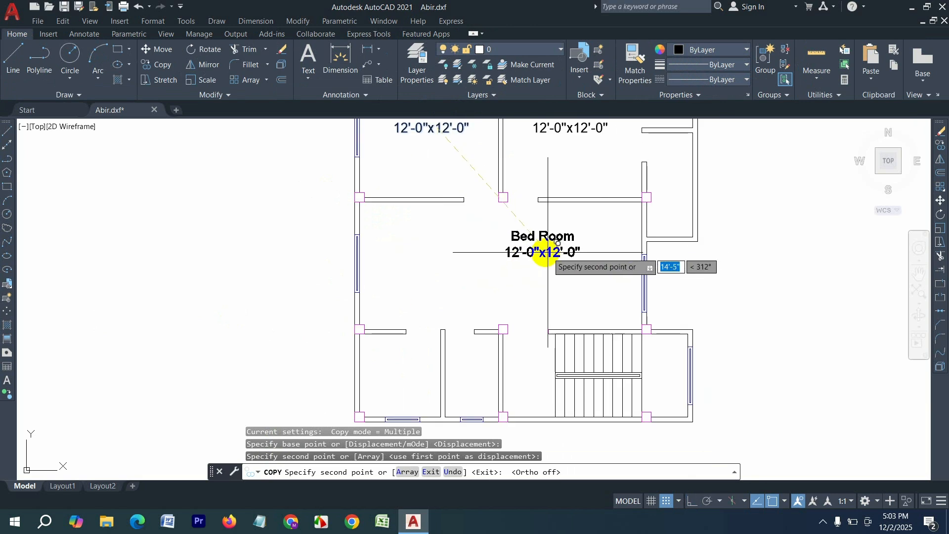
scroll(555, 299, down, 4)
scroll(584, 232, up, 4)
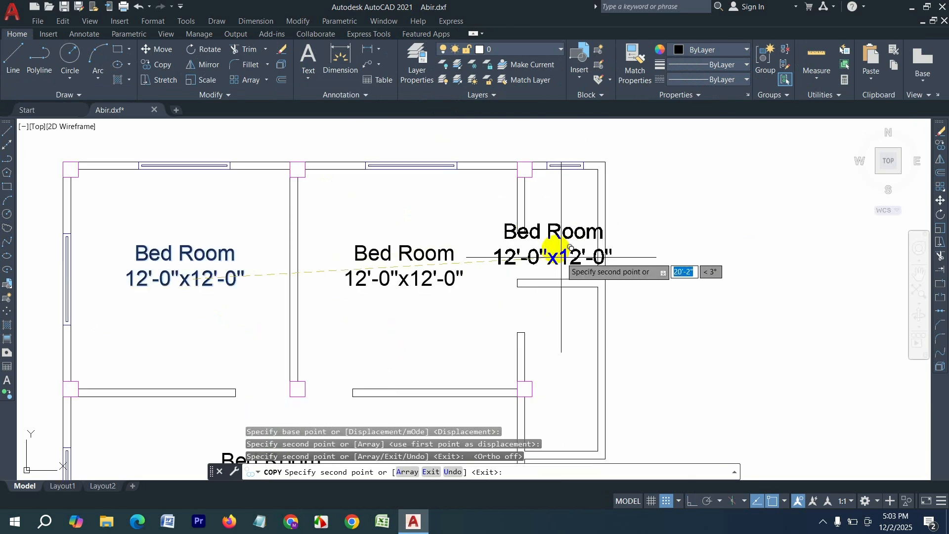
scroll(538, 252, down, 5)
scroll(502, 254, up, 5)
scroll(499, 309, up, 4)
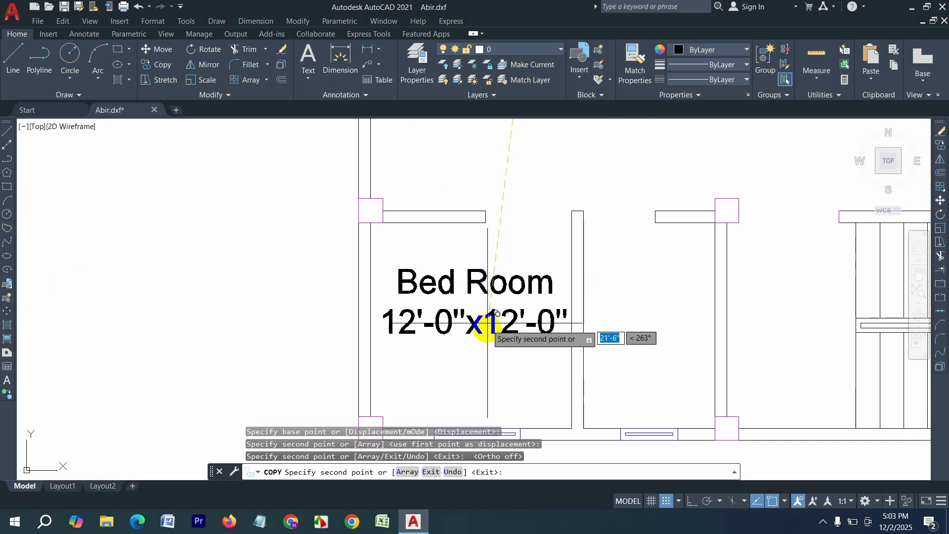
scroll(489, 336, down, 8)
scroll(512, 300, up, 2)
scroll(512, 300, up, 2)
key(Escape)
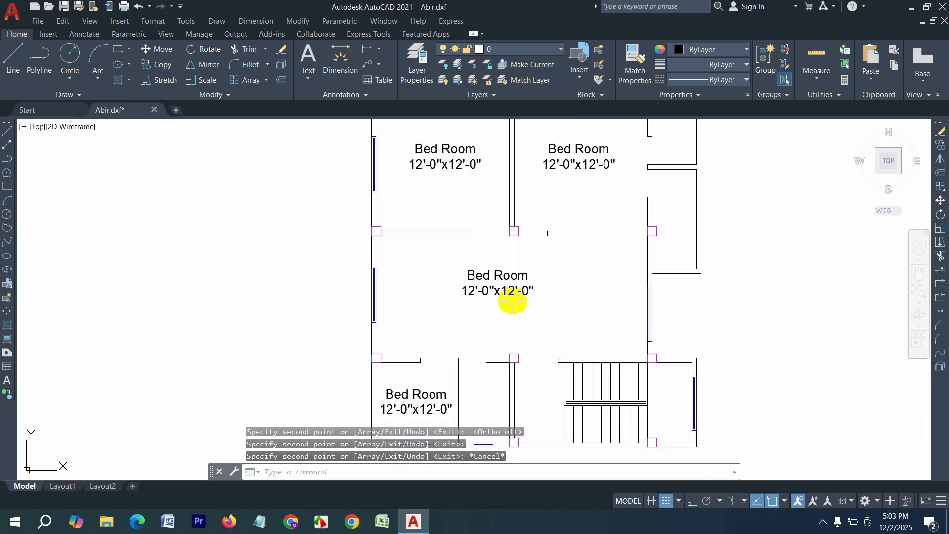
- Change the large middle room's label to "Drawing & Dining" with 24'-6"x11'-0" below it, and centre both lines
double_click(514, 297)
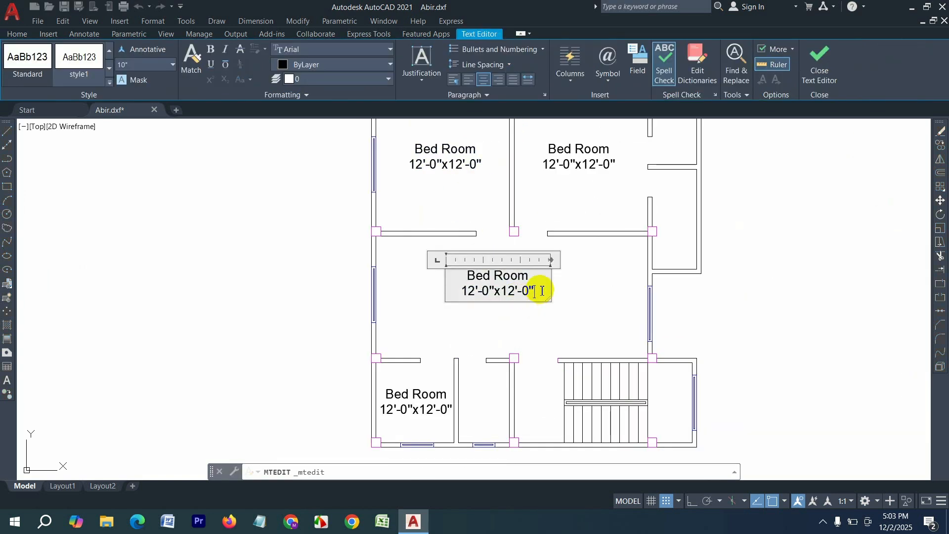
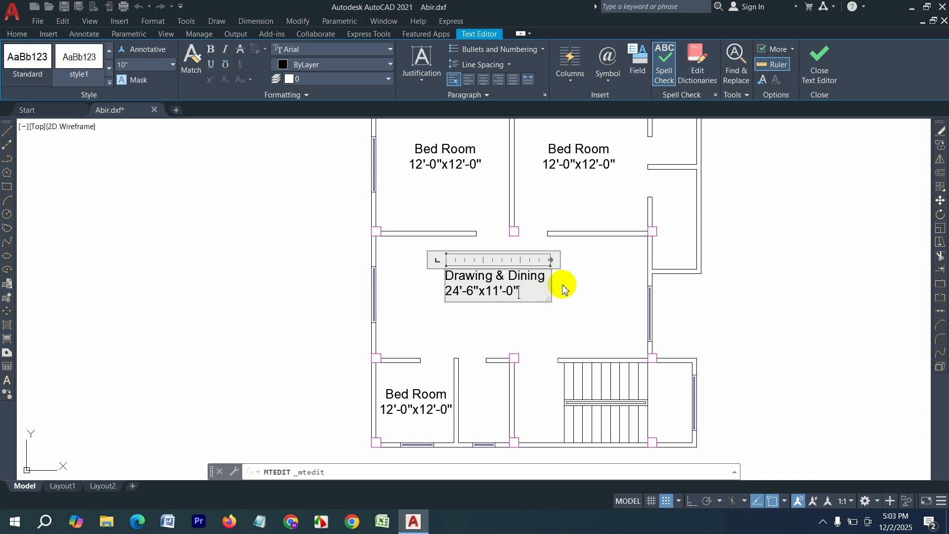
key(ctrl+a)
click(483, 80)
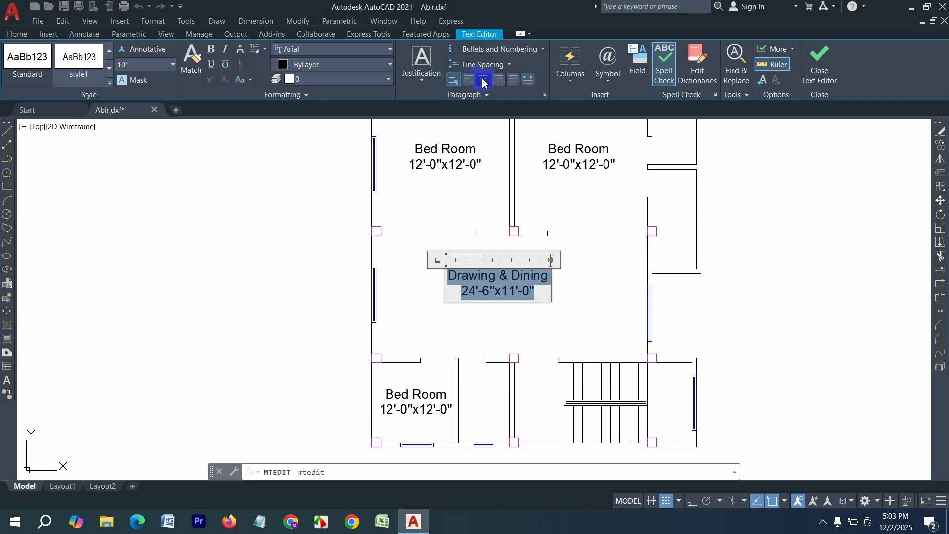
click(786, 296)
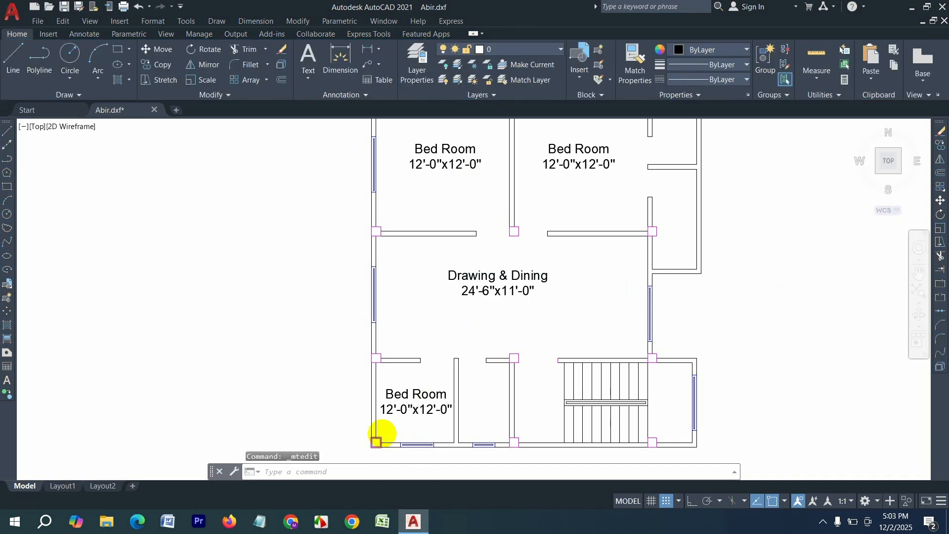
- Measure the lower left room's inner width with a linear dimension, without placing the dimension
scroll(380, 435, up, 2)
scroll(424, 398, up, 2)
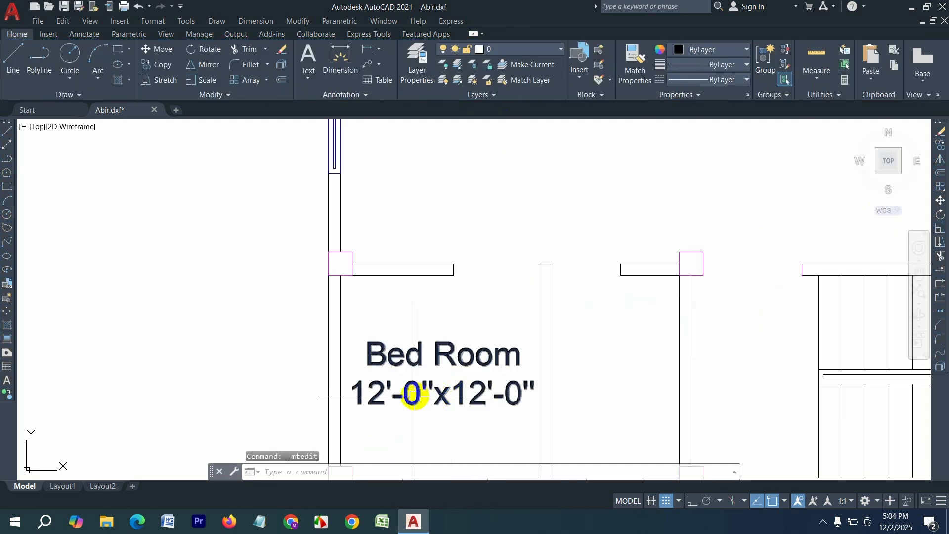
text(d)
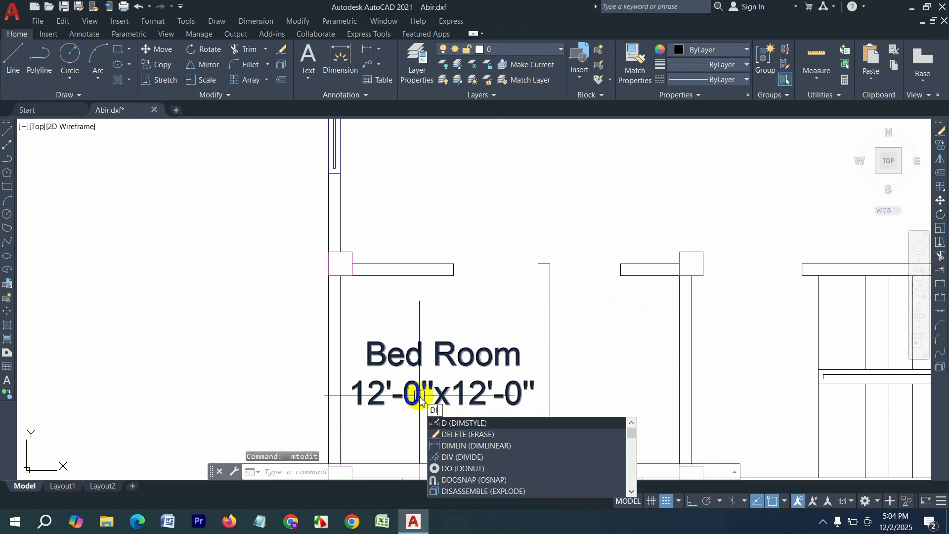
text(li)
key(Return)
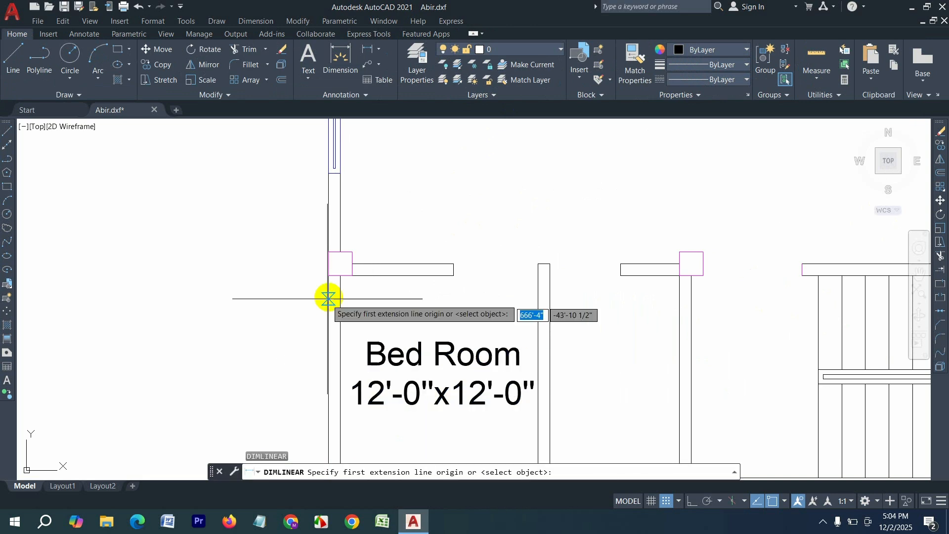
click(340, 275)
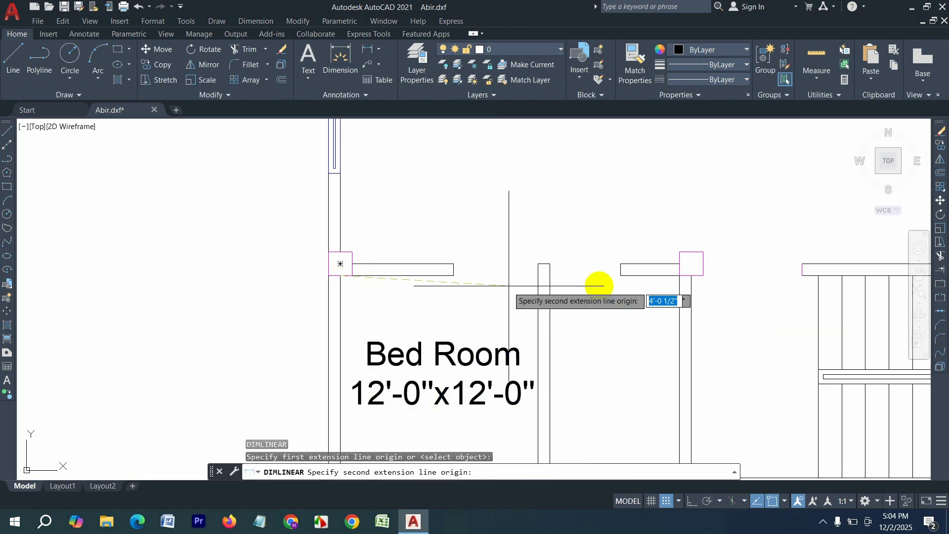
click(538, 277)
key(Escape)
- Measure the lower left room's inner depth between its two left columns with an unplaced linear dimension
scroll(444, 269, down, 2)
key(Return)
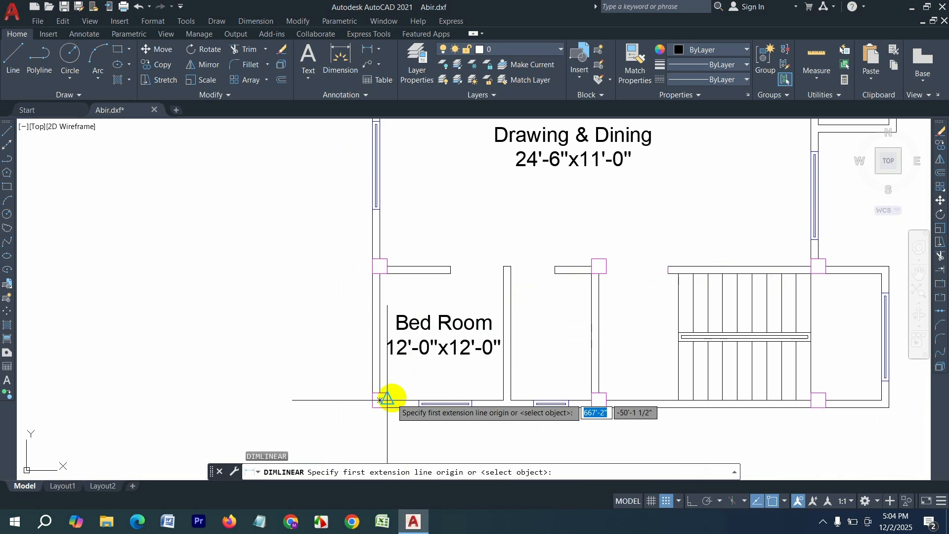
click(388, 395)
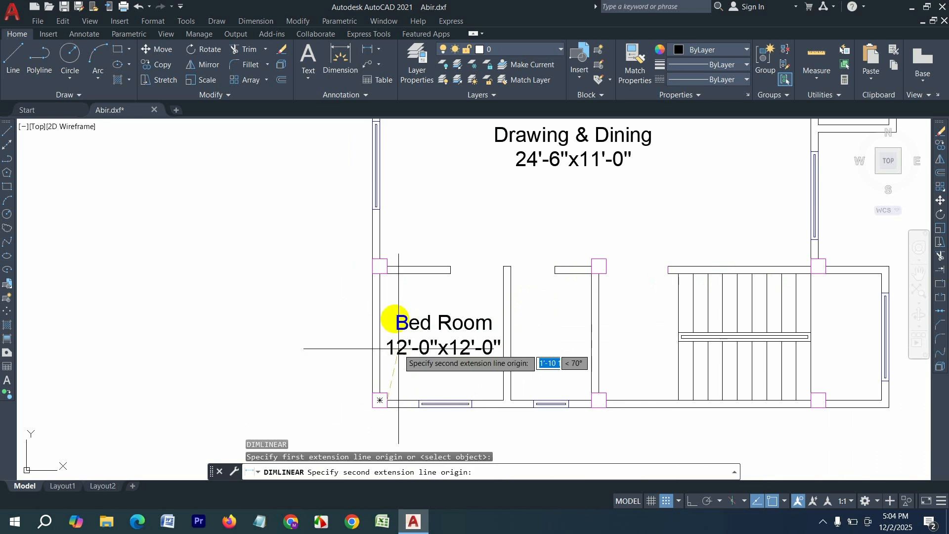
click(390, 271)
scroll(392, 275, up, 4)
scroll(417, 265, down, 2)
key(Escape)
scroll(452, 322, down, 5)
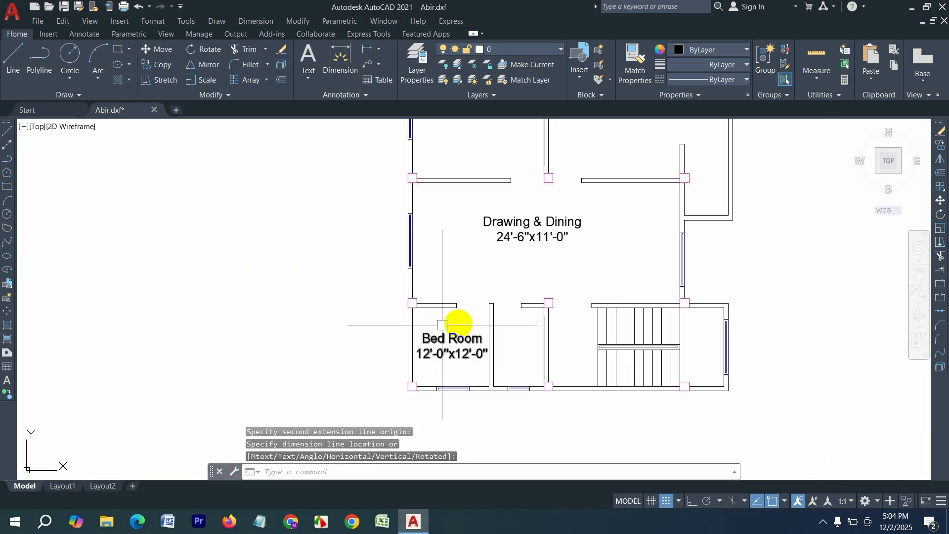
- Replace the whole Bed Room label in the lower left room with the name "Kitchen"
scroll(487, 346, up, 4)
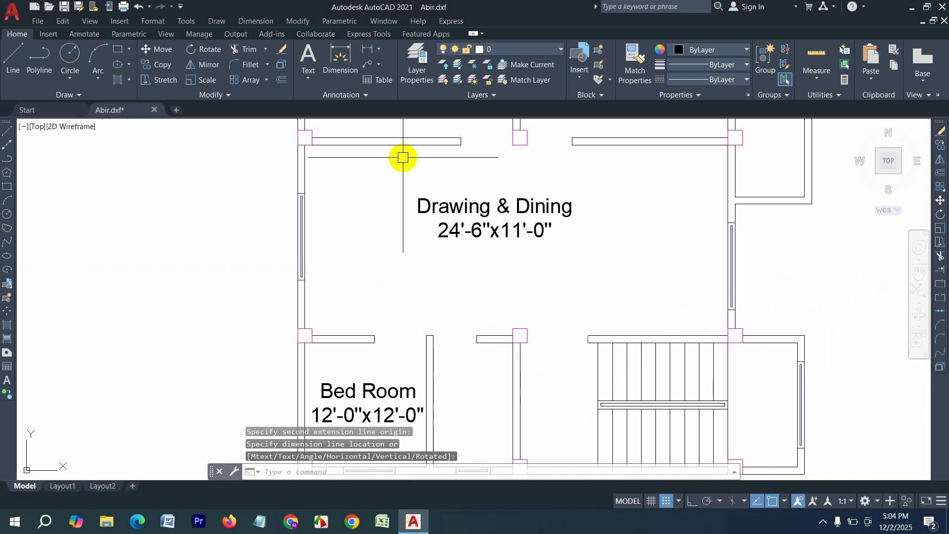
scroll(448, 278, down, 2)
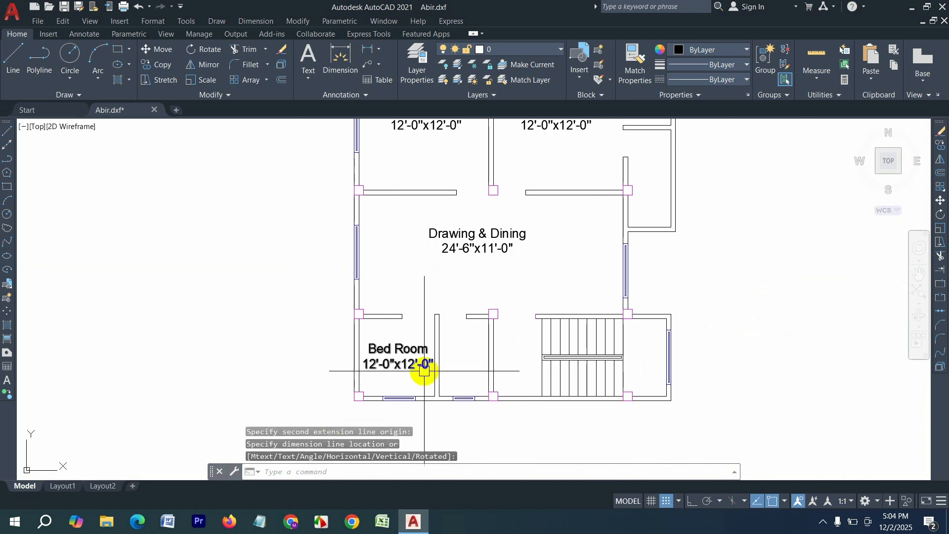
click(404, 367)
double_click(414, 364)
scroll(460, 361, up, 3)
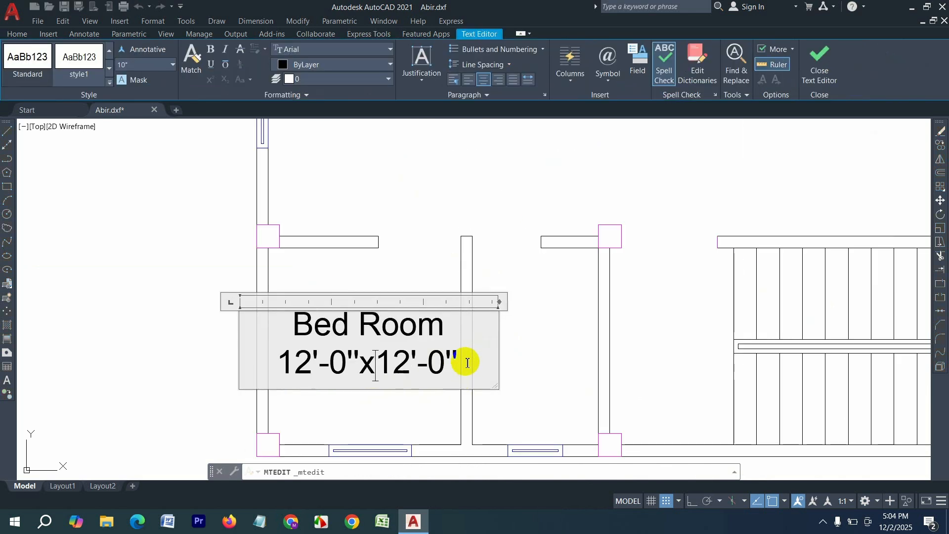
drag(460, 363, 212, 321)
key(Delete)
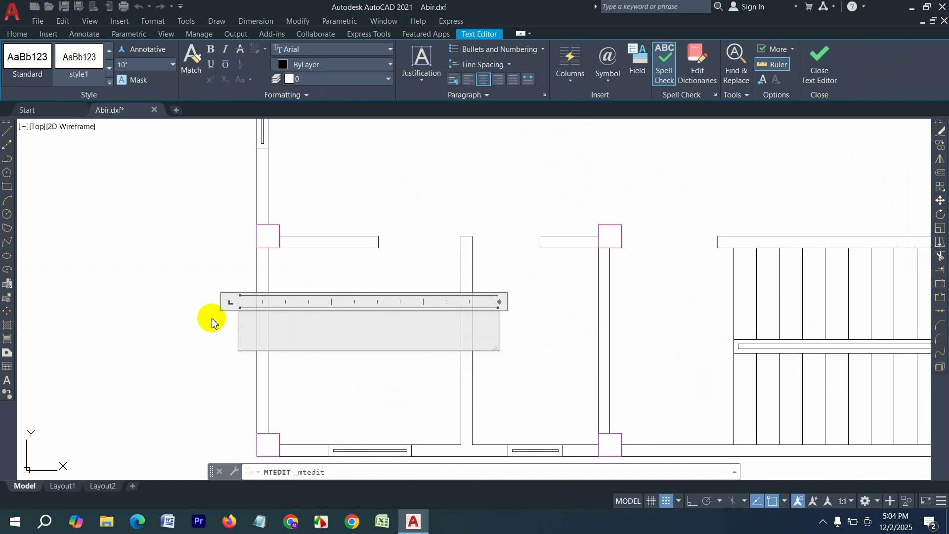
text(Kitc)
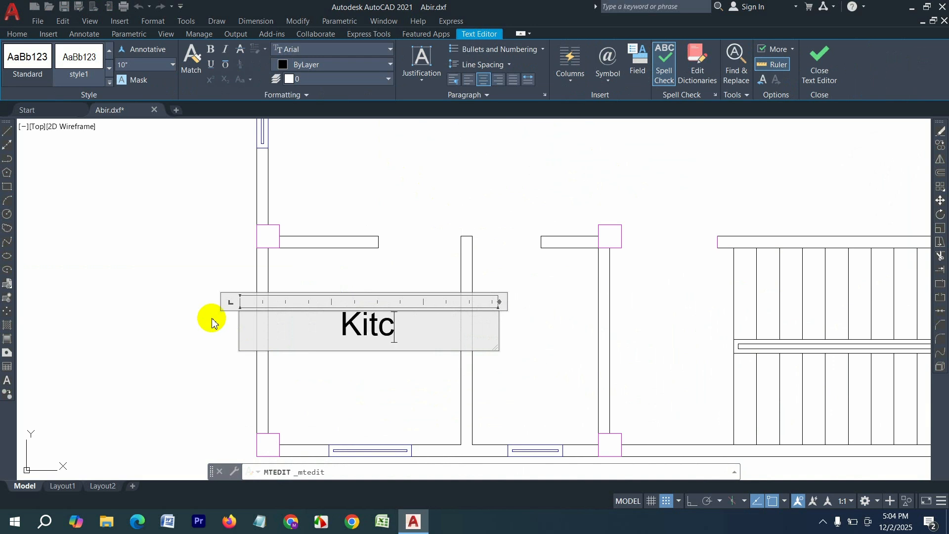
text(hen)
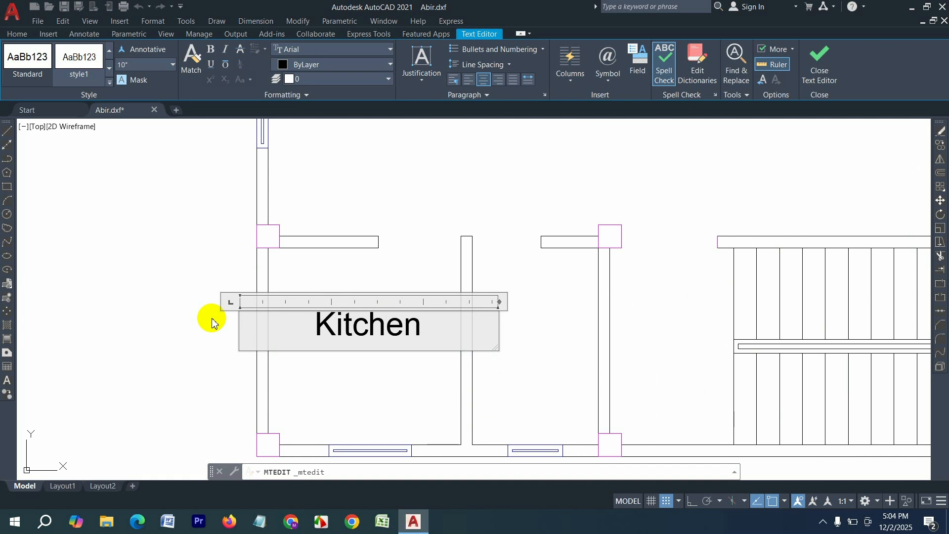
- Add the size 7'-0"x7'-2" on a second line of the Kitchen label and finish editing it
key(Return)
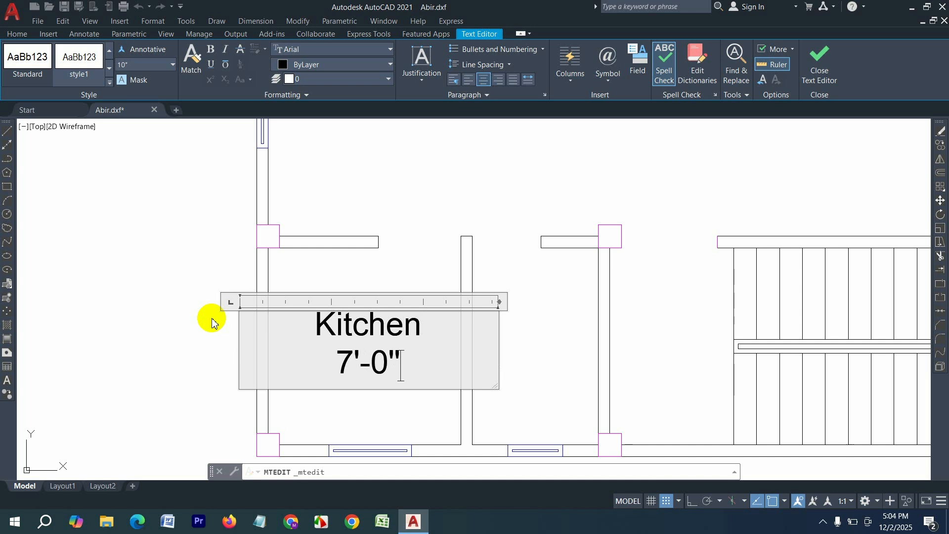
text(7'-0"x)
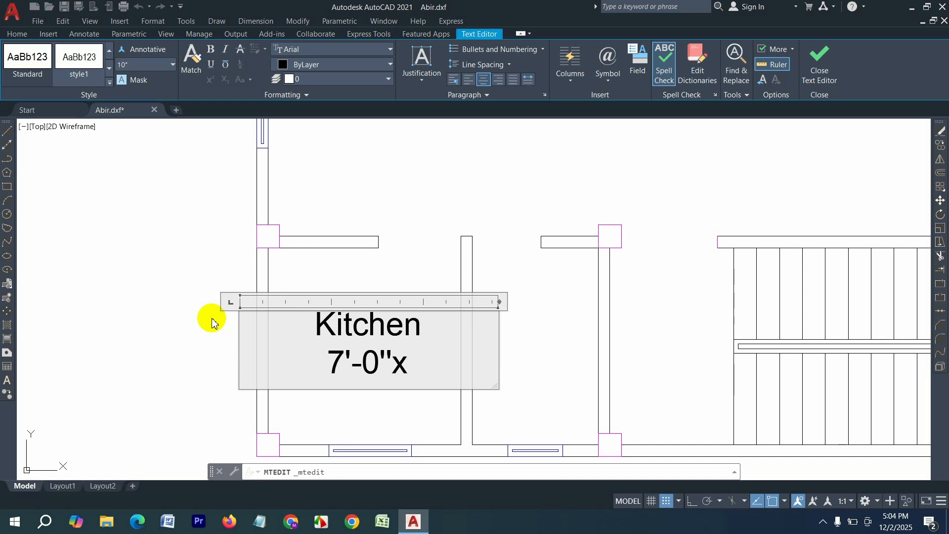
text(7')
text(-)
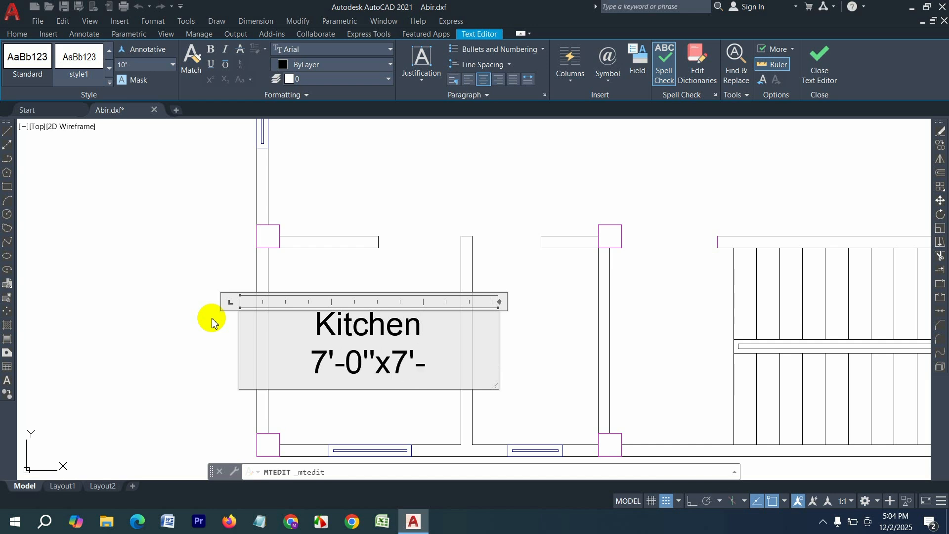
text(2")
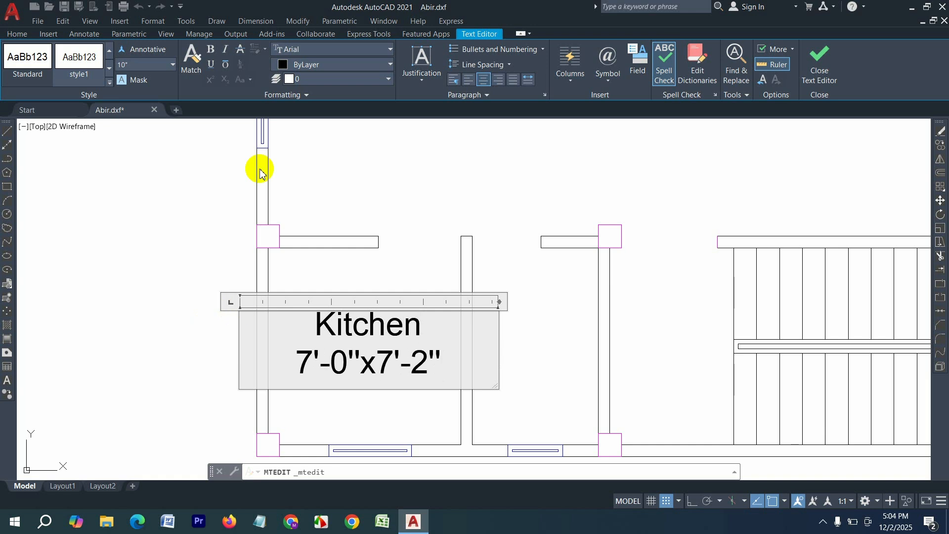
click(460, 193)
- Set the text height of both lines of the Kitchen label to 7"
scroll(343, 387, down, 4)
scroll(394, 377, down, 2)
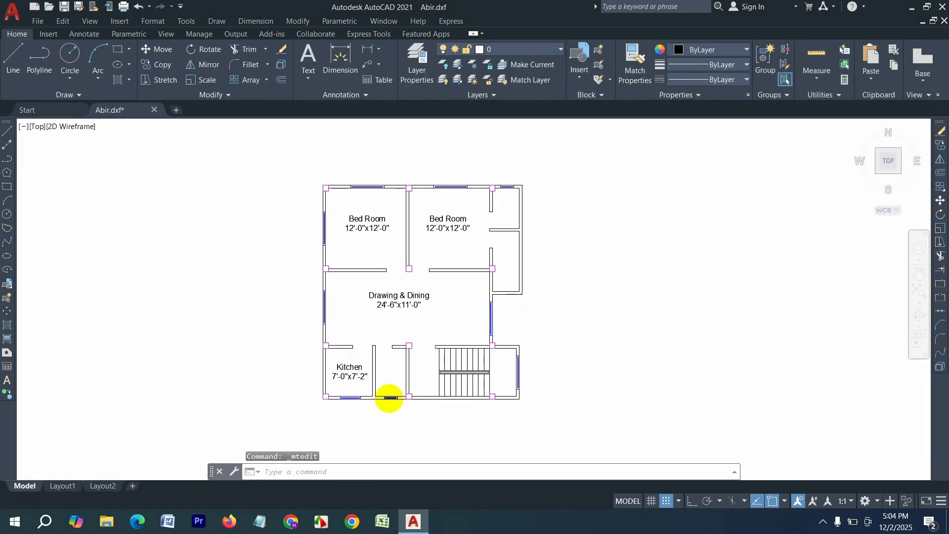
scroll(388, 386, up, 2)
scroll(388, 376, down, 2)
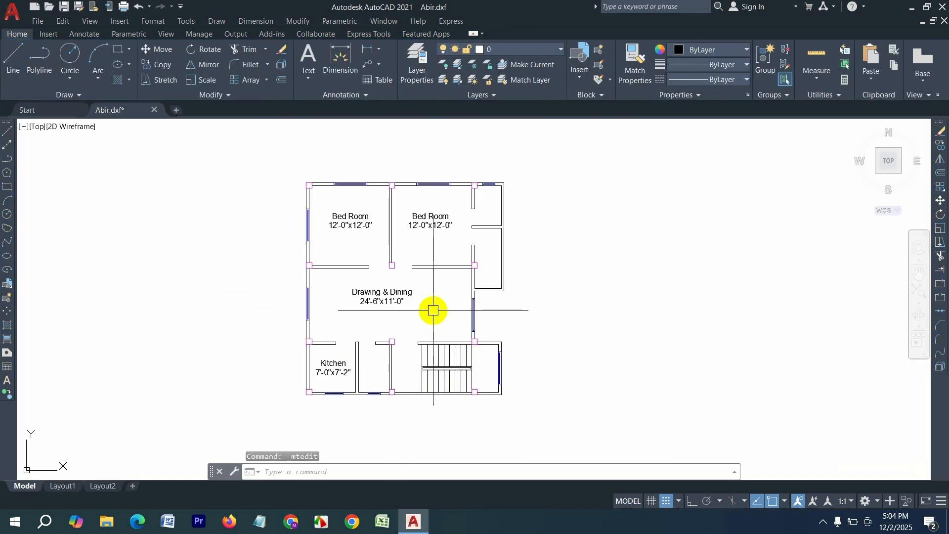
scroll(512, 179, up, 2)
scroll(348, 378, down, 3)
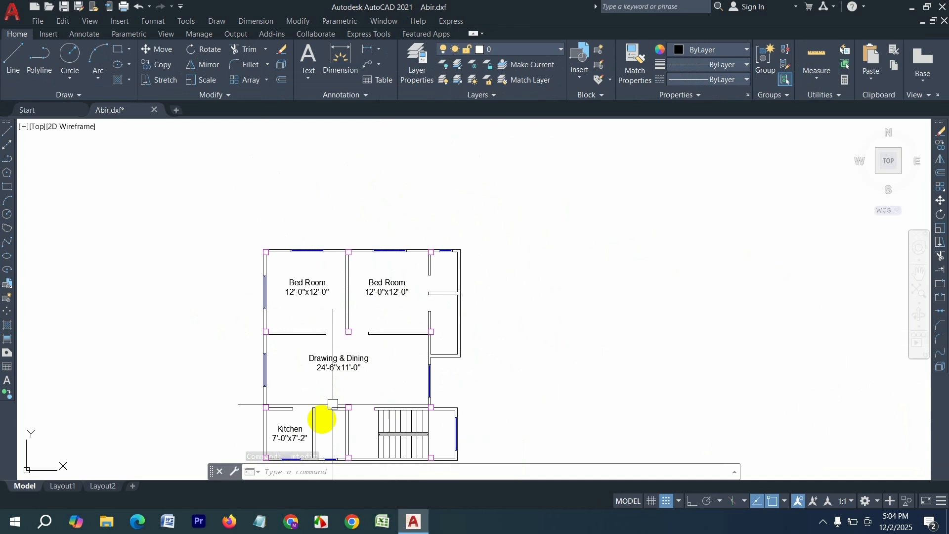
double_click(289, 429)
scroll(308, 388, down, 2)
scroll(392, 318, up, 5)
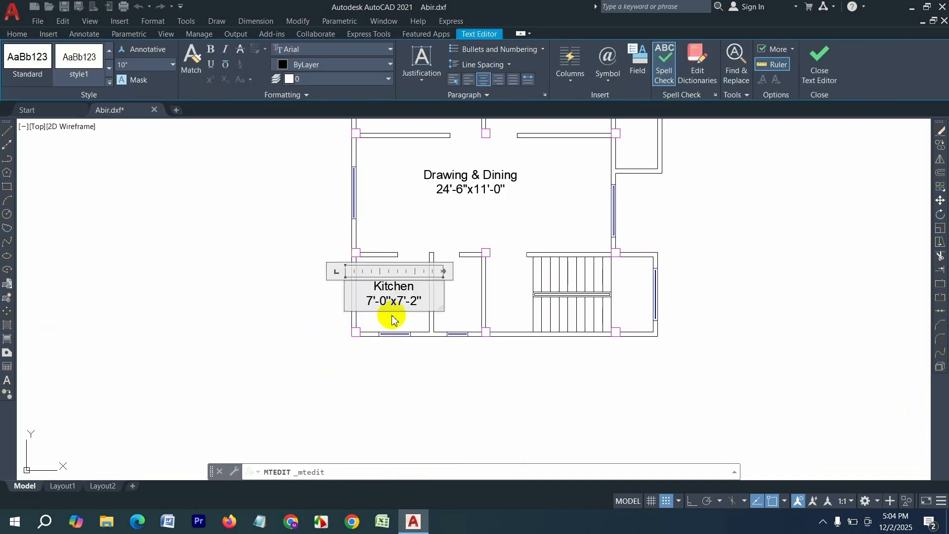
key(ctrl+a)
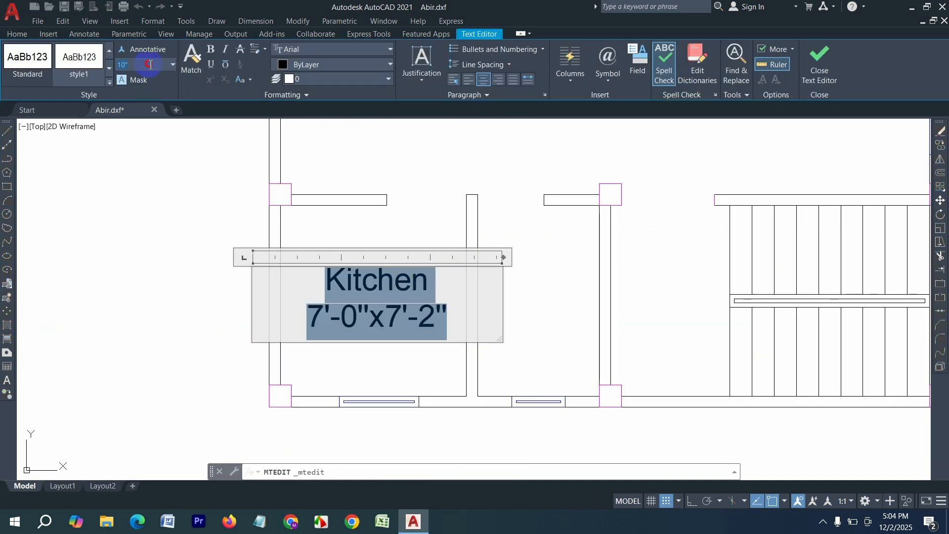
key(Return)
click(102, 327)
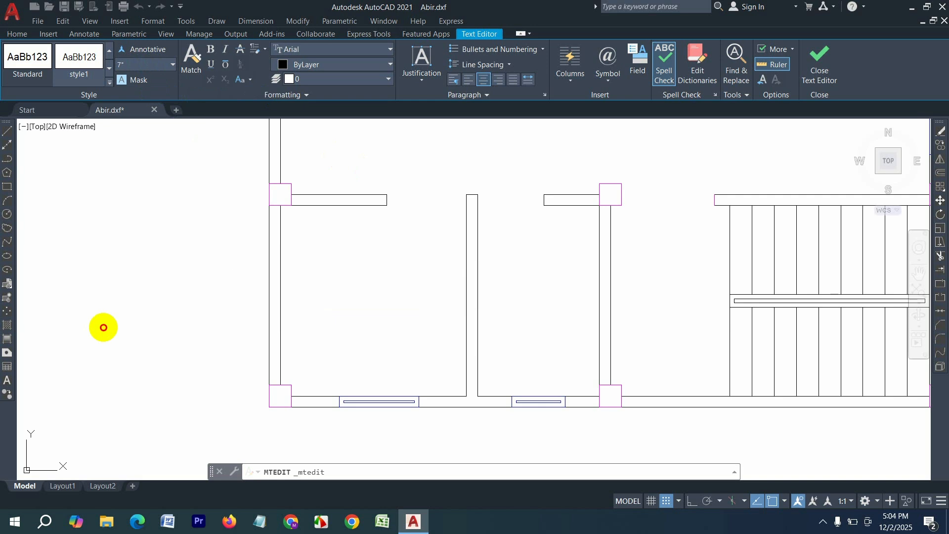
- Copy the Kitchen label horizontally, with Ortho on, into the small room between the kitchen and the stair area
click(381, 326)
click(349, 264)
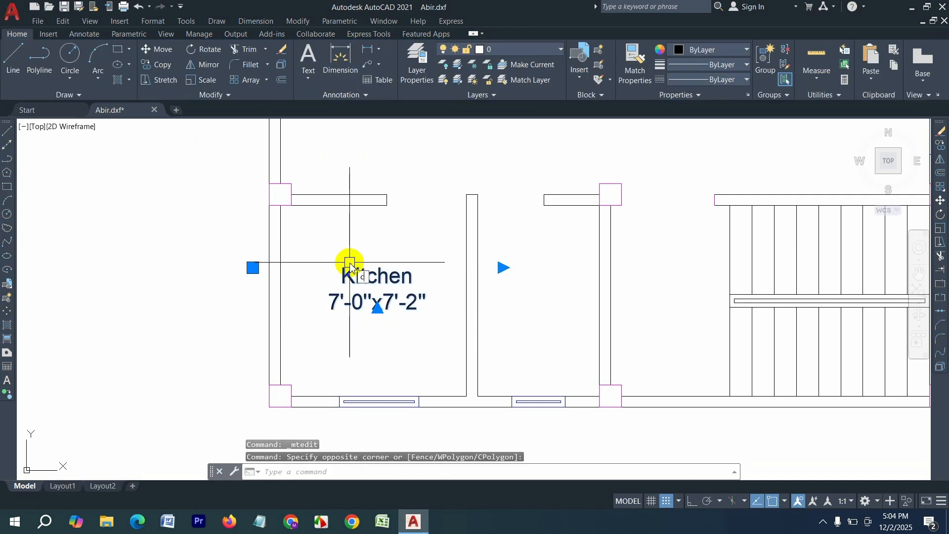
text(co)
key(Return)
click(502, 309)
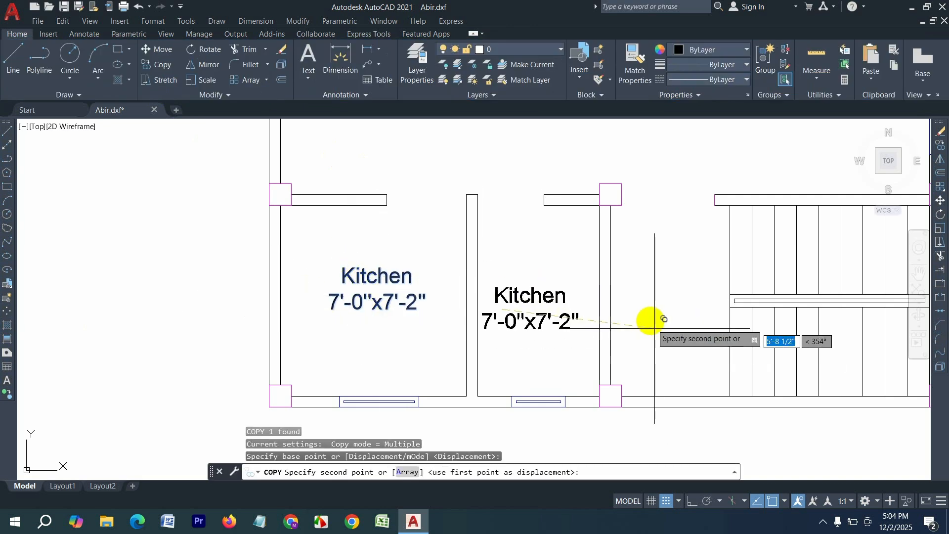
key(F8)
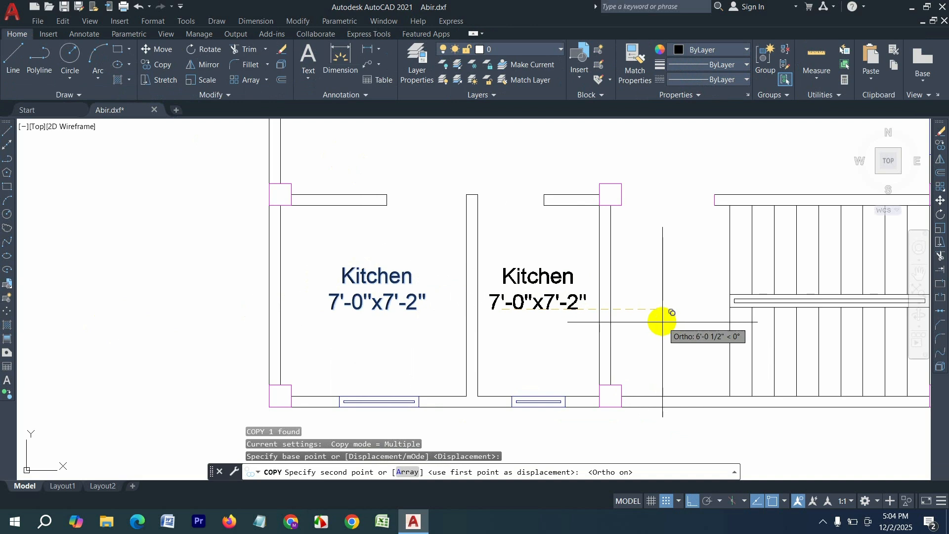
click(666, 314)
- With Ortho off, place two more copies of the Kitchen label in the small rooms along the upper right side, and end the copying
scroll(521, 349, down, 5)
scroll(652, 241, up, 4)
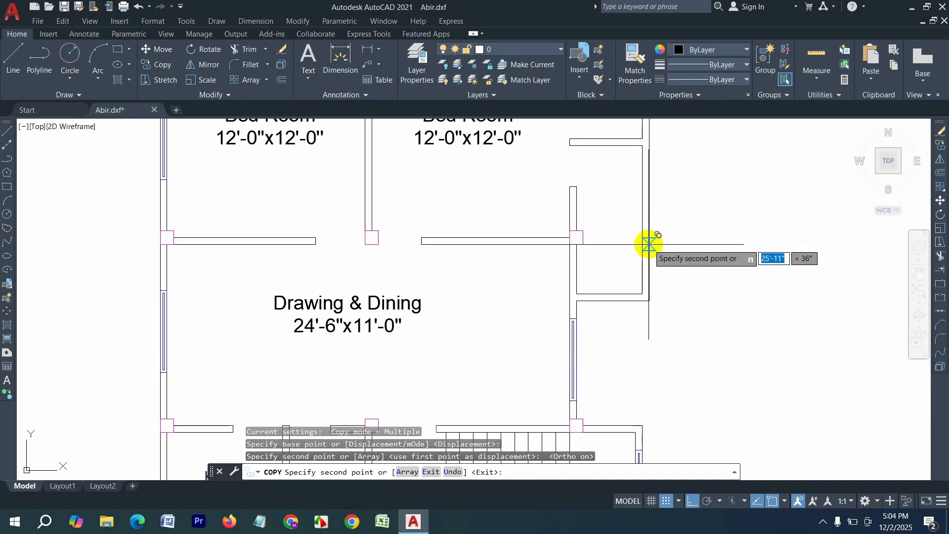
key(F8)
scroll(646, 321, down, 6)
scroll(666, 280, up, 8)
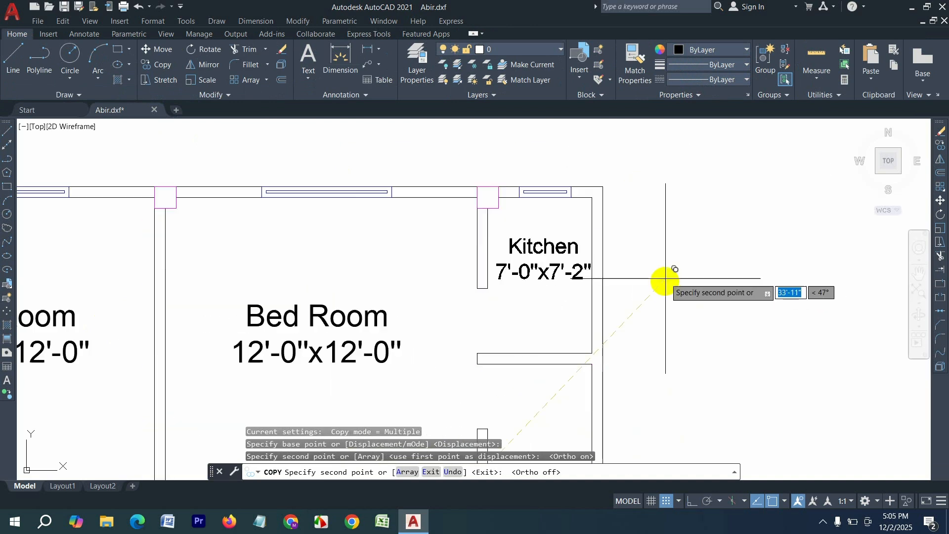
click(667, 284)
scroll(611, 249, down, 6)
scroll(615, 321, up, 2)
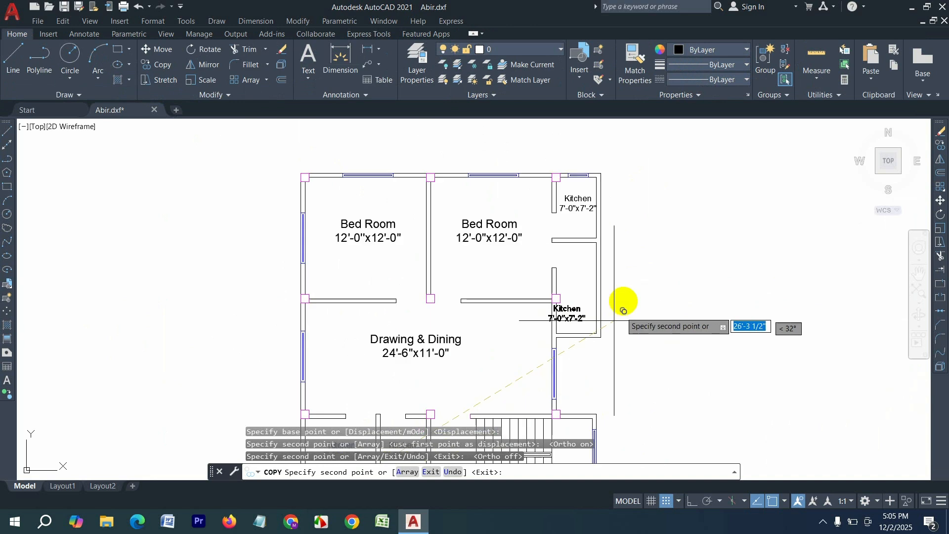
scroll(620, 297, up, 2)
click(620, 291)
key(Escape)
- Replace the text of the copied Kitchen label in the small room between the kitchen and the staircase with Toilet
scroll(585, 256, down, 6)
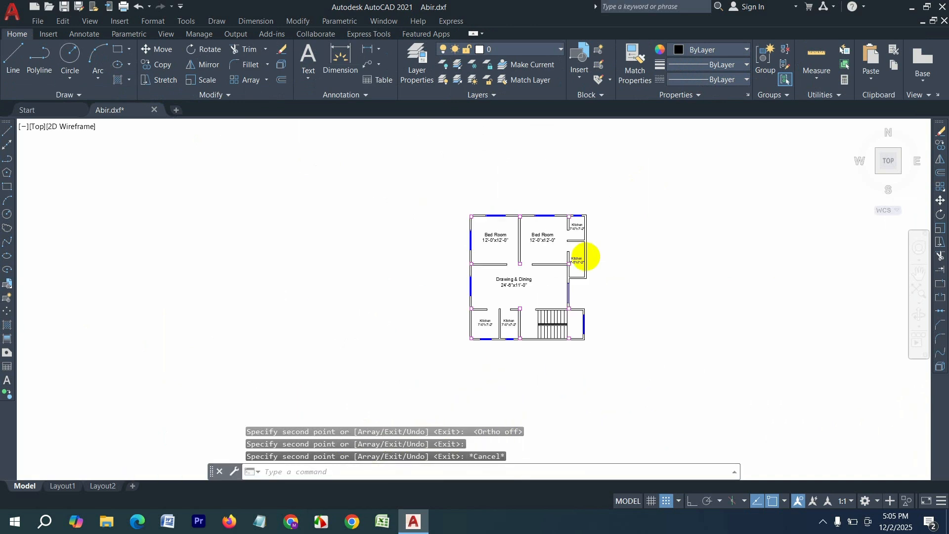
scroll(529, 297, up, 8)
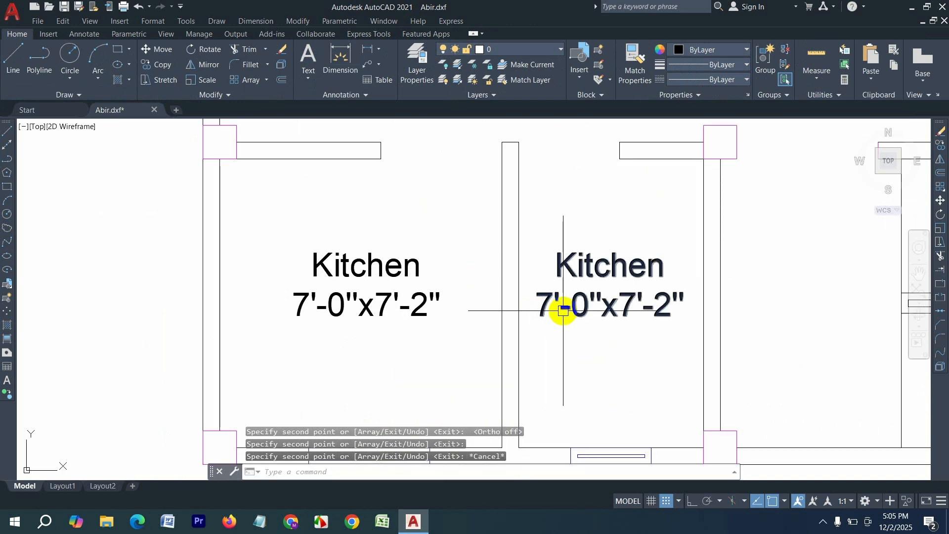
key(Return)
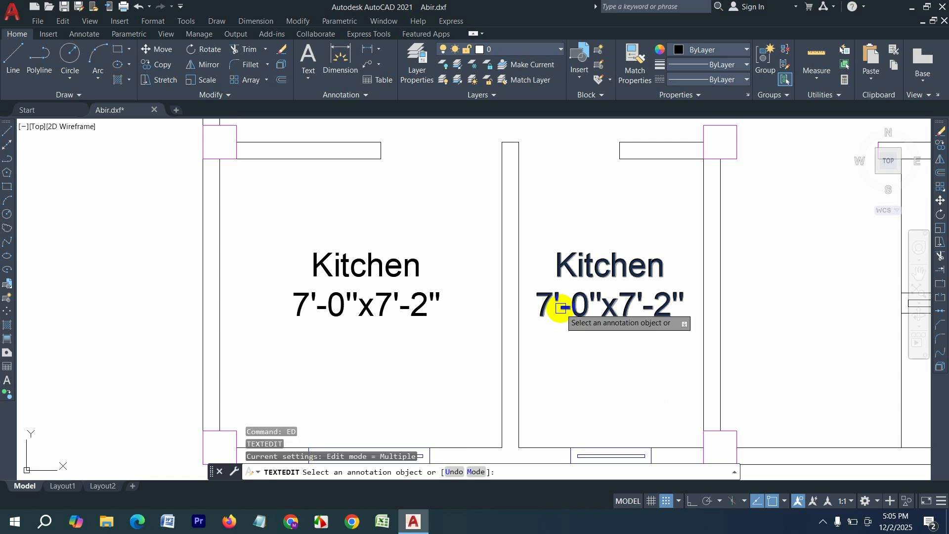
click(571, 309)
double_click(657, 299)
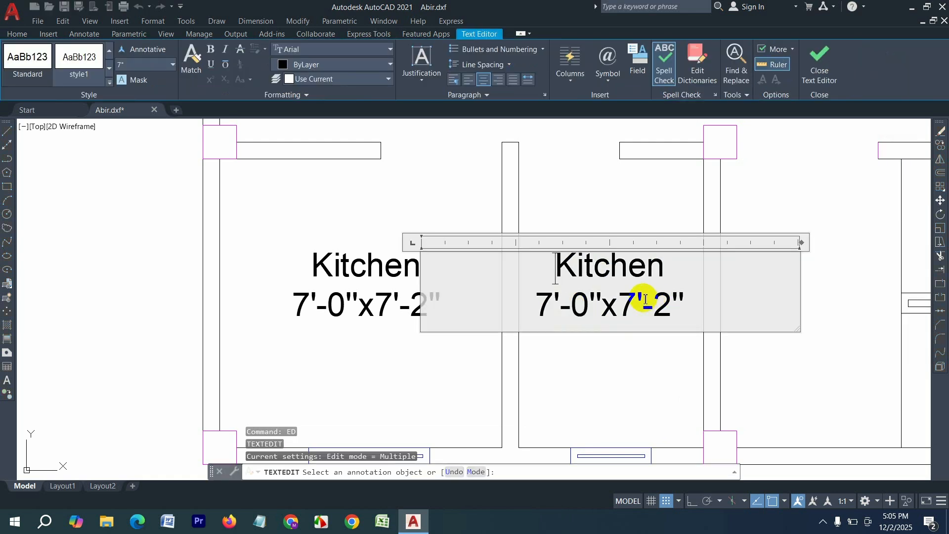
triple_click(645, 299)
key(Delete)
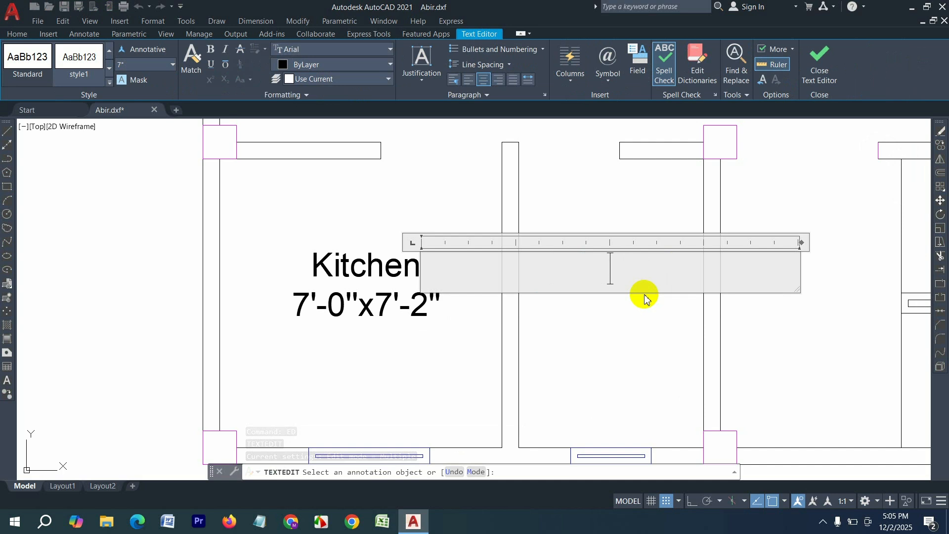
text(T)
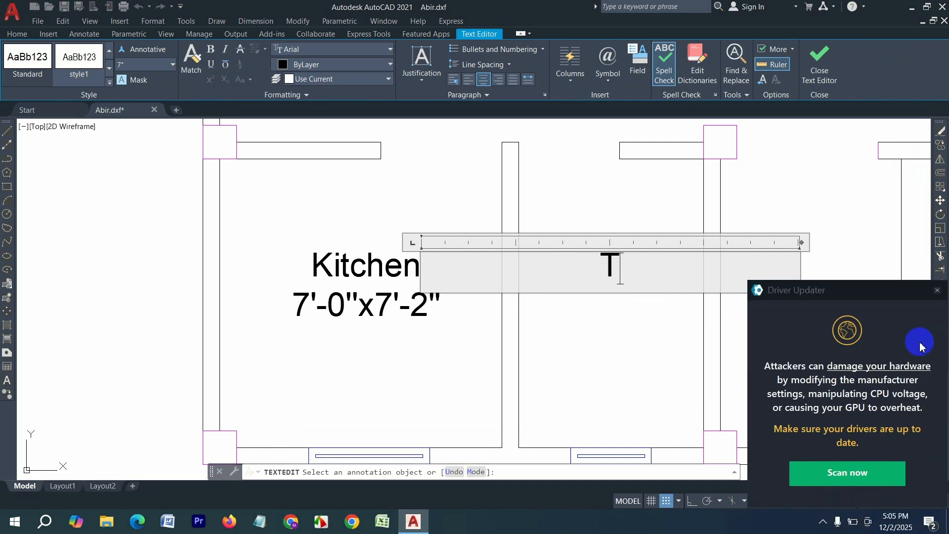
click(933, 291)
text(oile)
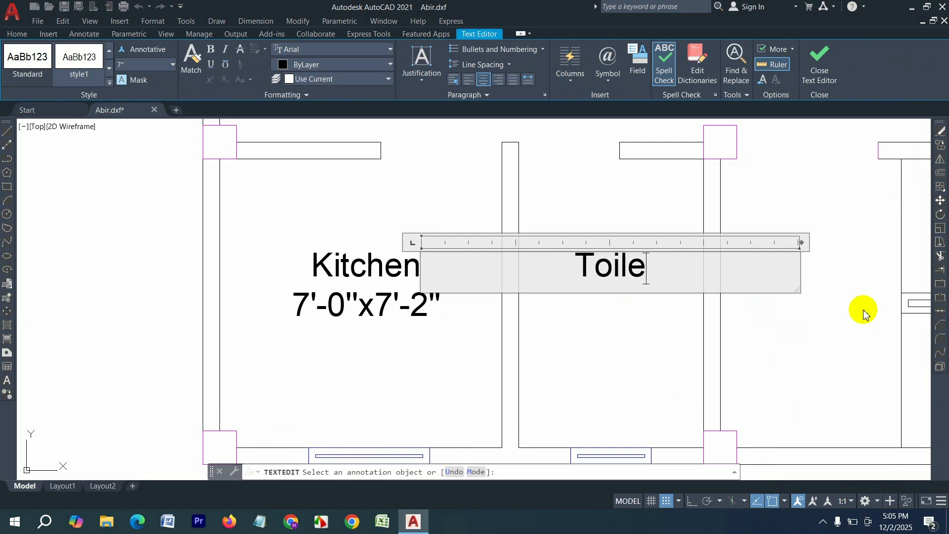
text(t)
- Add the size 4'-7"x7'-2" on a second line of the Toilet label and finish editing it
key(Return)
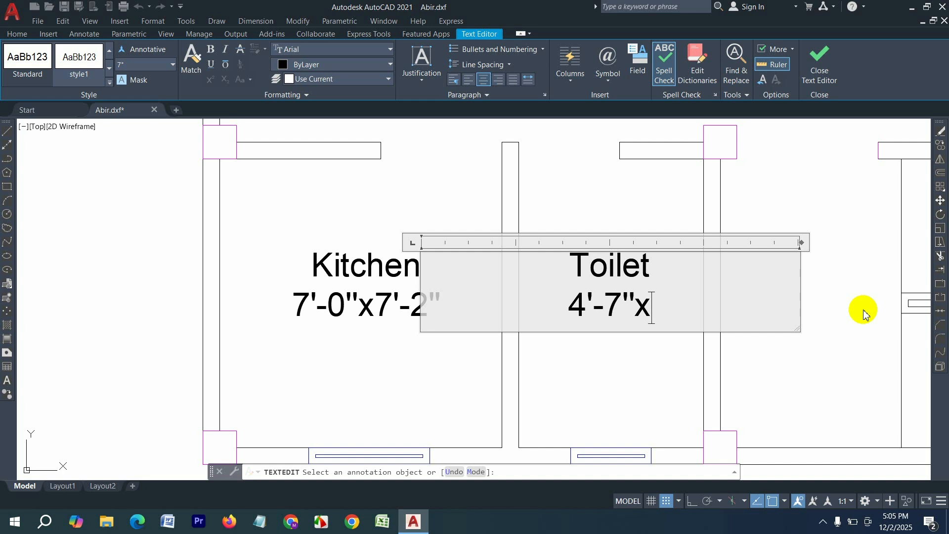
text(7'-)
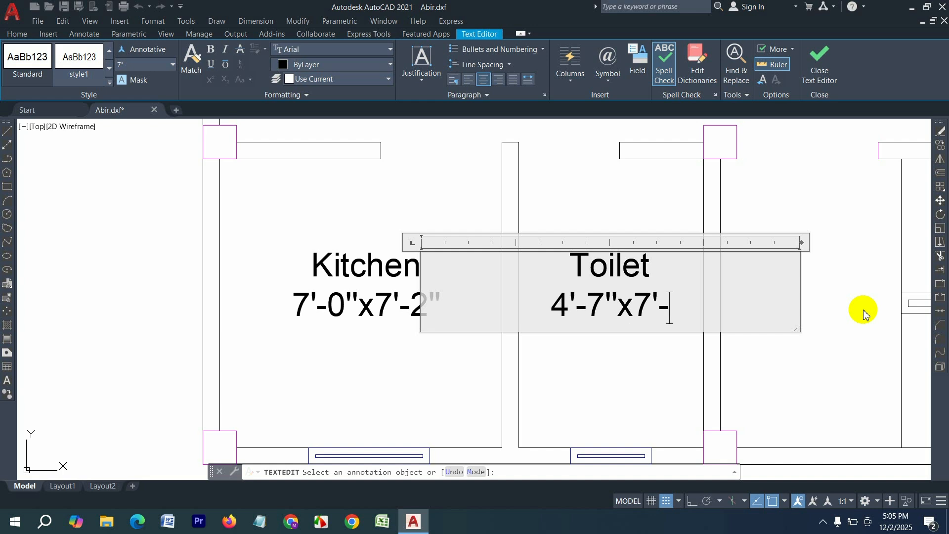
text(2")
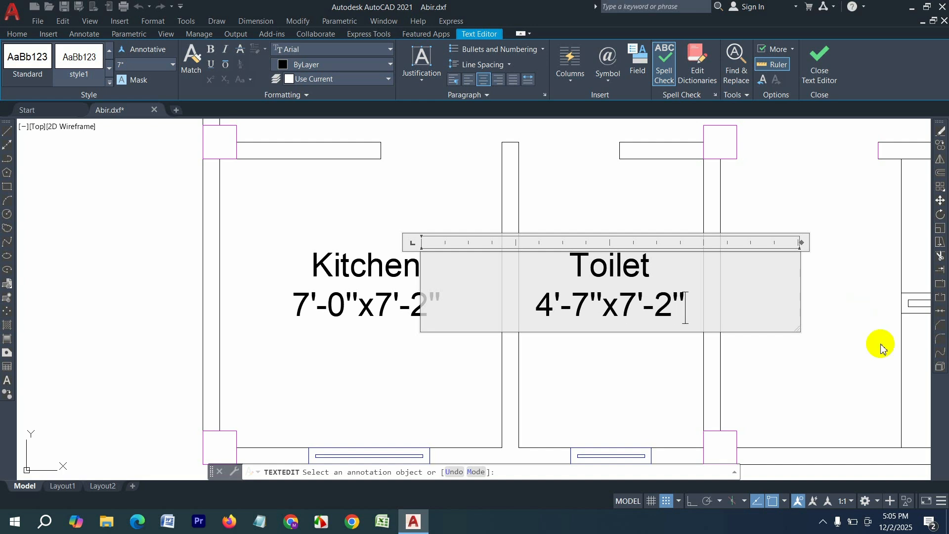
click(383, 387)
- End text editing and erase the copied Kitchen label in the small room at the plan's upper right corner
scroll(408, 375, down, 3)
scroll(491, 250, down, 3)
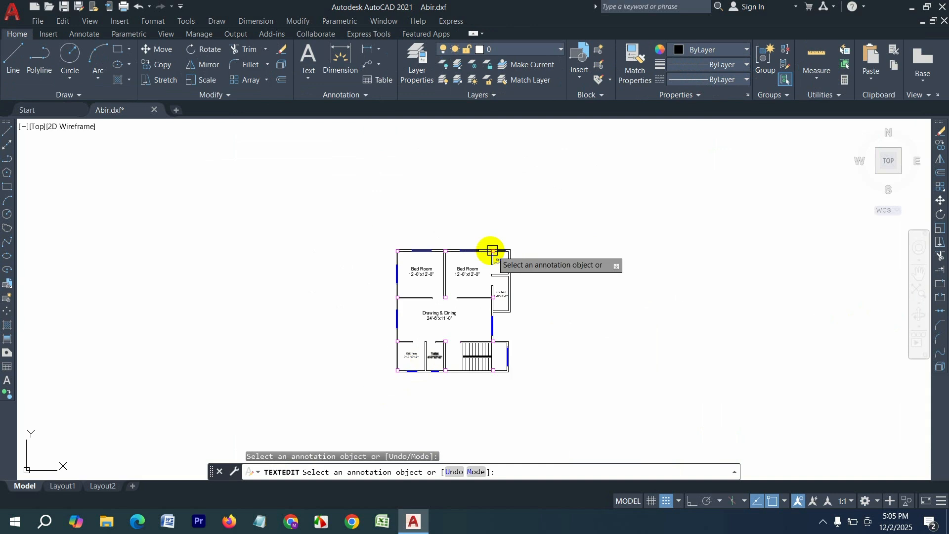
scroll(519, 238, up, 5)
scroll(519, 237, up, 3)
key(Escape)
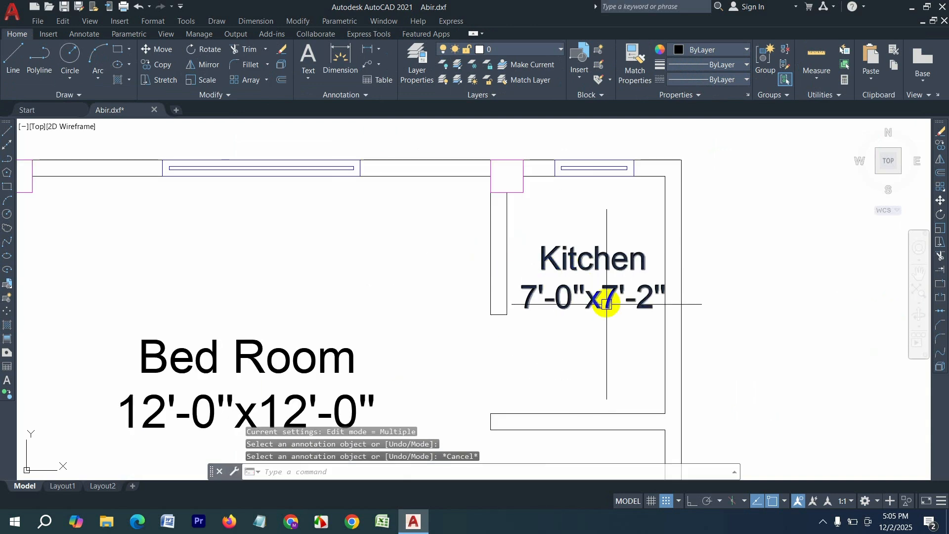
click(601, 332)
click(582, 267)
key(Delete)
- Copy the Toilet label from beside the kitchen into the small room at the plan's upper right corner
scroll(539, 270, down, 3)
scroll(451, 420, up, 5)
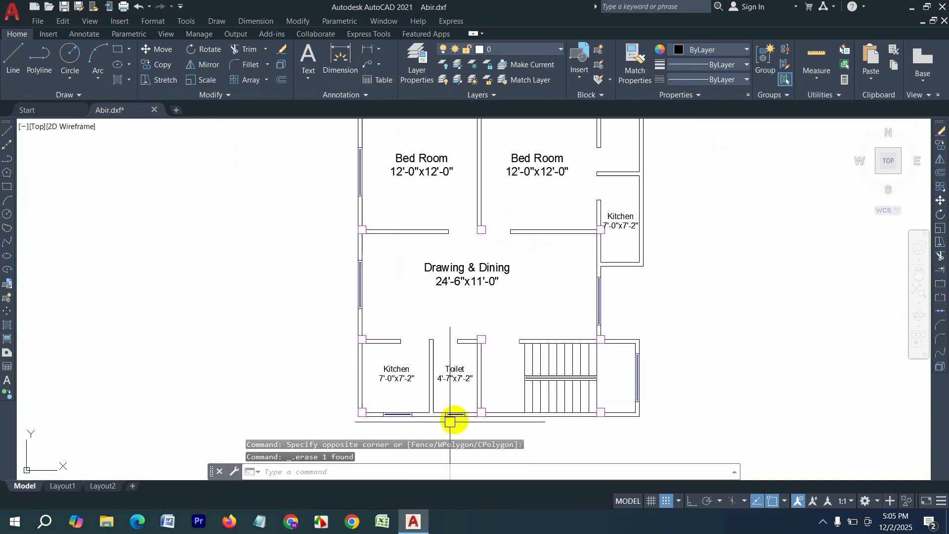
click(463, 341)
text(o)
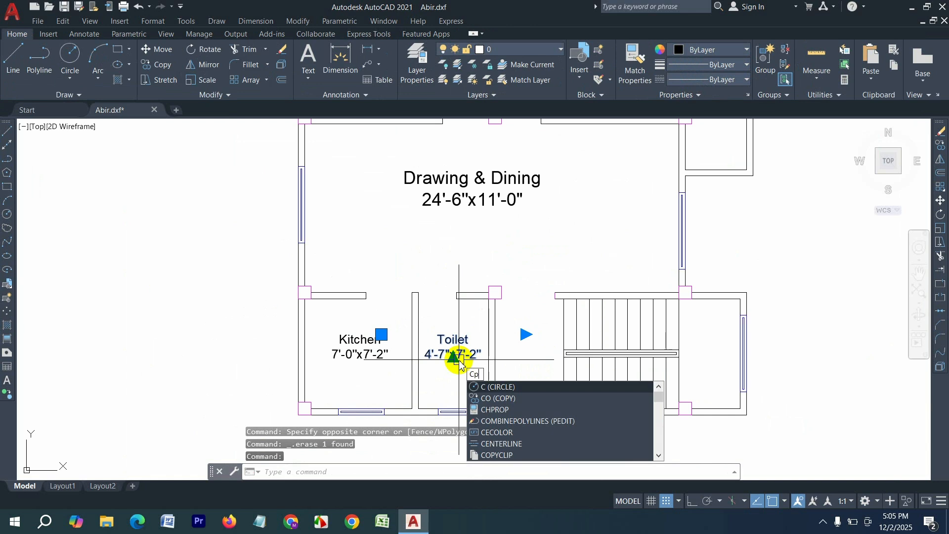
key(Return)
click(456, 361)
scroll(456, 361, down, 4)
scroll(480, 339, up, 6)
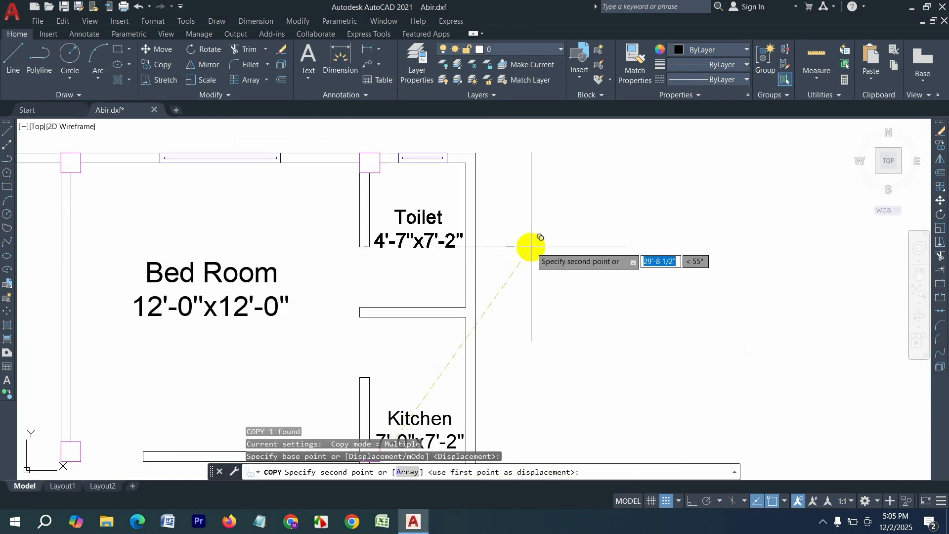
click(532, 248)
key(Escape)
- Change the size in the upper right Toilet label to 4'-0"x6'-0" and finish editing it
click(424, 240)
double_click(424, 241)
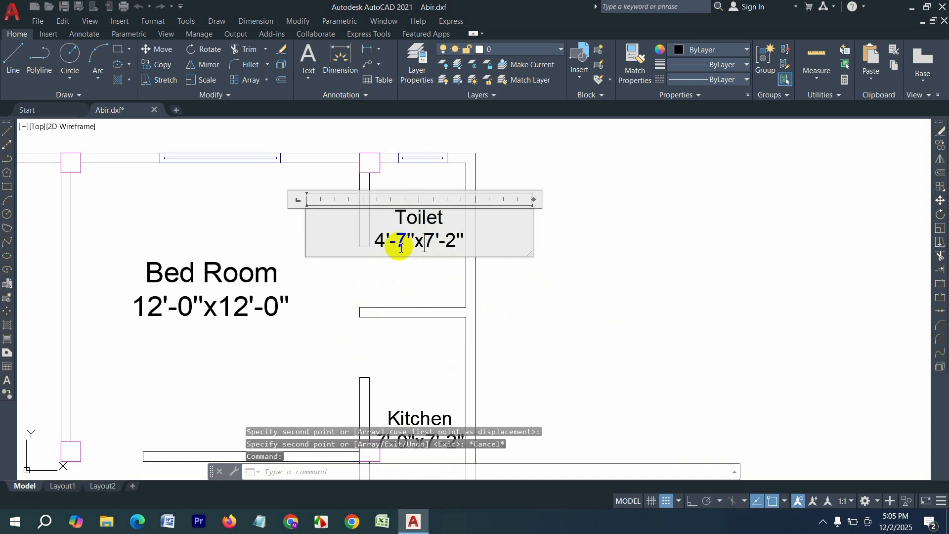
scroll(386, 243, up, 3)
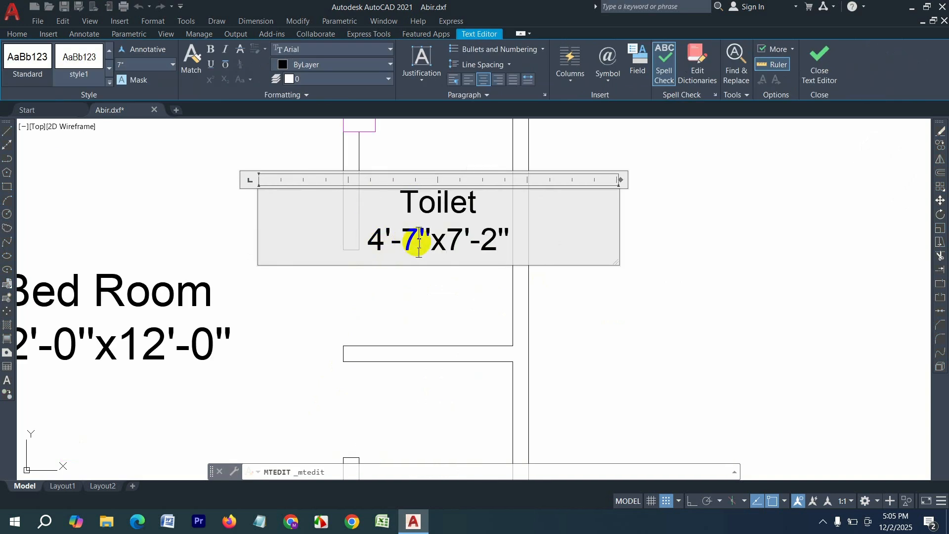
key(BackSpace)
text(0)
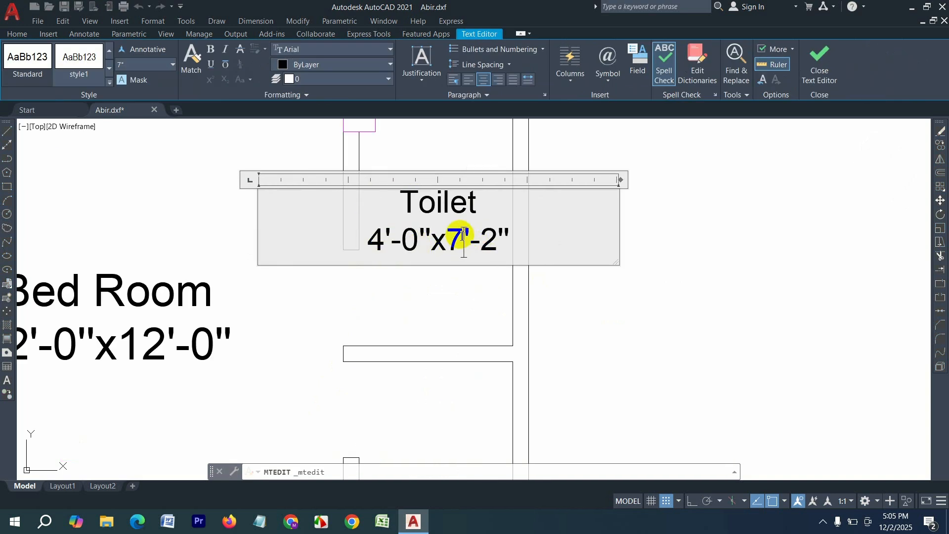
key(BackSpace)
text(6)
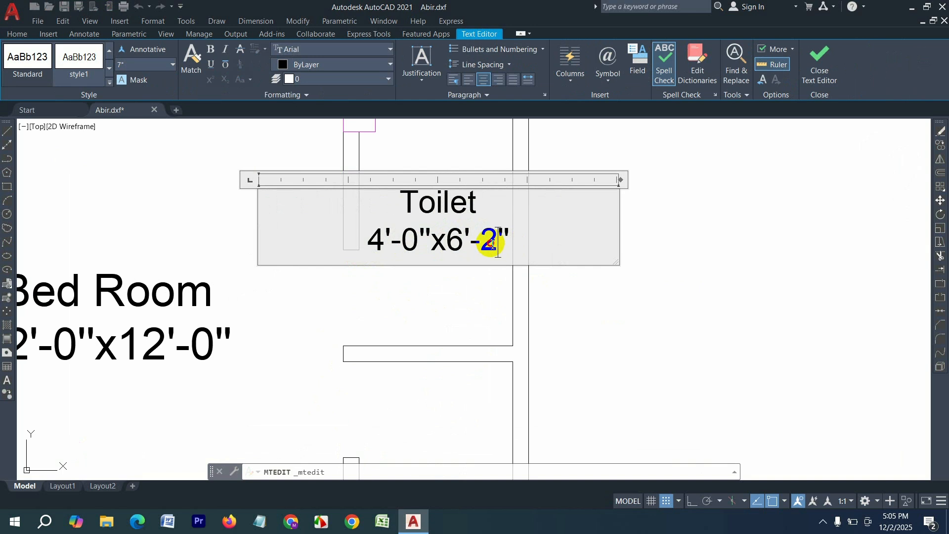
key(BackSpace)
text(0)
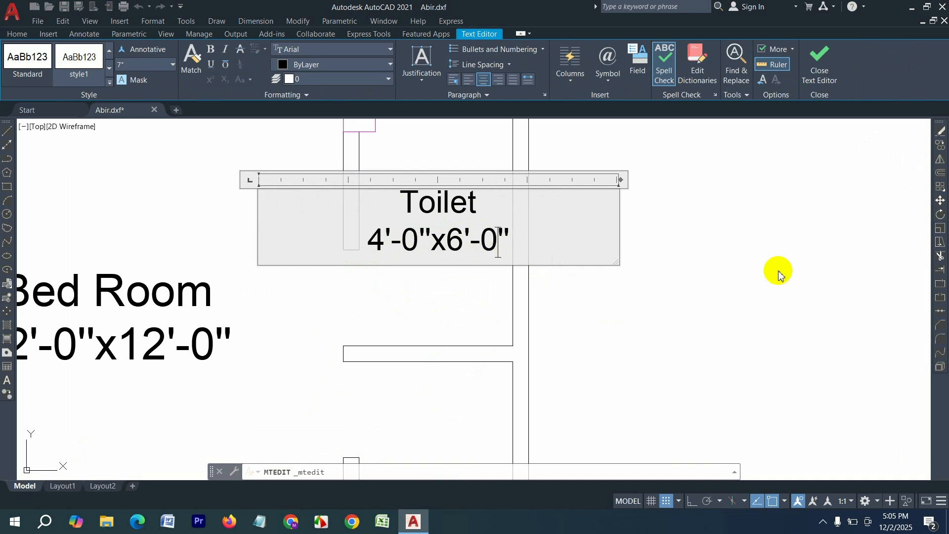
click(780, 281)
- Erase the leftover Kitchen label in the narrow room below the upper right toilet
scroll(490, 248, down, 2)
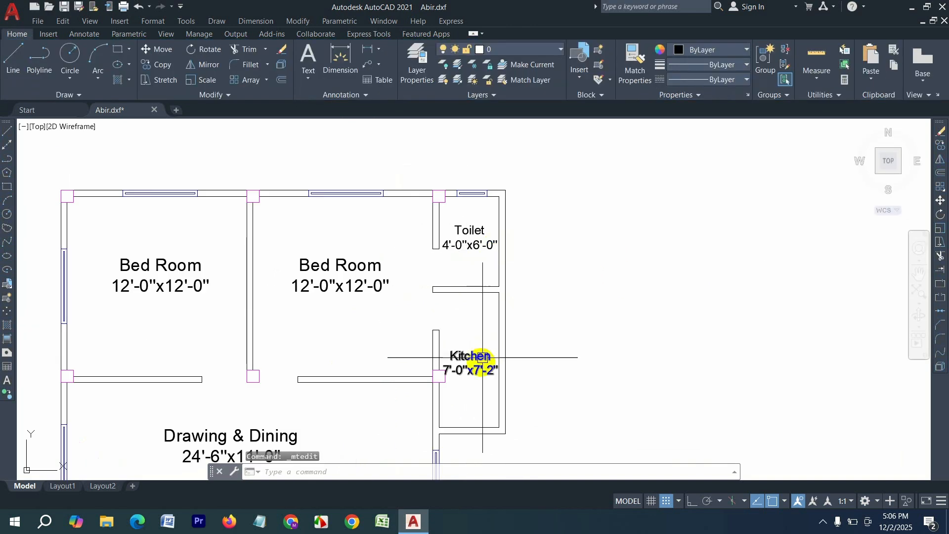
click(483, 384)
click(471, 350)
key(Delete)
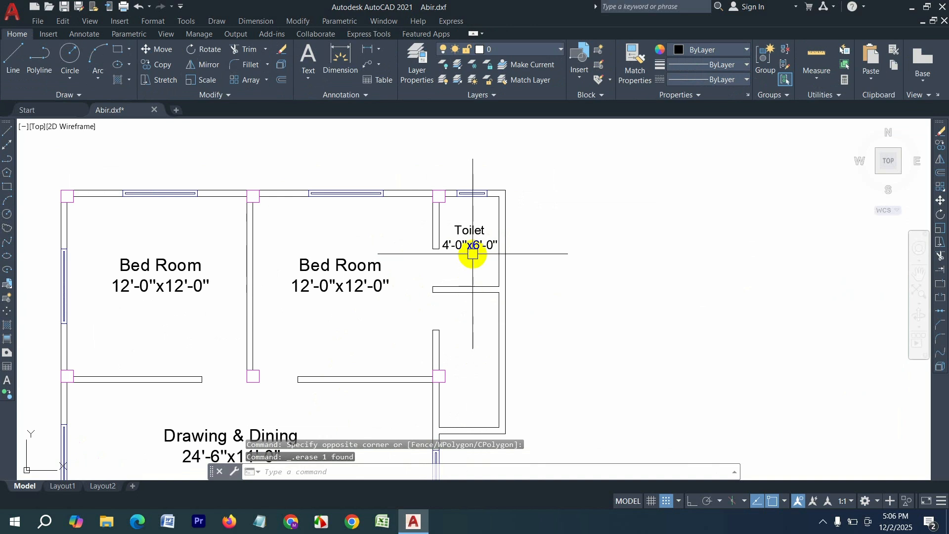
- Copy the upper right Toilet label straight down into the narrow room below it
click(471, 247)
text(co)
key(Return)
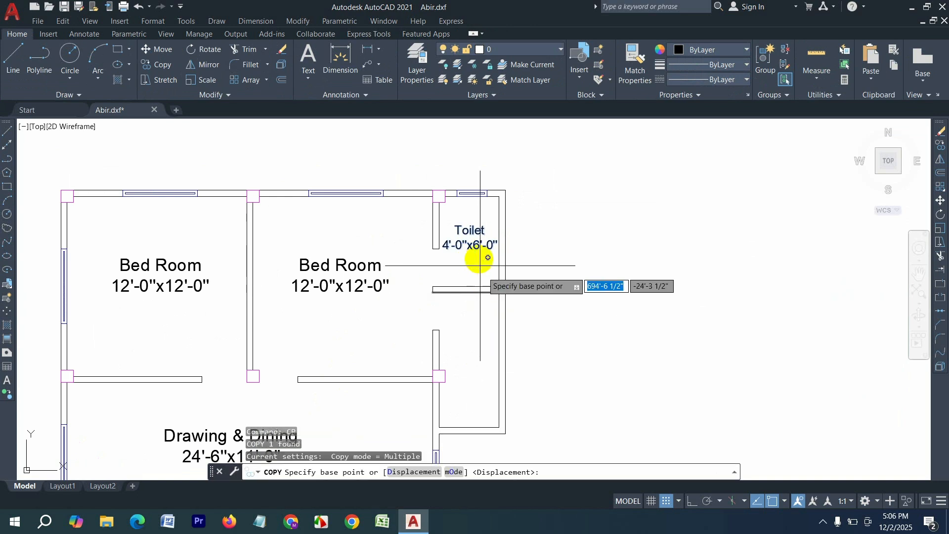
click(539, 249)
scroll(539, 361, up, 2)
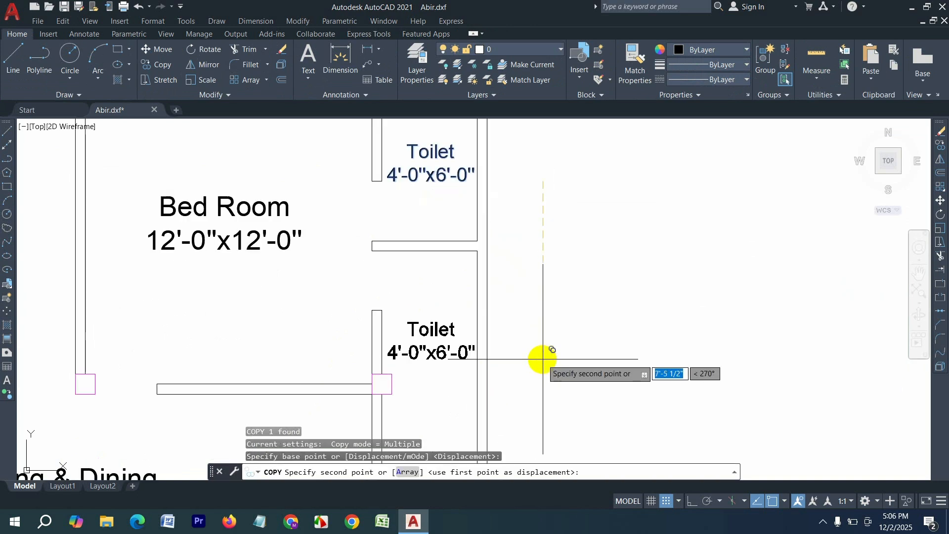
click(547, 356)
key(Escape)
- Replace both lines of the copied Toilet label in the narrow room with Ver and finish editing it
click(437, 358)
double_click(437, 358)
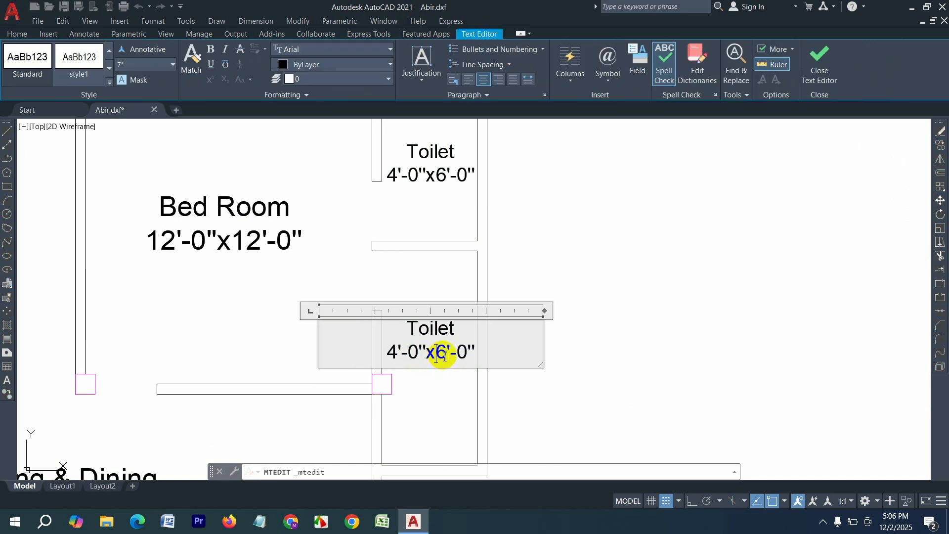
key(ctrl+a)
key(Delete)
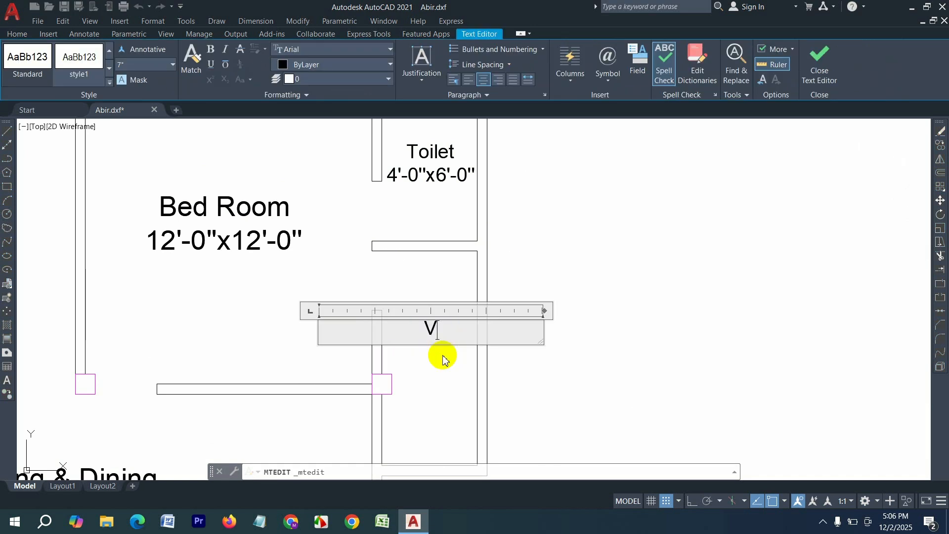
click(677, 362)
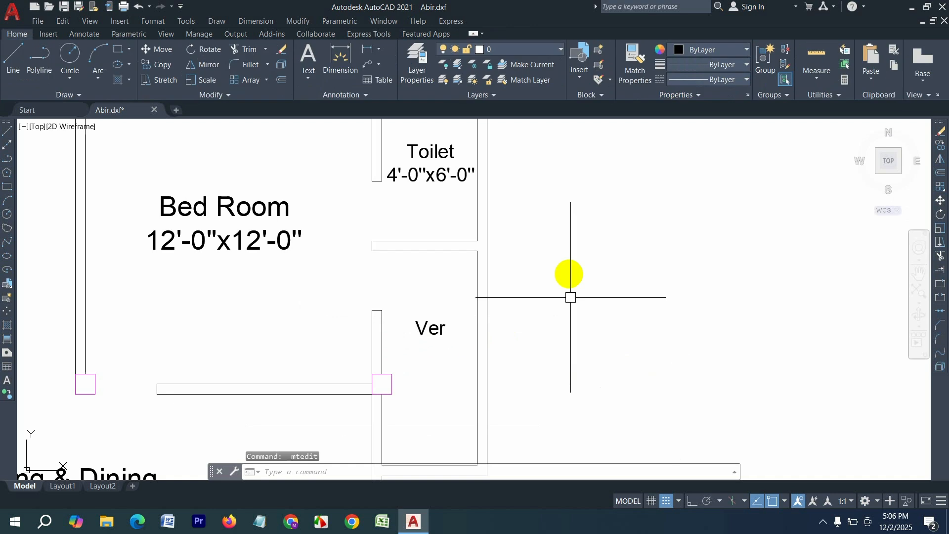
- Copy the Kitchen label into the open space between the lower toilet and the stair treads
scroll(494, 360, down, 5)
scroll(465, 366, up, 3)
scroll(455, 368, up, 2)
scroll(391, 373, up, 2)
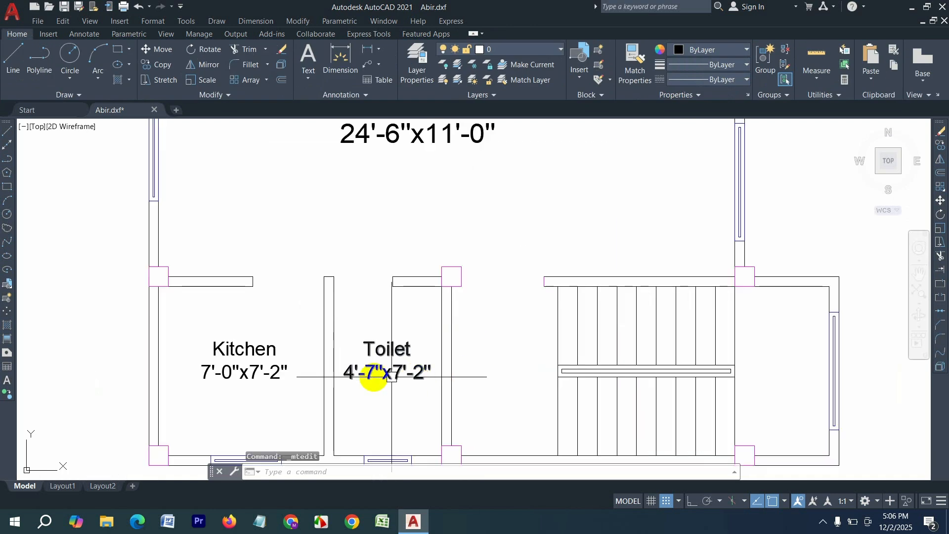
click(264, 368)
text(co)
key(Return)
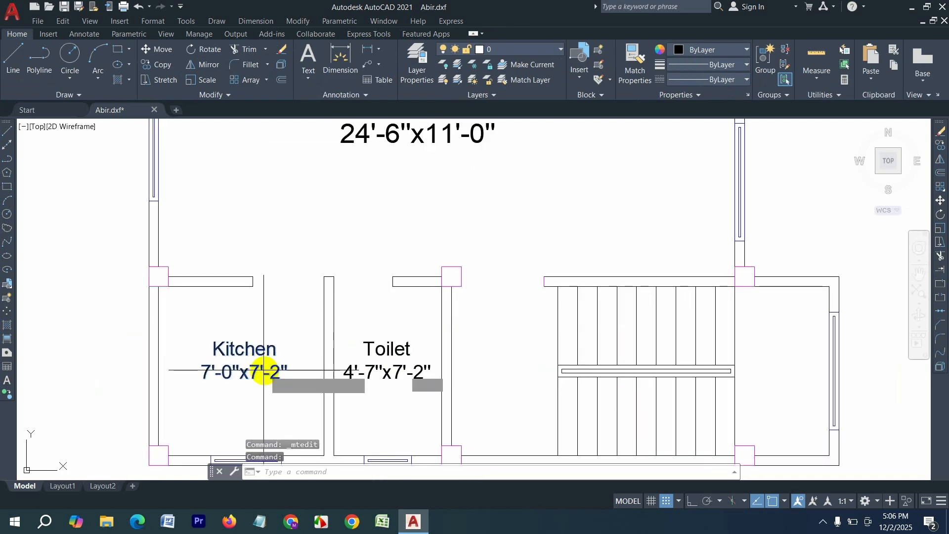
click(263, 369)
scroll(606, 397, up, 2)
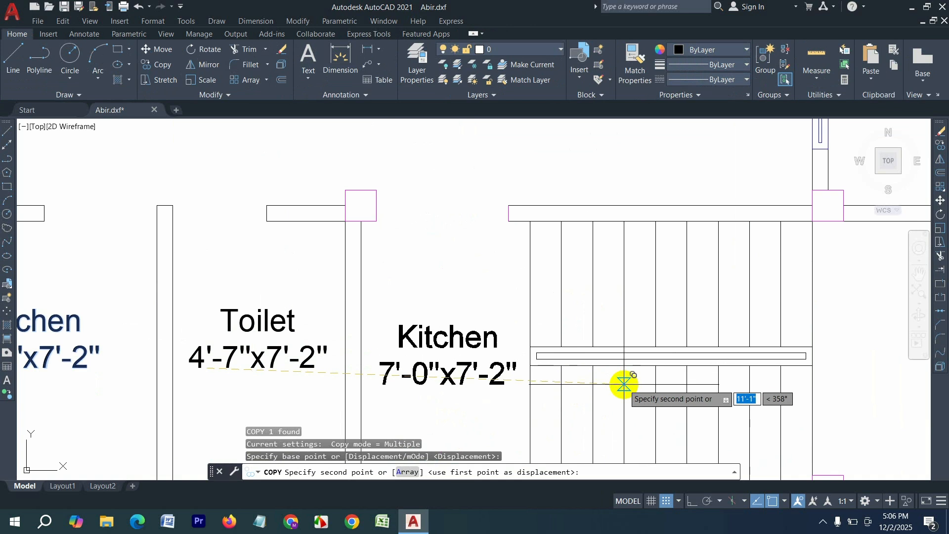
click(623, 383)
key(Escape)
- Replace both lines of the copied Kitchen label beside the stair treads with Stair and finish editing it
click(485, 373)
double_click(487, 370)
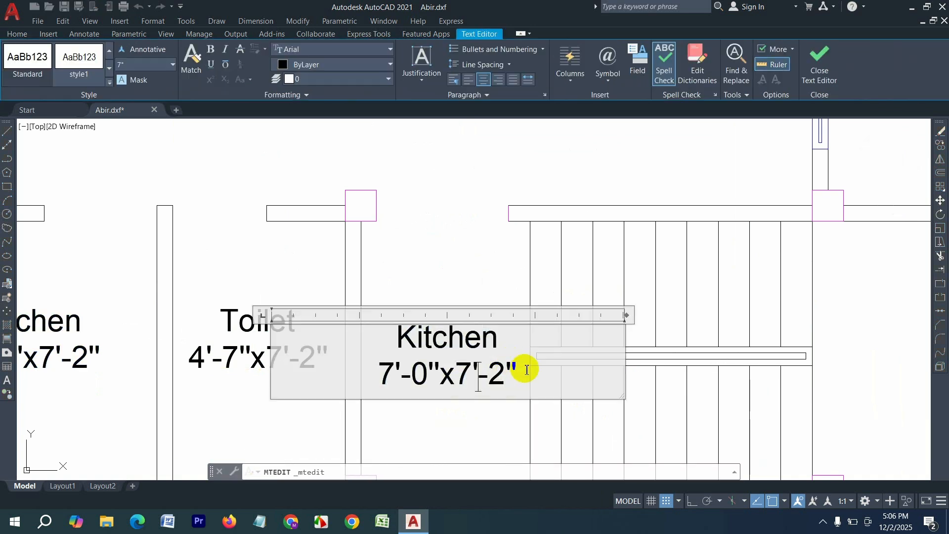
text(Stair)
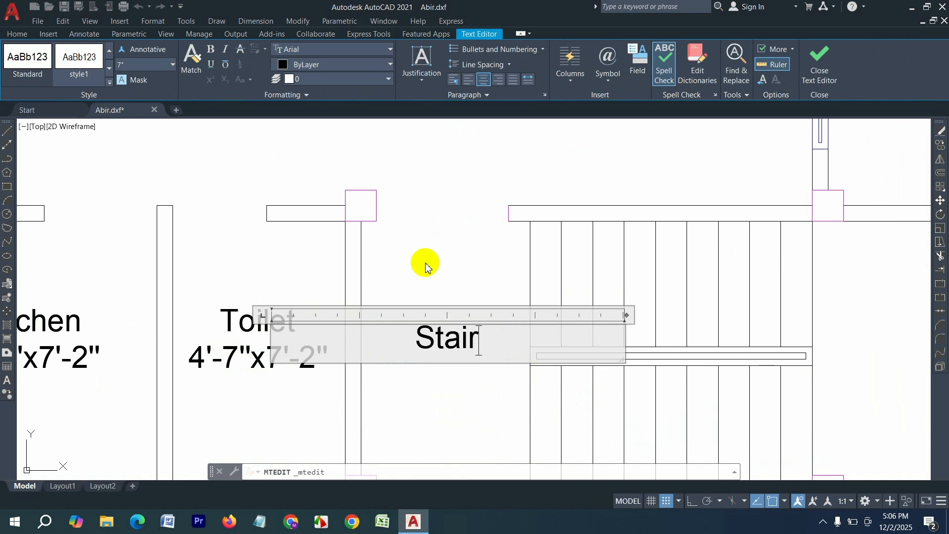
click(430, 286)
scroll(450, 343, down, 8)
scroll(450, 342, up, 3)
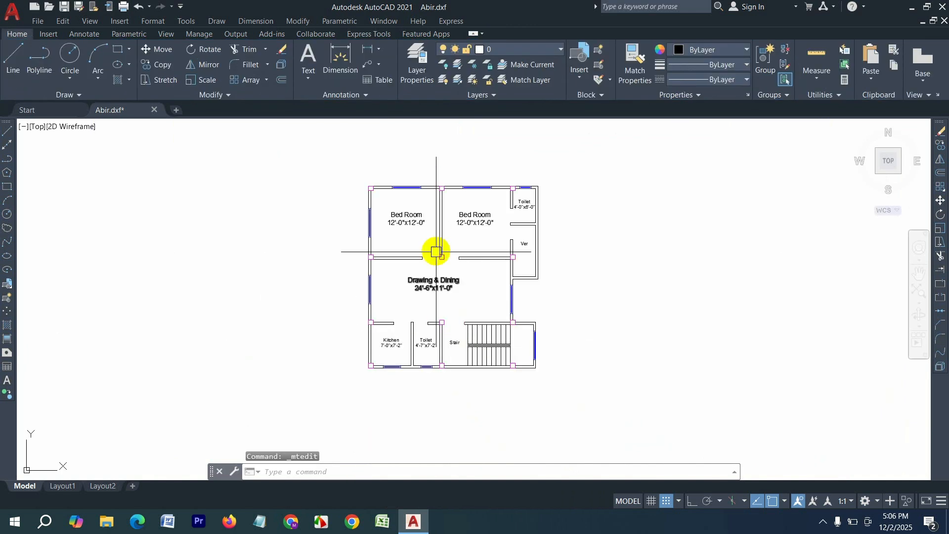